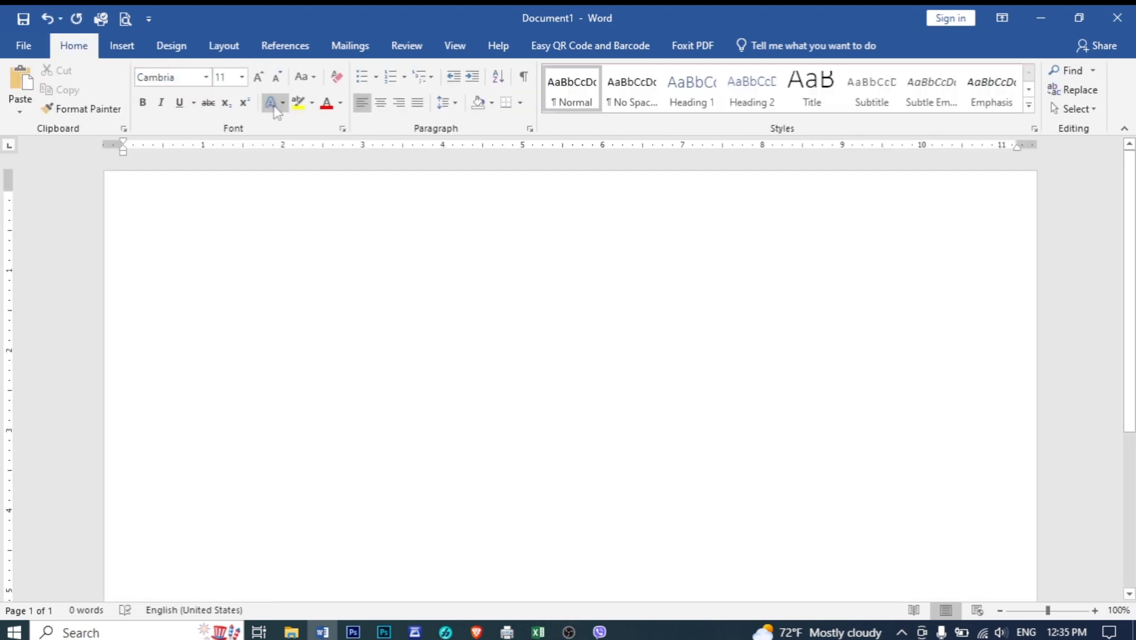
# Step: Centre the paragraph and lay the blank document out in two columns
pyautogui.hotkey('ctrl', 'e')
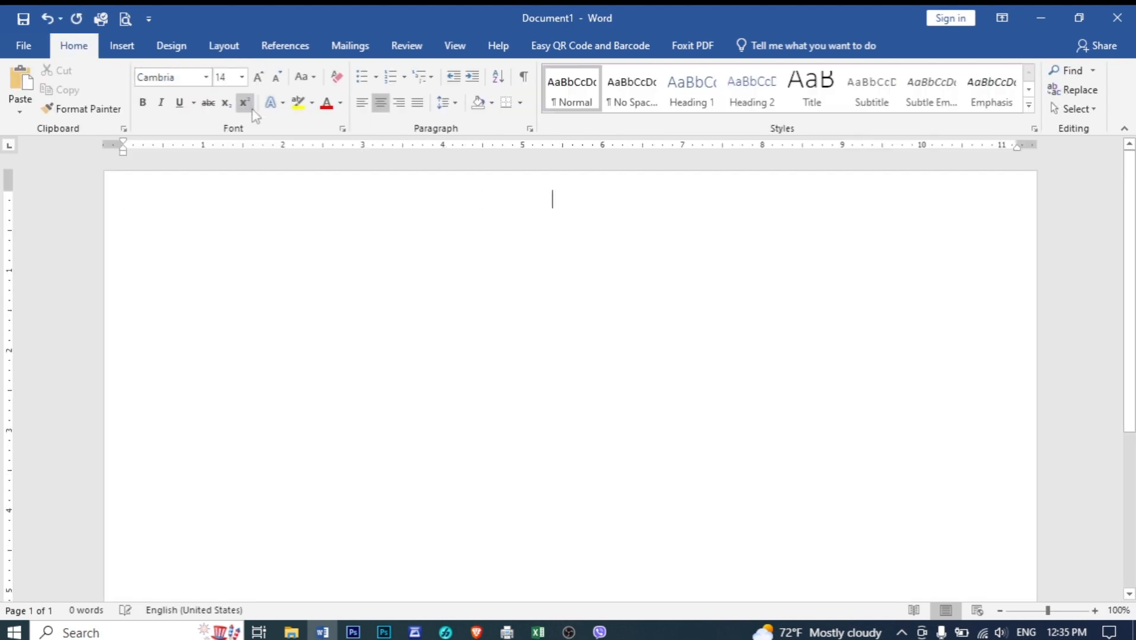
pyautogui.click(223, 46)
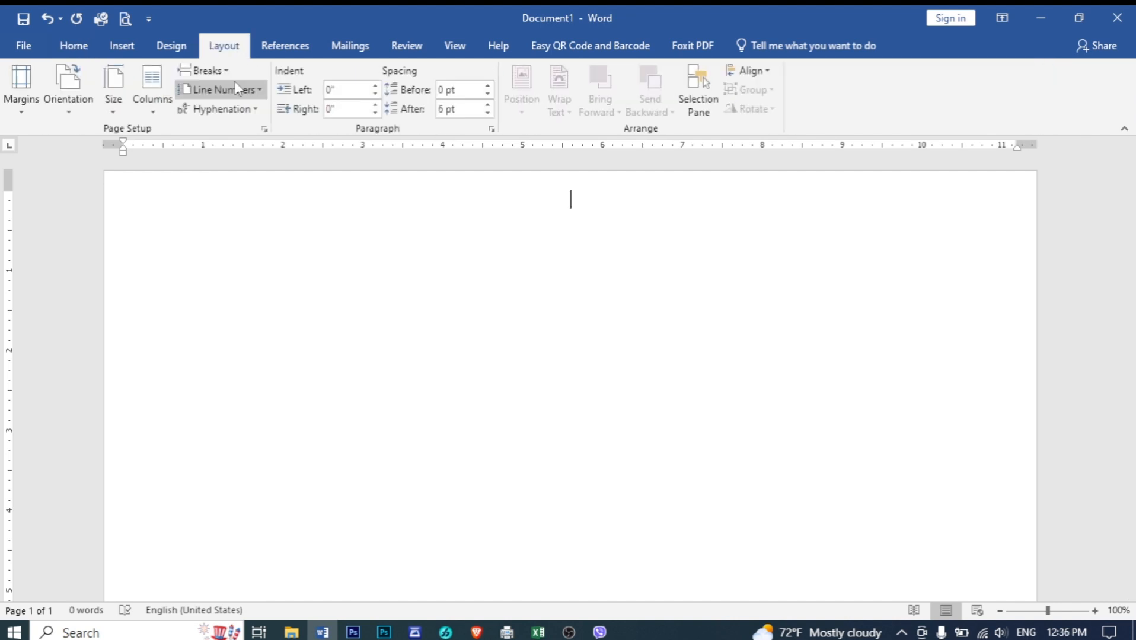
pyautogui.click(149, 101)
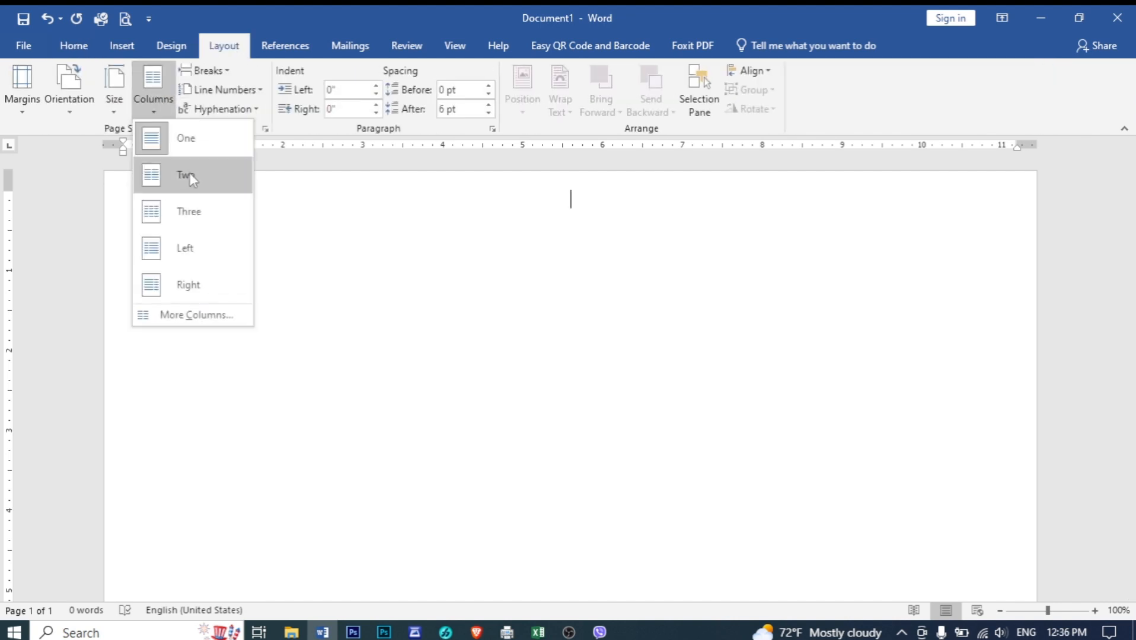
pyautogui.click(190, 174)
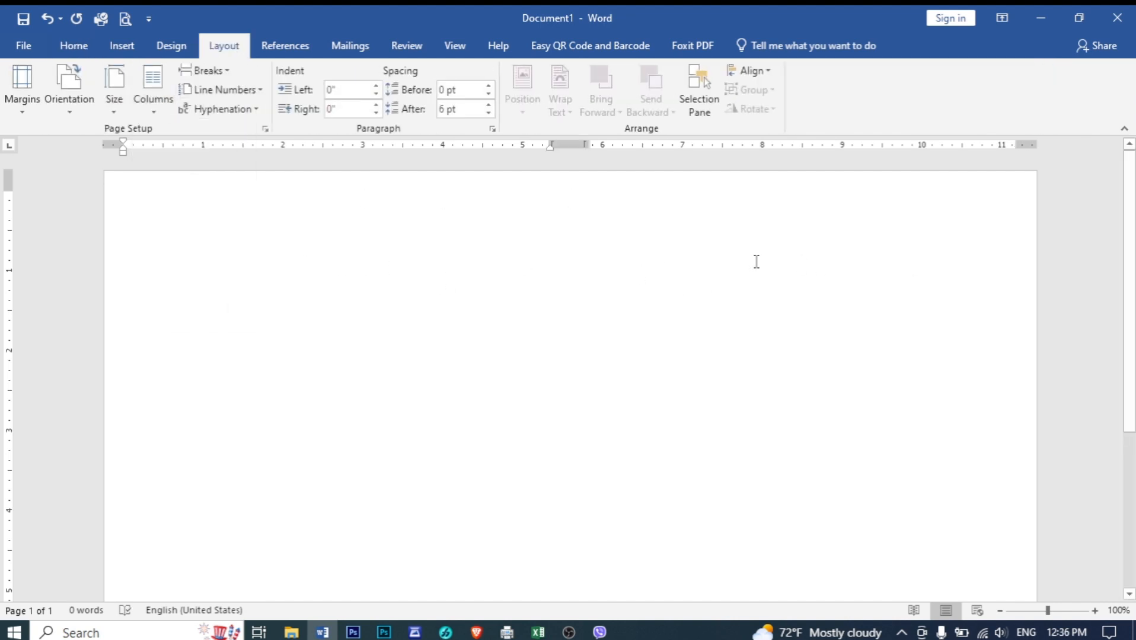
# Step: Enter the bold centred heading "ABC School" with "First Terminal Examination 2080" on the line below
pyautogui.write('All')
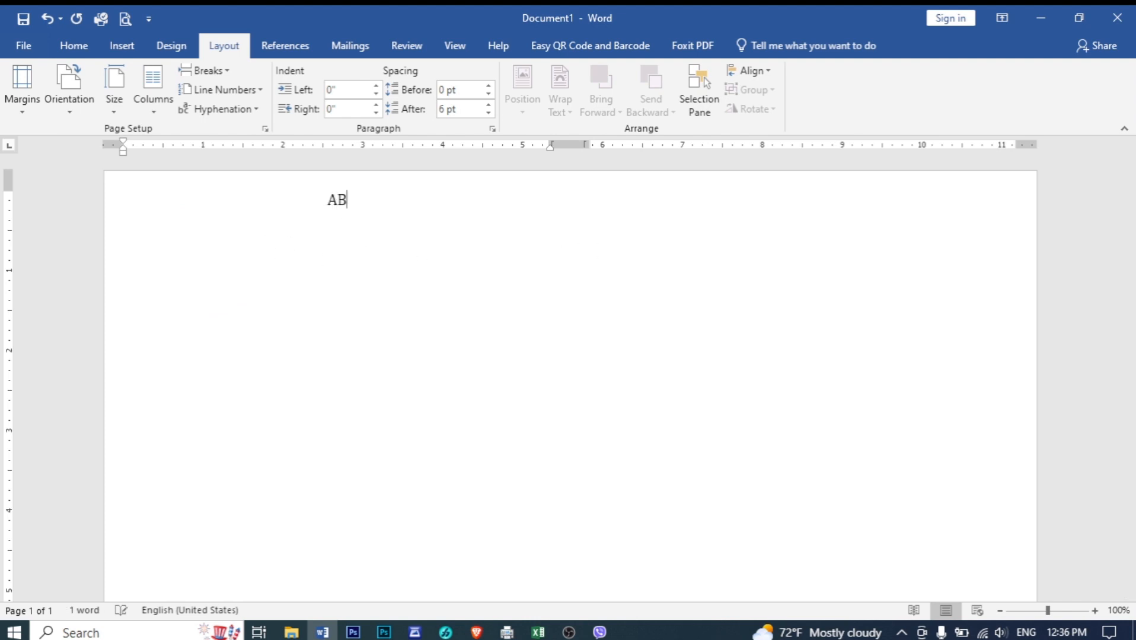
pyautogui.press('BackSpace')
pyautogui.press('BackSpace')
pyautogui.press('BackSpace')
pyautogui.write('ABC School')
pyautogui.press('Return')
pyautogui.write('First Terminal ')
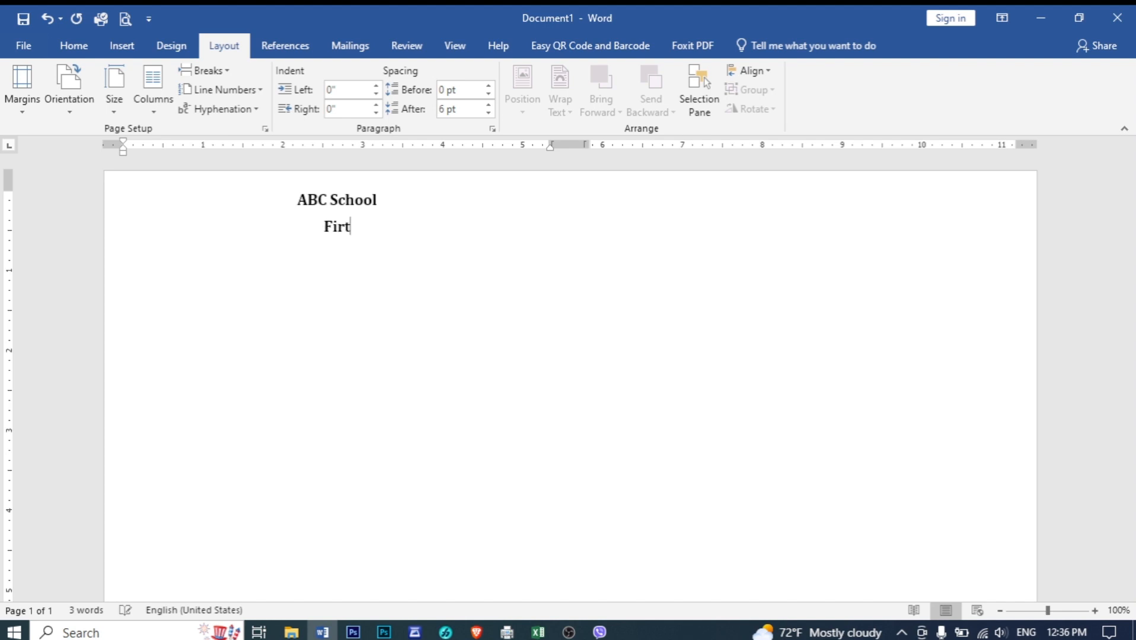
pyautogui.write('Examination 208')
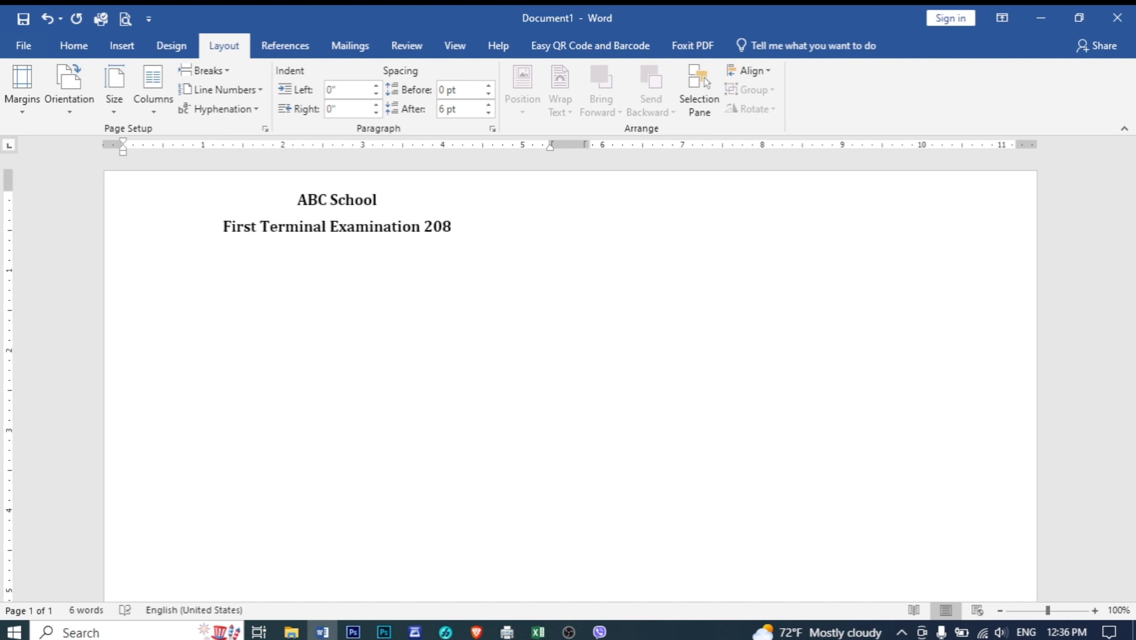
pyautogui.write('0 ')
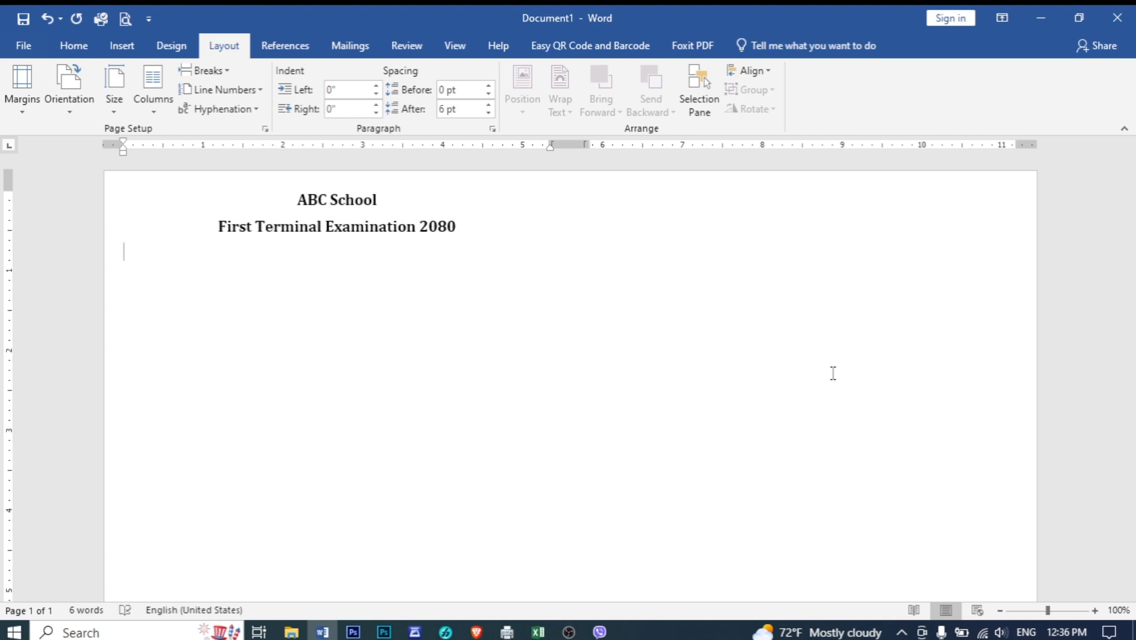
# Step: Enter "Class: 10" left-aligned below the heading and set a 1-inch hanging indent for that line
pyautogui.write('Class: 10')
pyautogui.press('Tab')
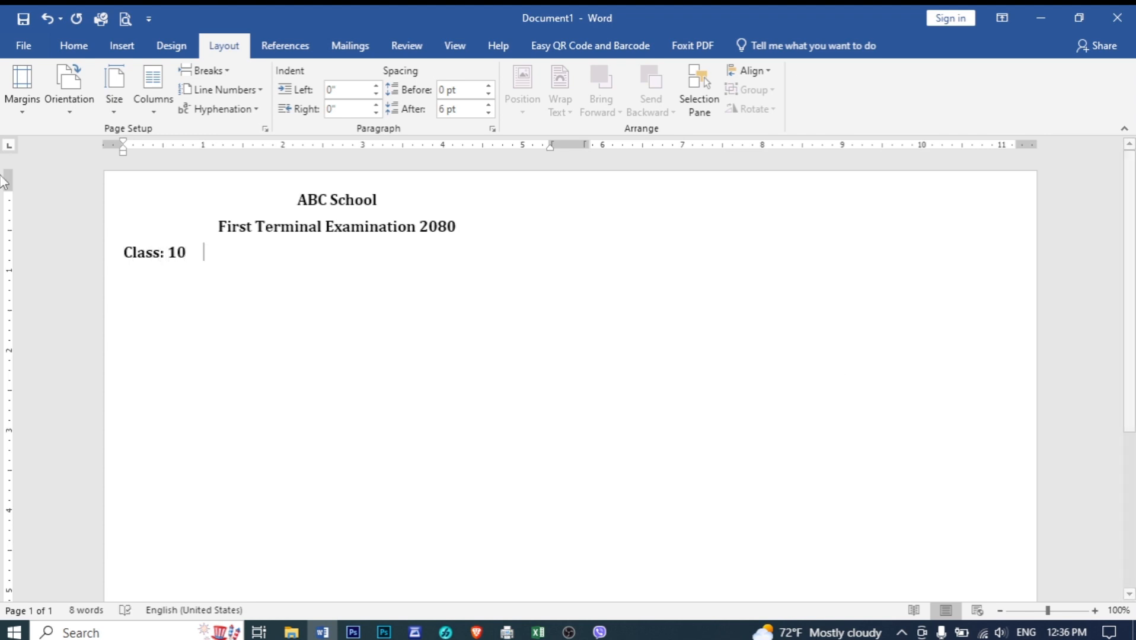
pyautogui.moveTo(123, 147); pyautogui.dragTo(200, 153)
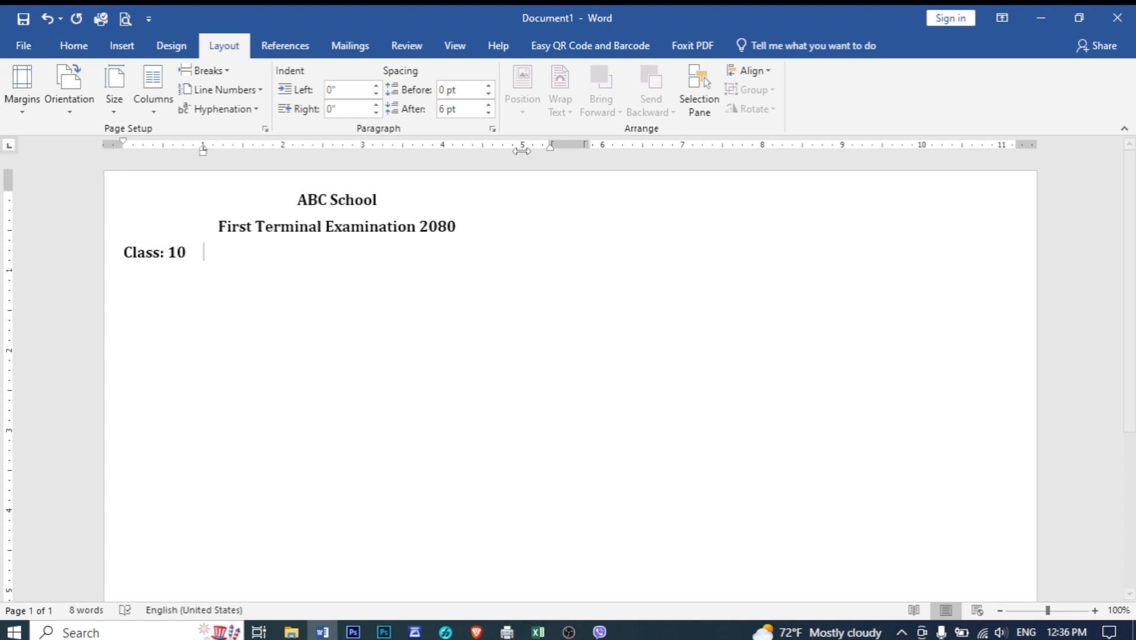
# Step: Place a right-aligned tab stop at about 5.2 inches, near the right edge of the first column
pyautogui.click(10, 147)
pyautogui.click(11, 148)
pyautogui.click(11, 148)
pyautogui.click(12, 147)
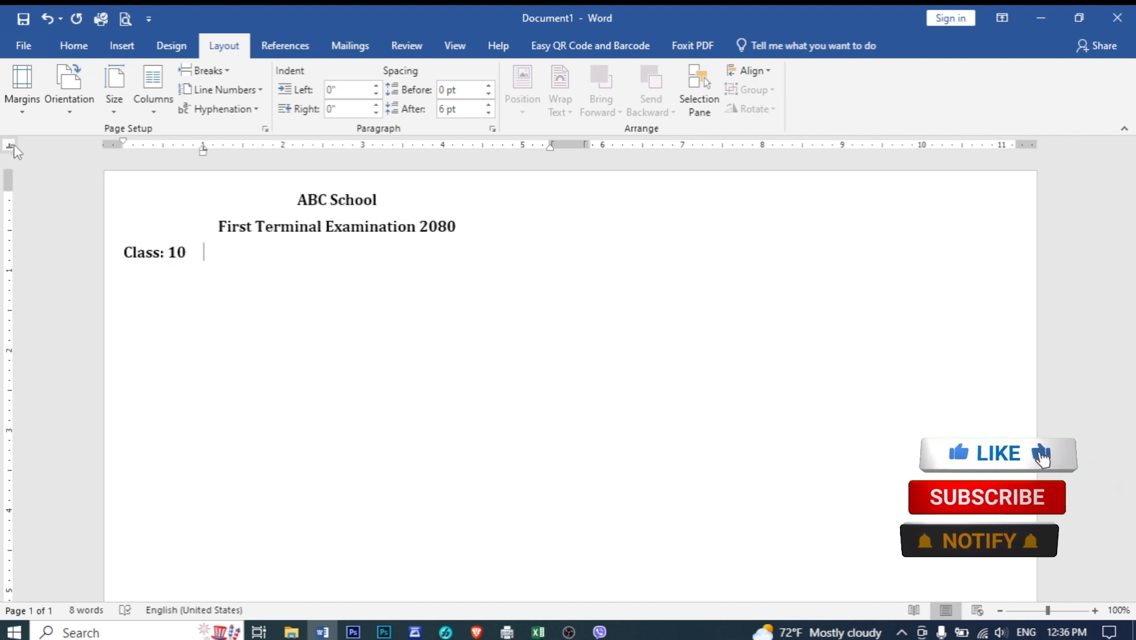
pyautogui.click(12, 149)
pyautogui.click(12, 149)
pyautogui.click(12, 149)
pyautogui.click(12, 148)
pyautogui.click(12, 148)
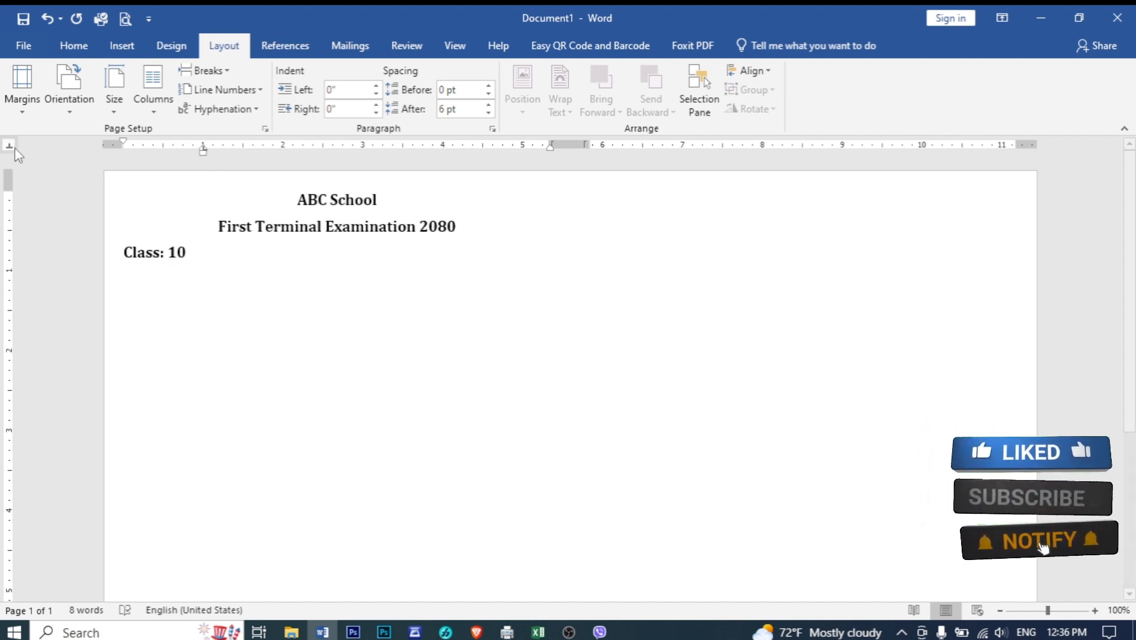
pyautogui.moveTo(520, 147); pyautogui.dragTo(540, 147)
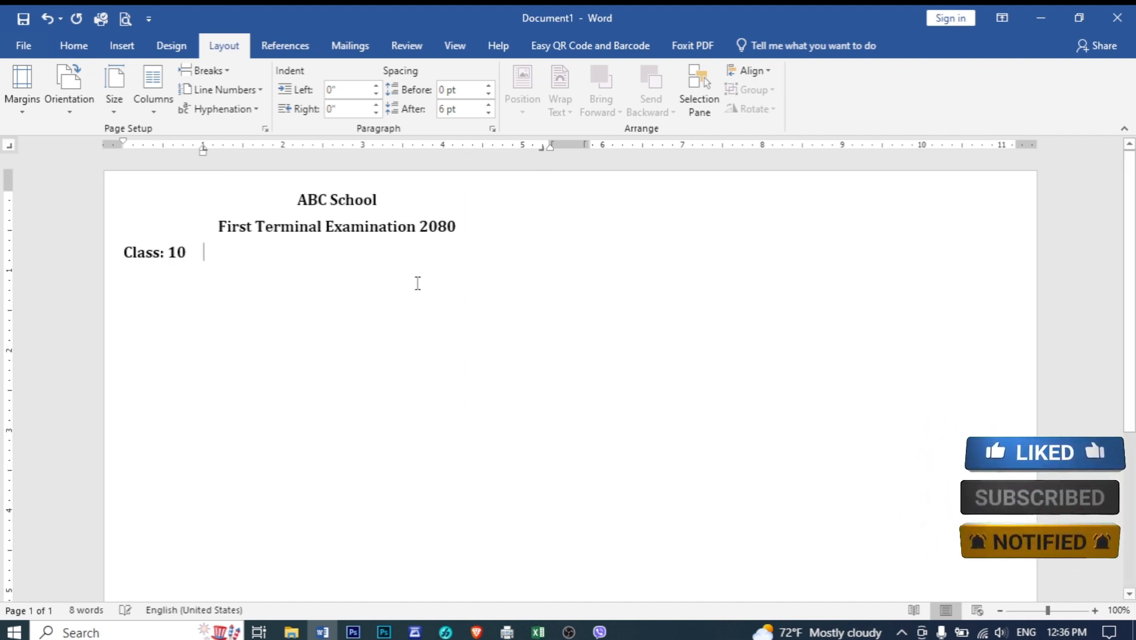
# Step: Enter "Full Marks: 75" at the right tab stop on the class line
pyautogui.press('Tab')
pyautogui.write('Fu')
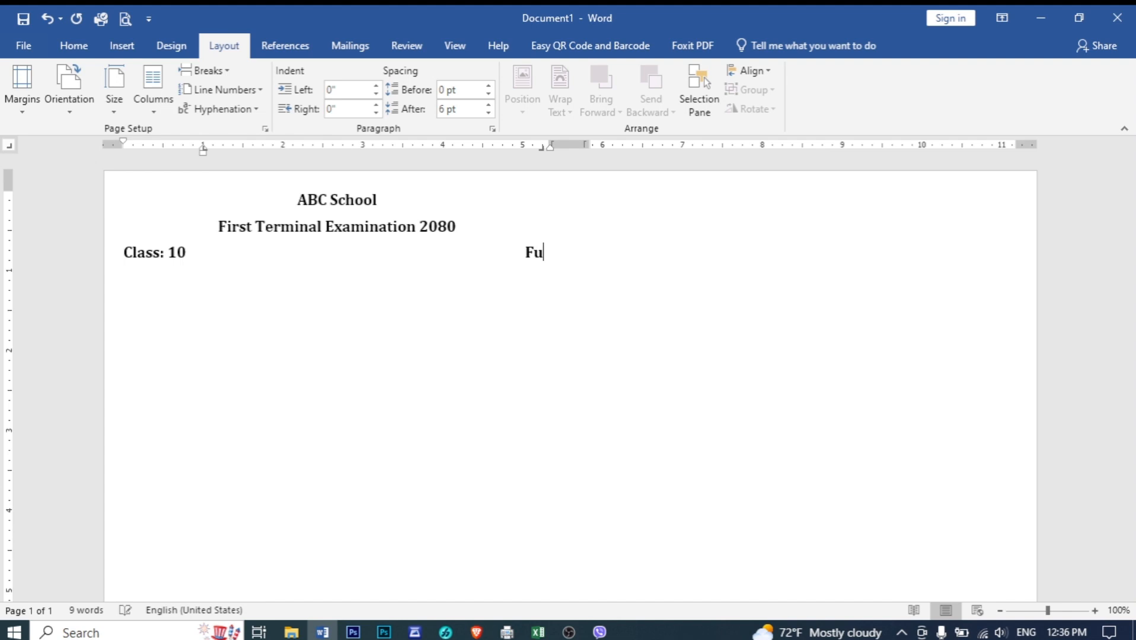
pyautogui.write('ll Marks:')
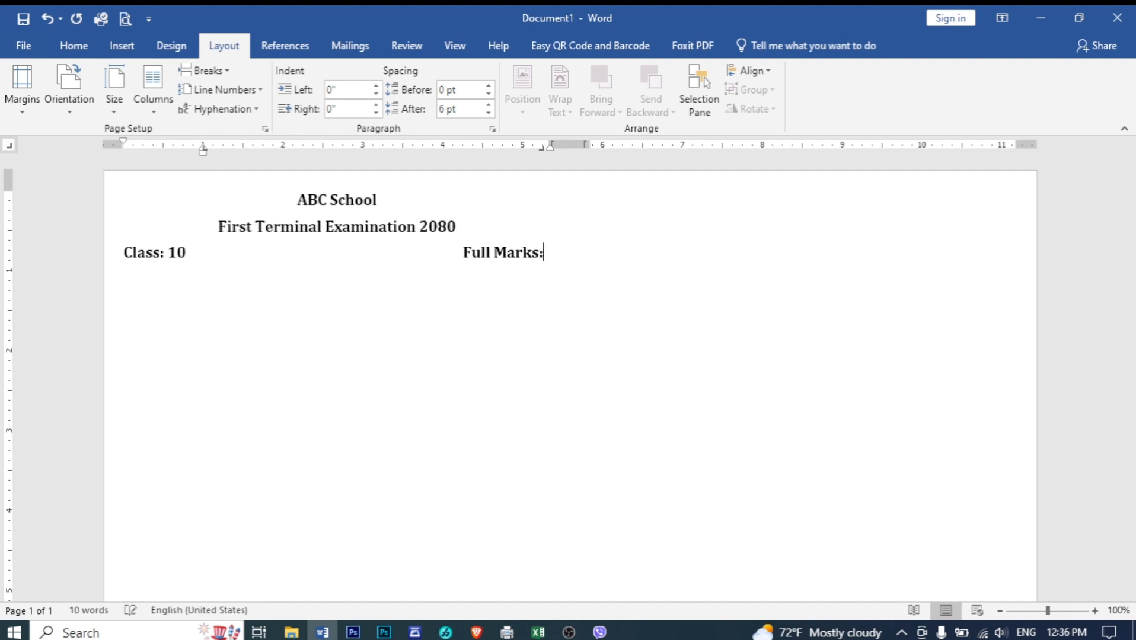
pyautogui.write(' 75')
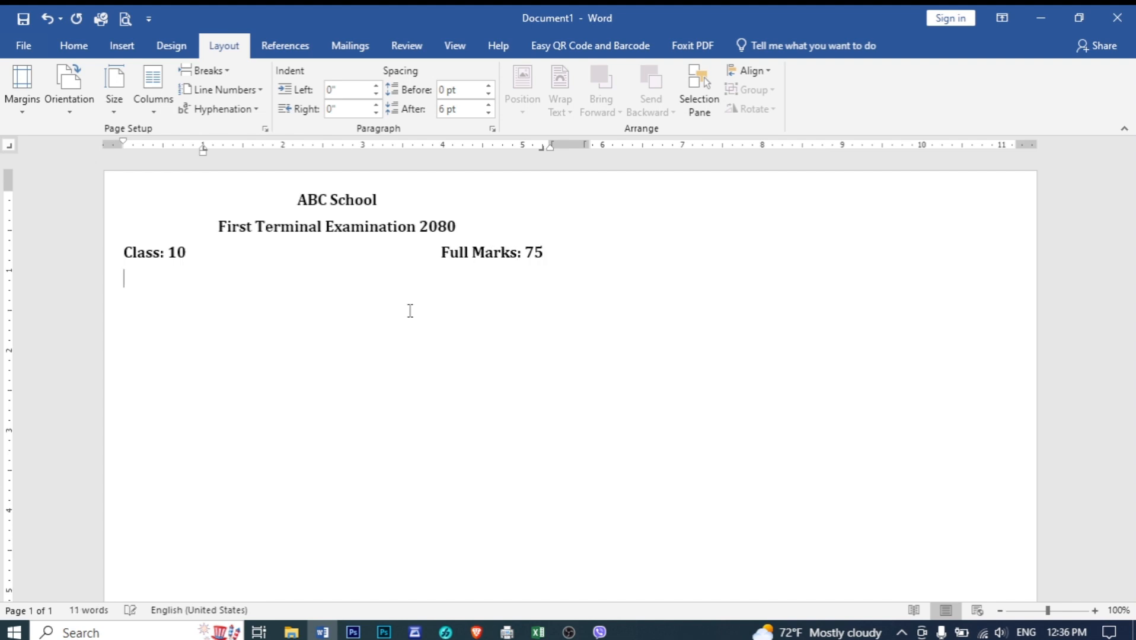
# Step: Add a line with "Subject: C. Math" and, at the right tab stop, "Time: 2.15min."
pyautogui.write(' Subject: C. Ma')
pyautogui.press('BackSpace')
pyautogui.press('BackSpace')
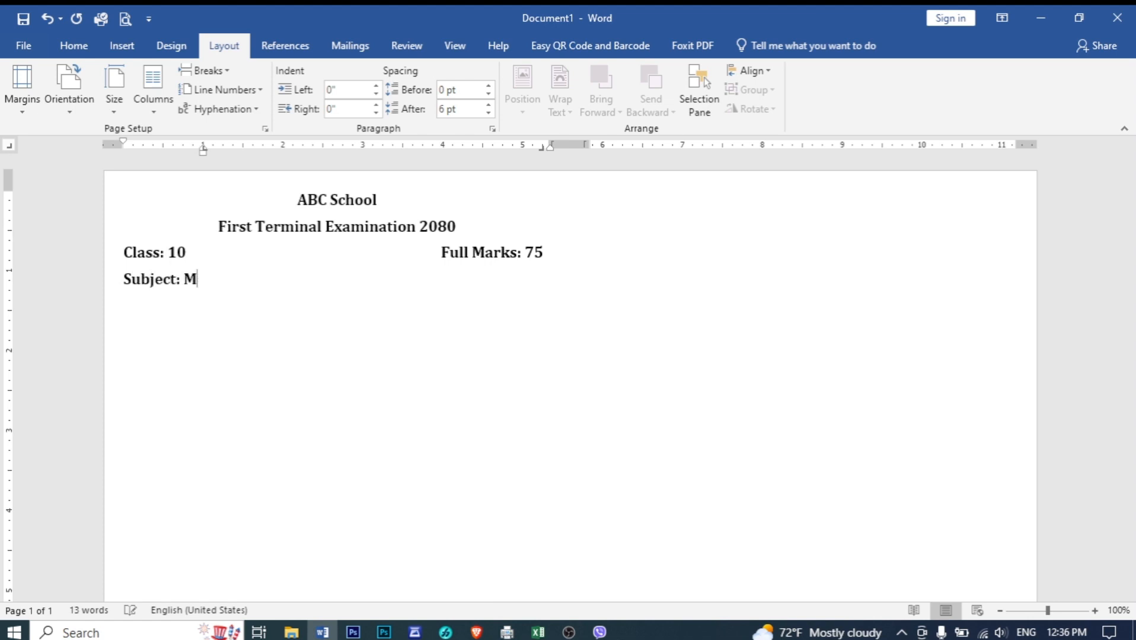
pyautogui.write('C. Math\tTime: 2.')
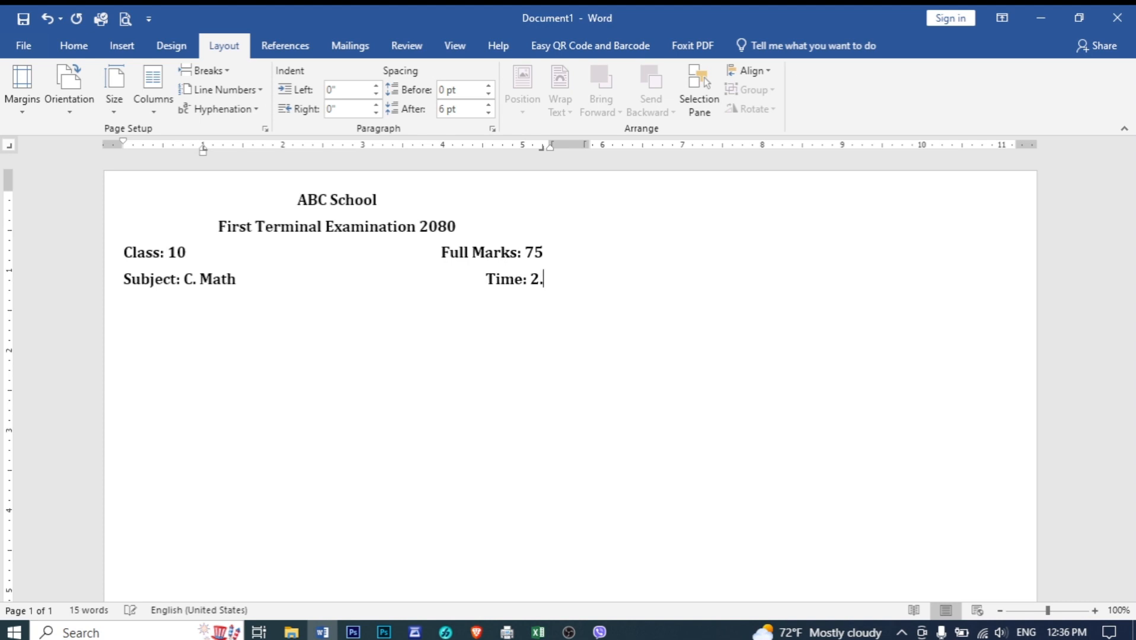
pyautogui.write('15min.')
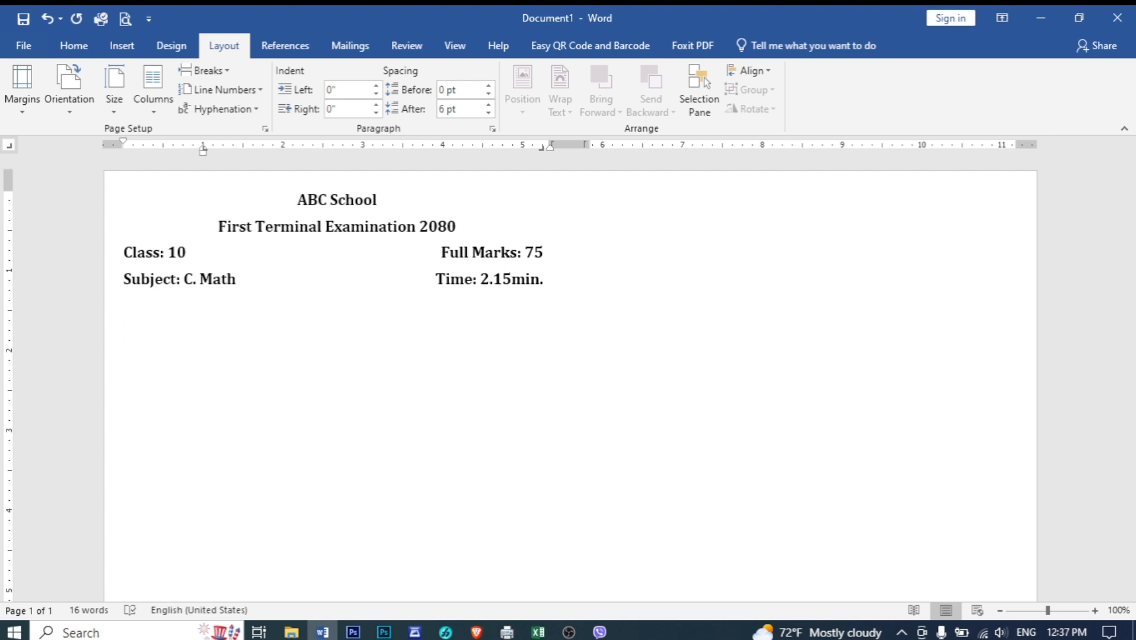
# Step: Switch to File Explorer and open picture 4 of the handwritten questions from the New folder in Downloads, enlarged for reading
pyautogui.click(291, 633)
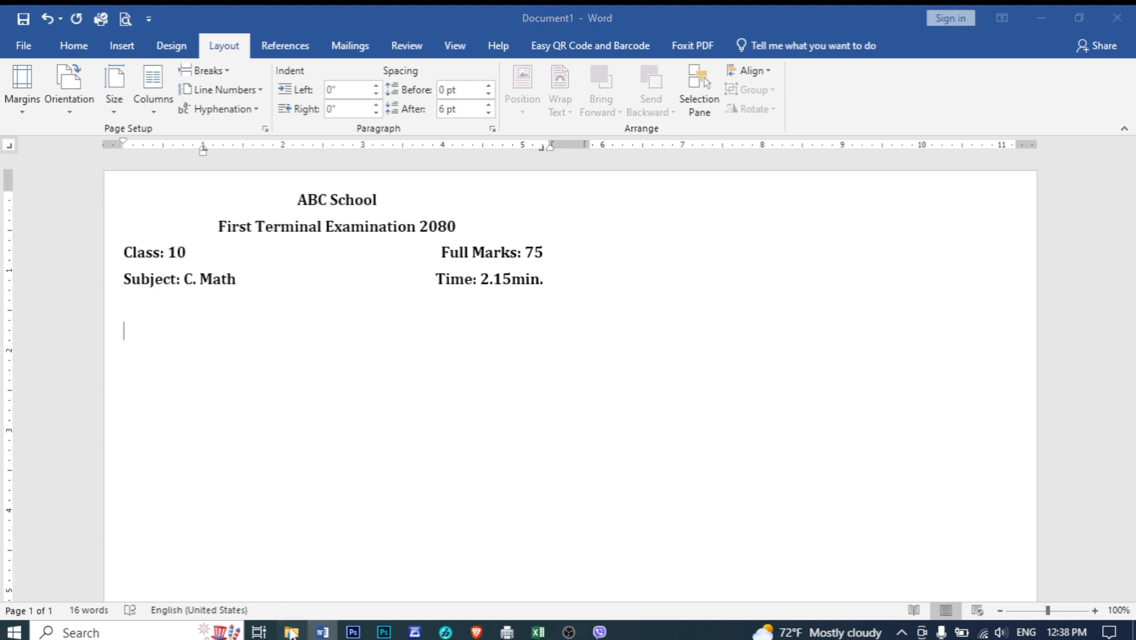
pyautogui.doubleClick(252, 303)
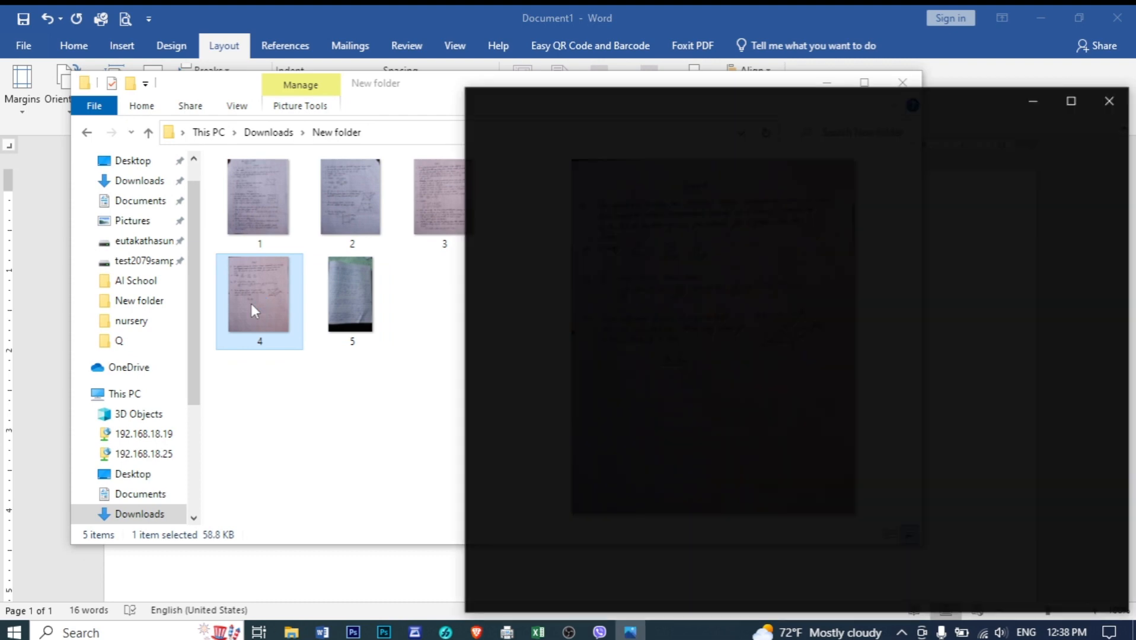
pyautogui.scroll(4, 751, 404)
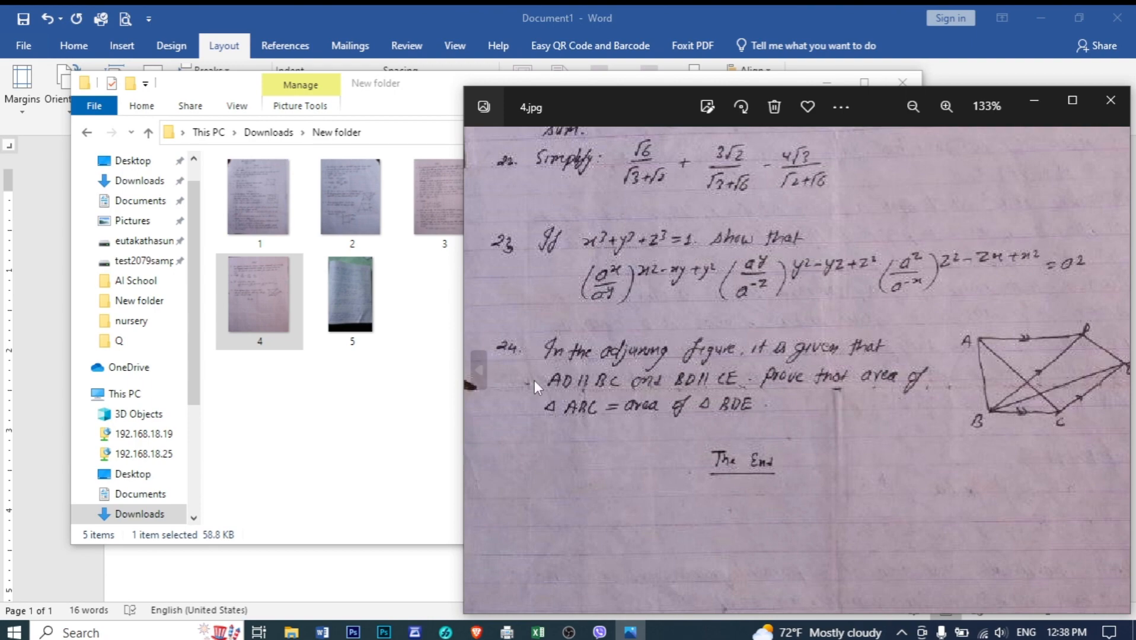
# Step: Arrange the Word document and the handwritten question photo side by side, with questions 22 to 24 readable, and return to the document
pyautogui.press('super+Right')
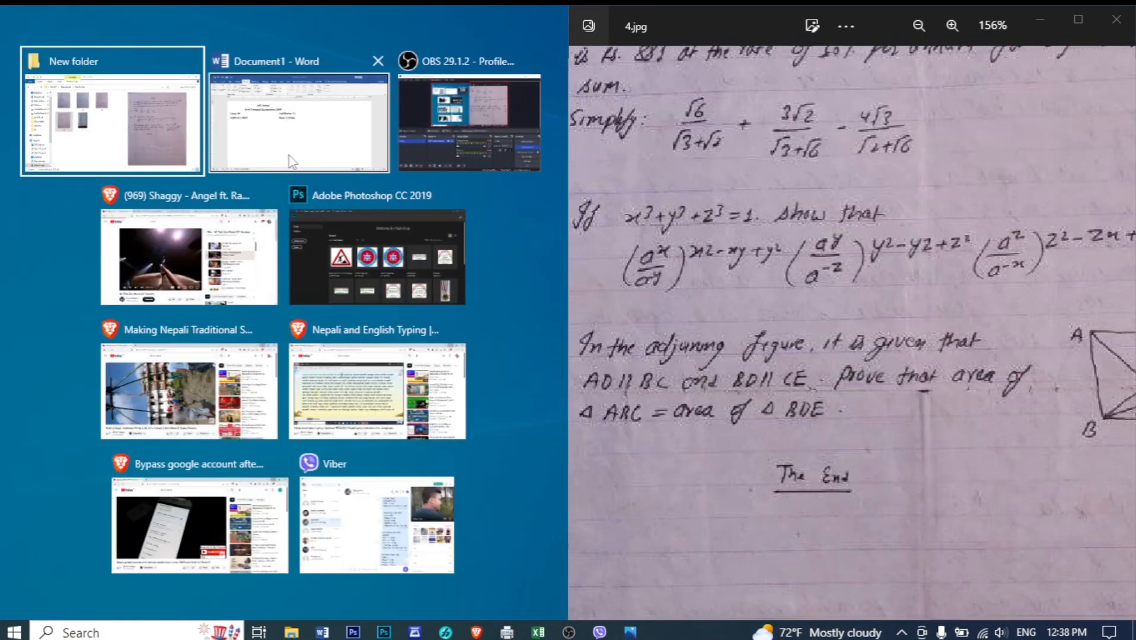
pyautogui.click(157, 142)
pyautogui.click(322, 633)
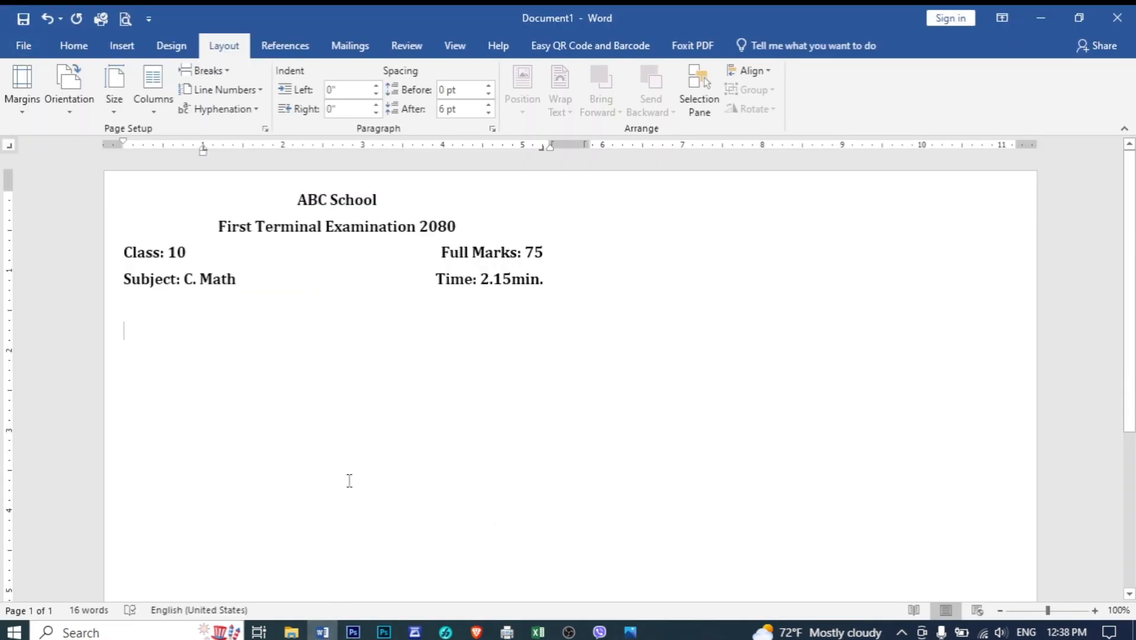
pyautogui.press('super+Left')
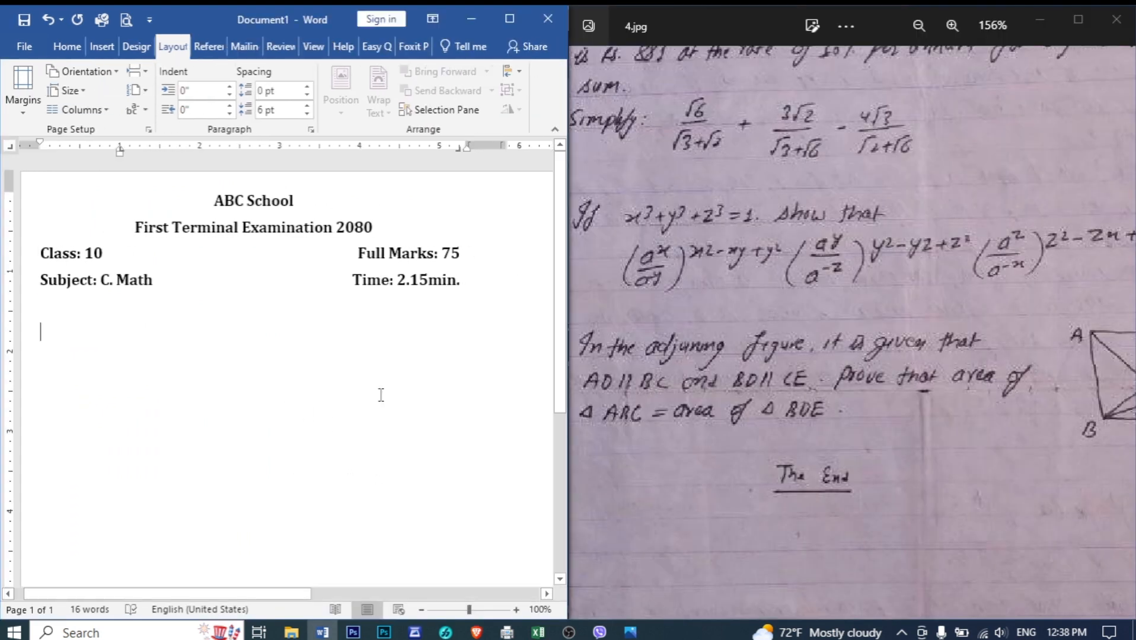
pyautogui.moveTo(683, 253); pyautogui.dragTo(725, 251)
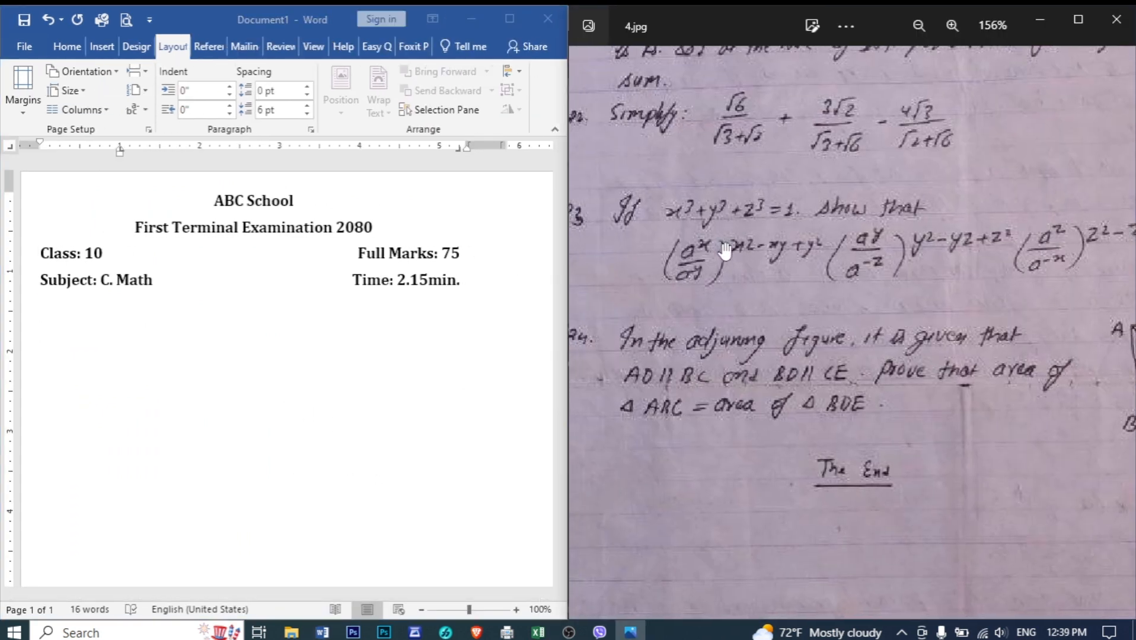
pyautogui.scroll(-3, 724, 251)
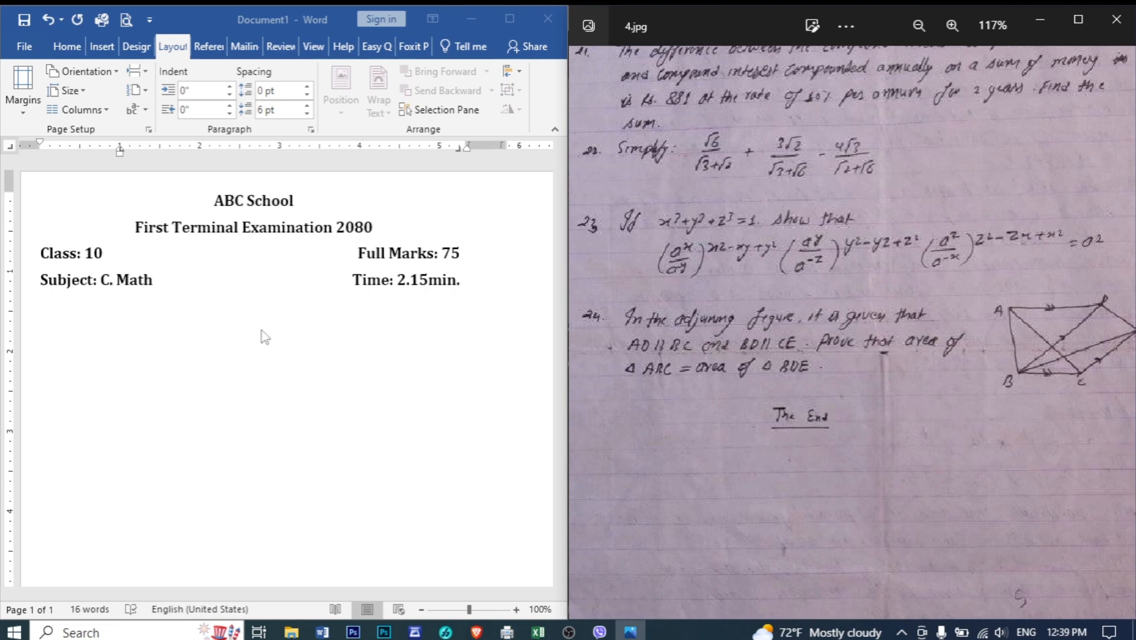
pyautogui.click(265, 337)
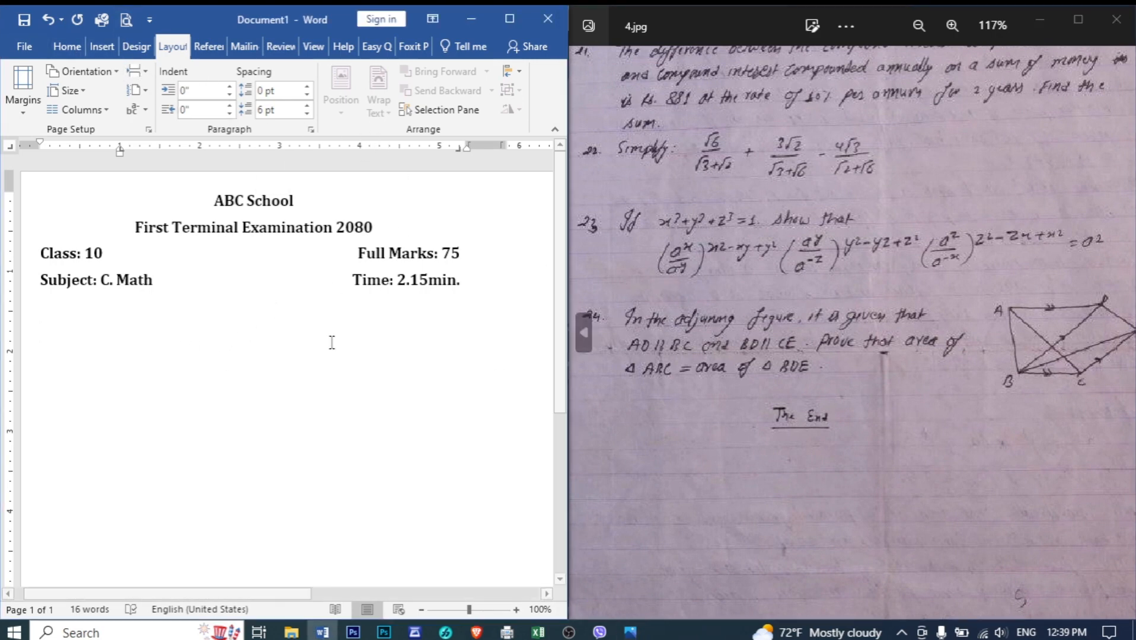
# Step: Add a left tab stop at about 0.6 inch and enter the question number "23." below the exam details
pyautogui.click(10, 147)
pyautogui.click(90, 147)
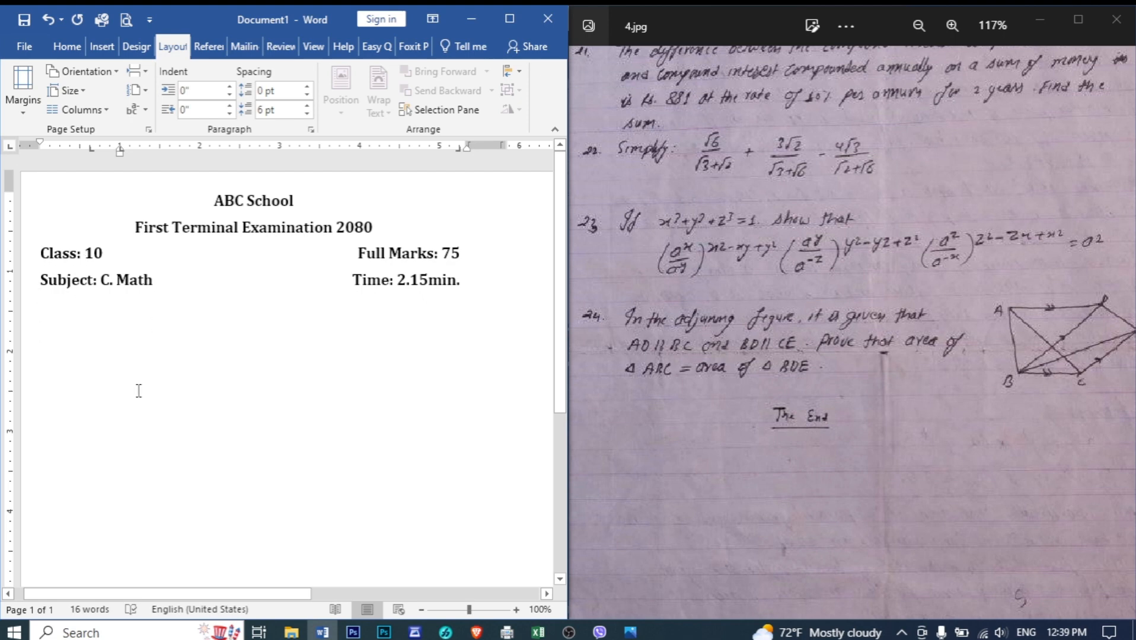
pyautogui.write('23.')
pyautogui.press('Tab')
pyautogui.press('BackSpace')
pyautogui.press('BackSpace')
pyautogui.press('BackSpace')
pyautogui.press('BackSpace')
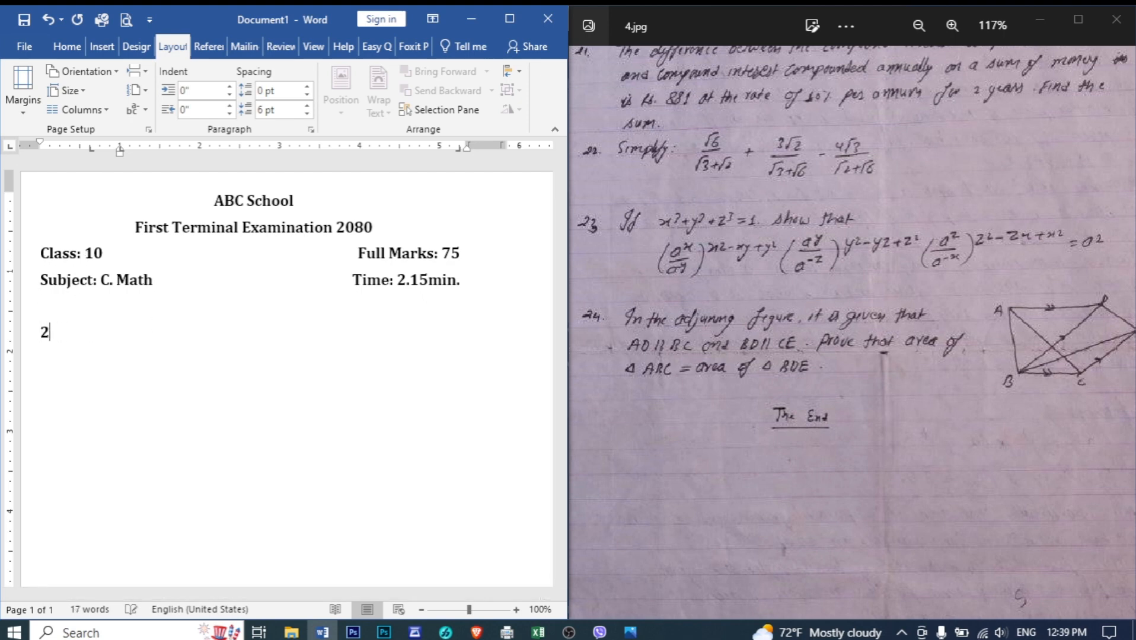
pyautogui.write('23.')
# Step: Write question 23's statement "If x³+y³+z³=1 show that", with the exponents as superscripts
pyautogui.write('z')
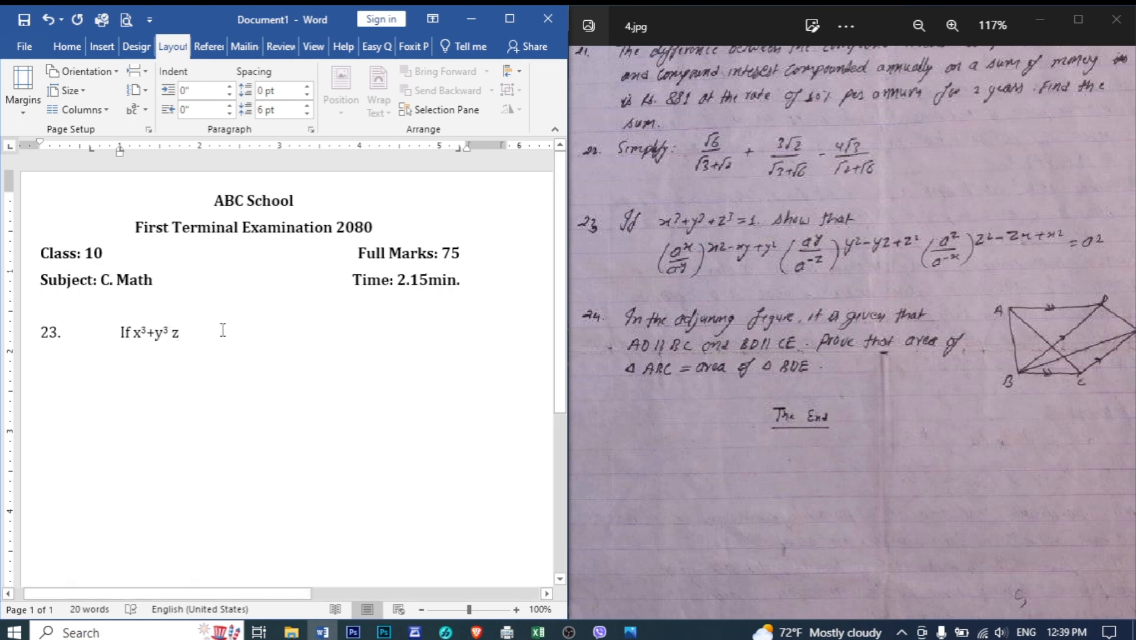
pyautogui.press('BackSpace')
pyautogui.press('BackSpace')
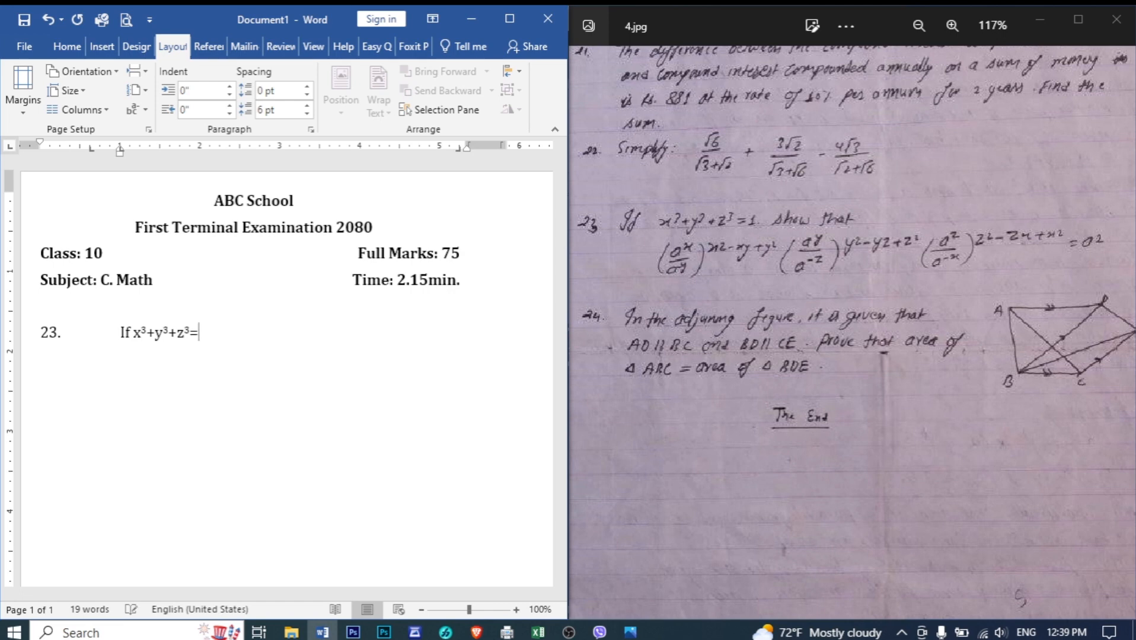
pyautogui.write('w that')
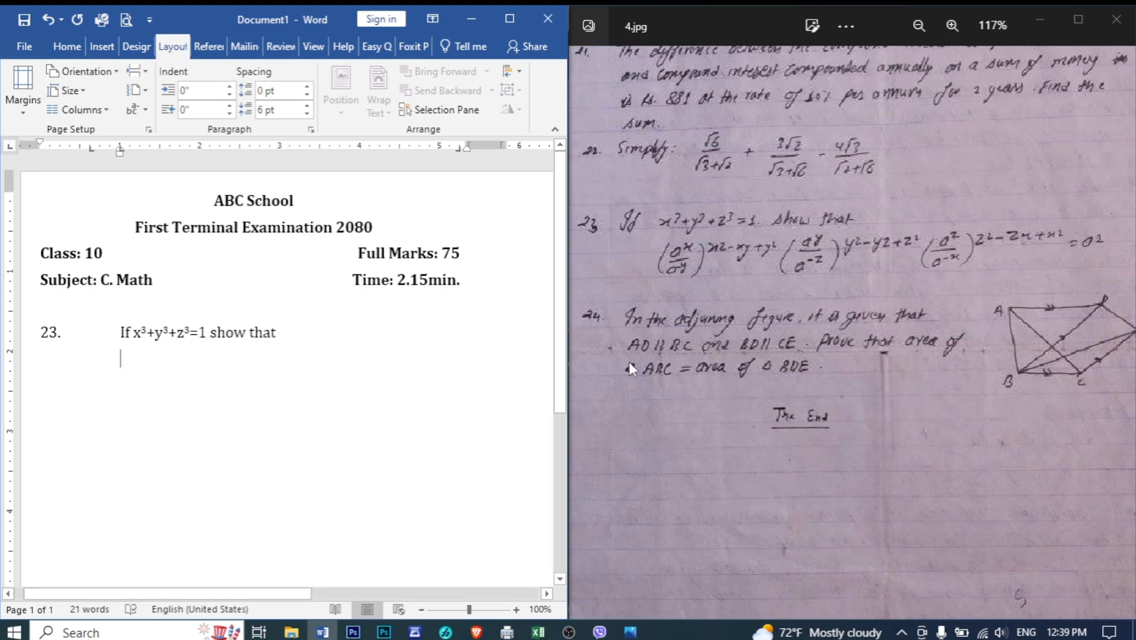
# Step: Insert a new equation below question 23's statement and start it with an empty superscript structure
pyautogui.click(102, 46)
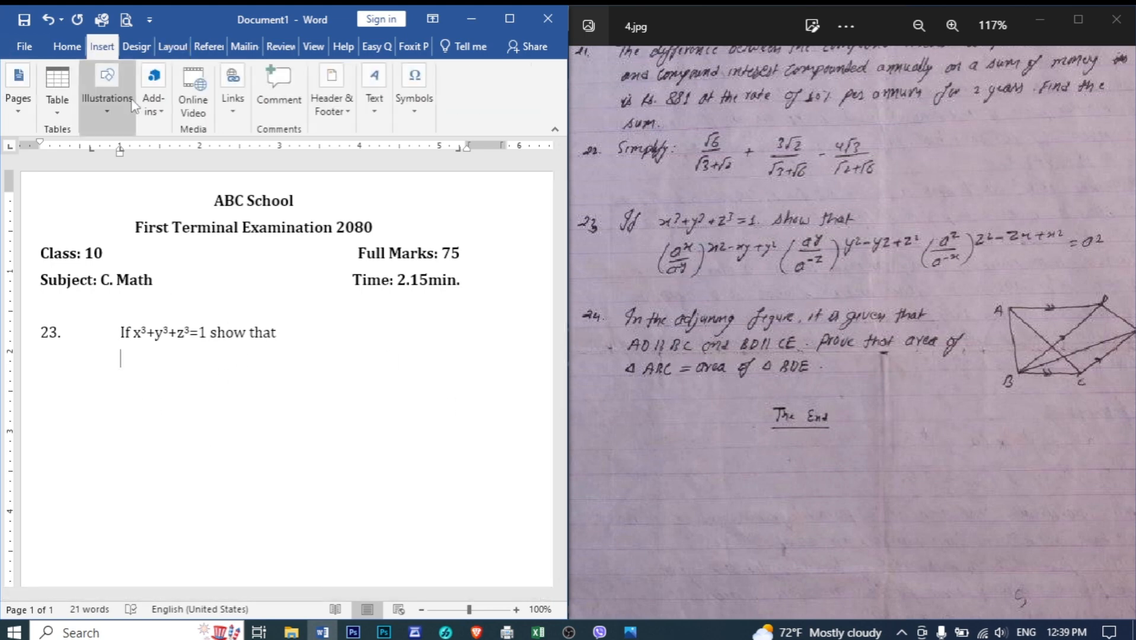
pyautogui.click(414, 89)
pyautogui.click(424, 189)
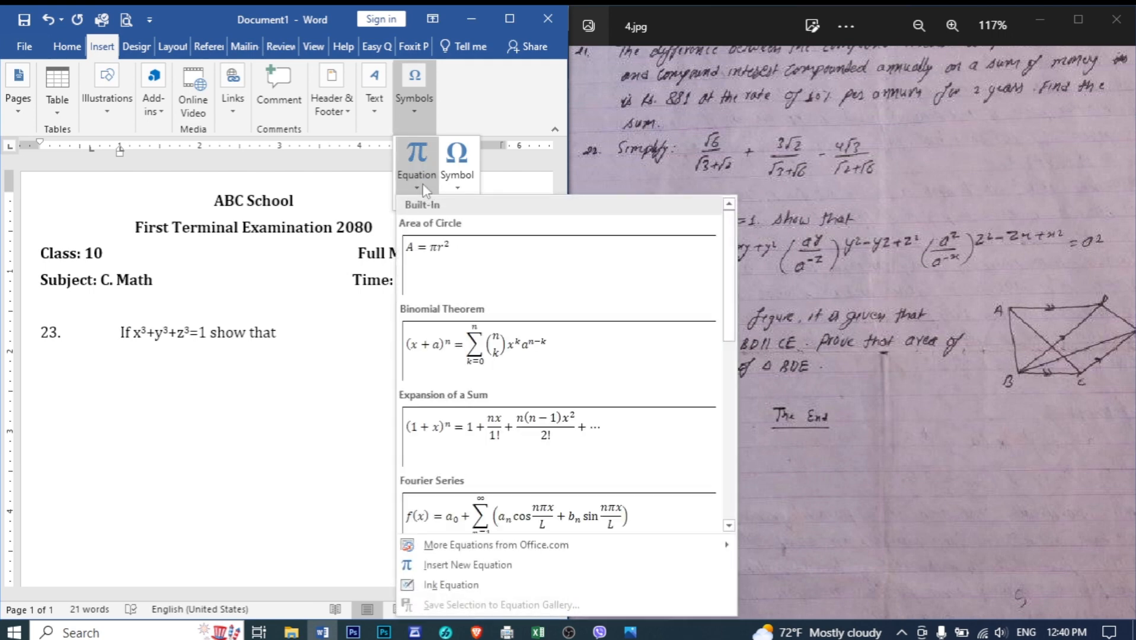
pyautogui.click(424, 186)
pyautogui.click(416, 155)
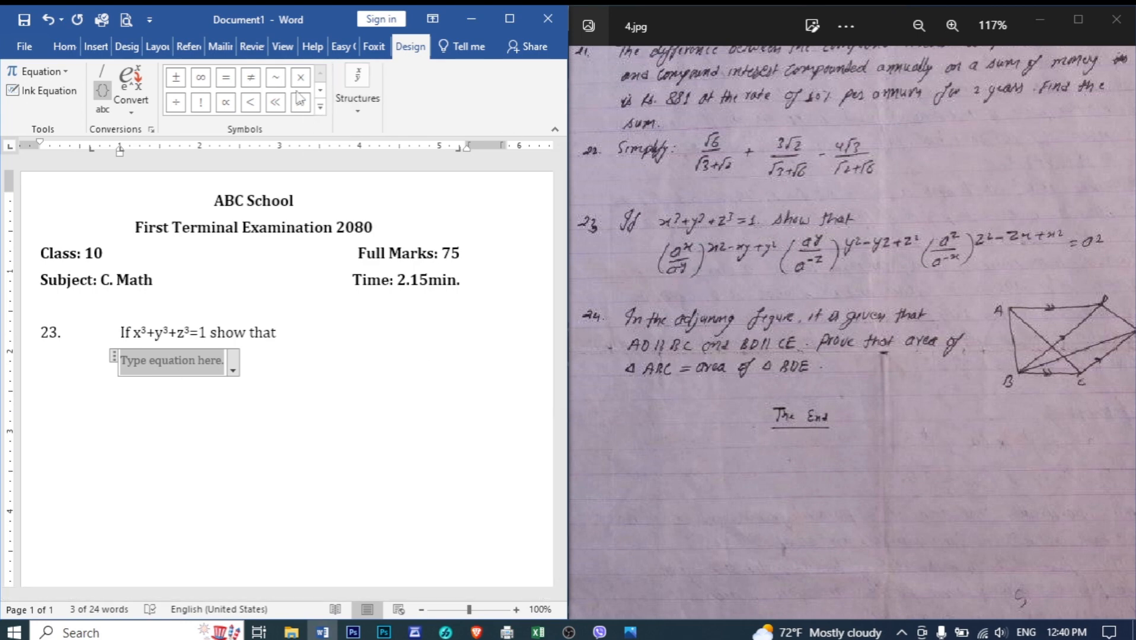
pyautogui.click(362, 106)
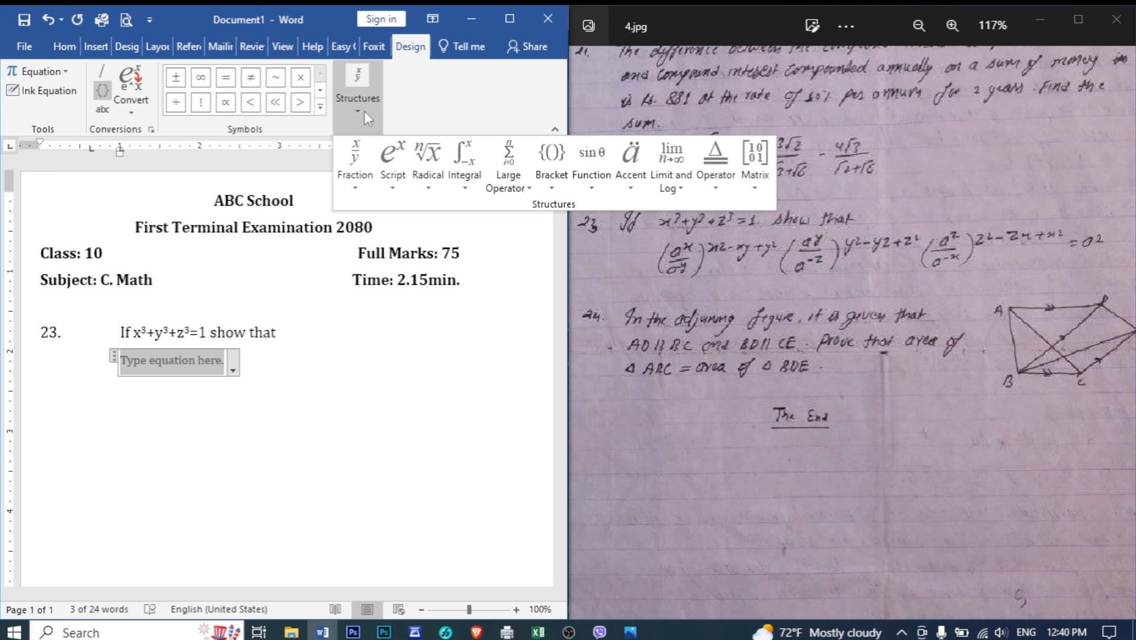
pyautogui.click(394, 189)
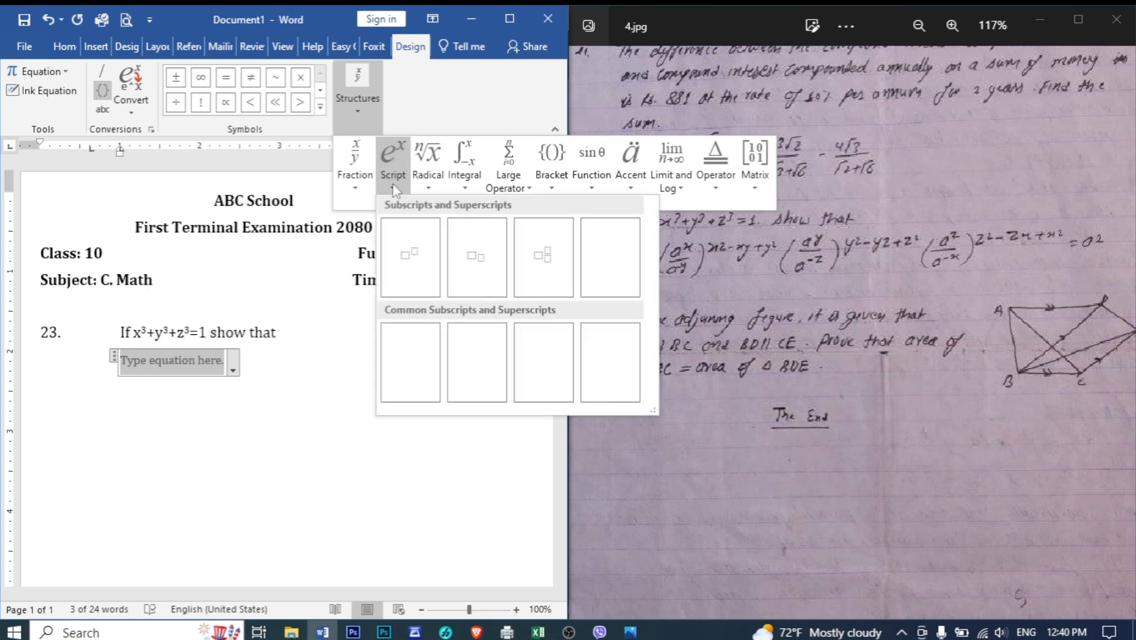
pyautogui.click(410, 257)
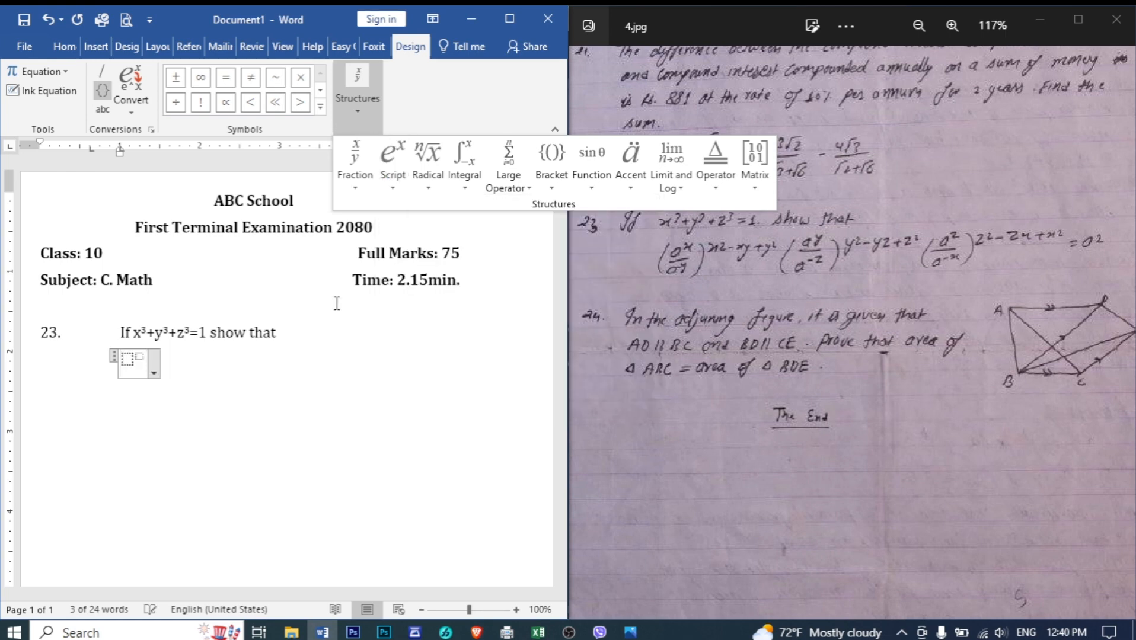
# Step: Place round brackets in the base of the superscript structure and an empty stacked fraction inside them
pyautogui.click(128, 365)
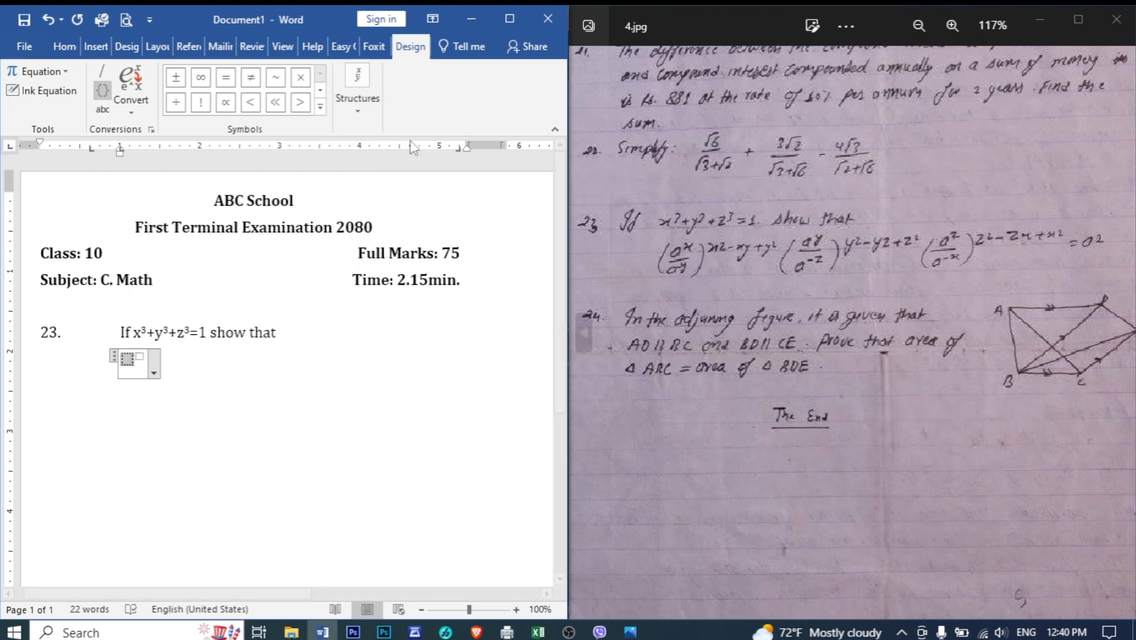
pyautogui.click(359, 109)
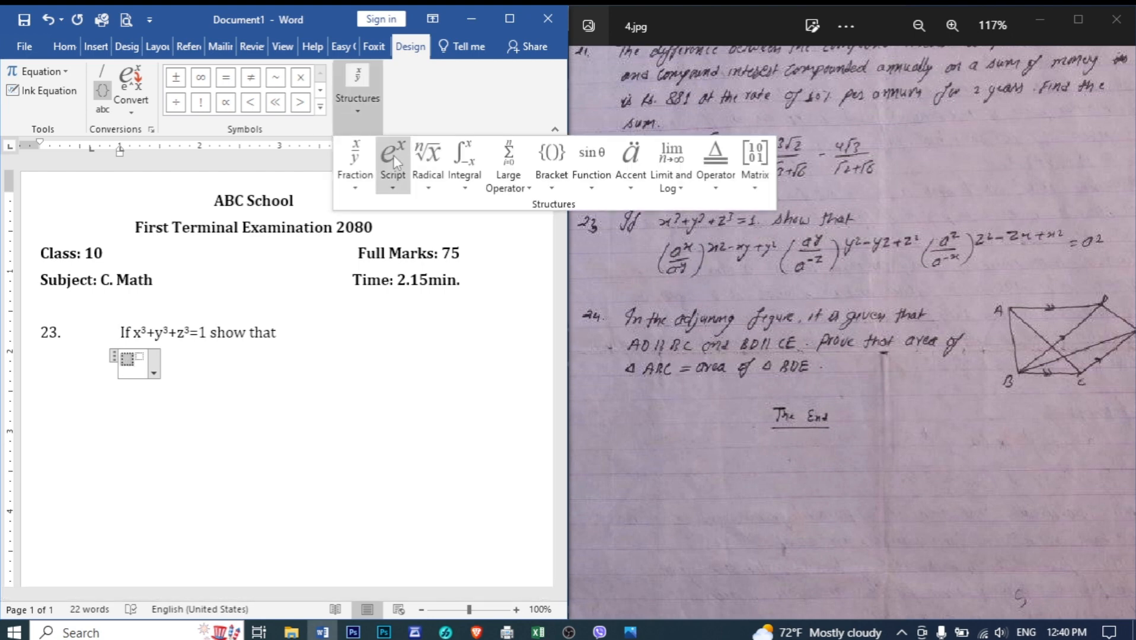
pyautogui.click(555, 183)
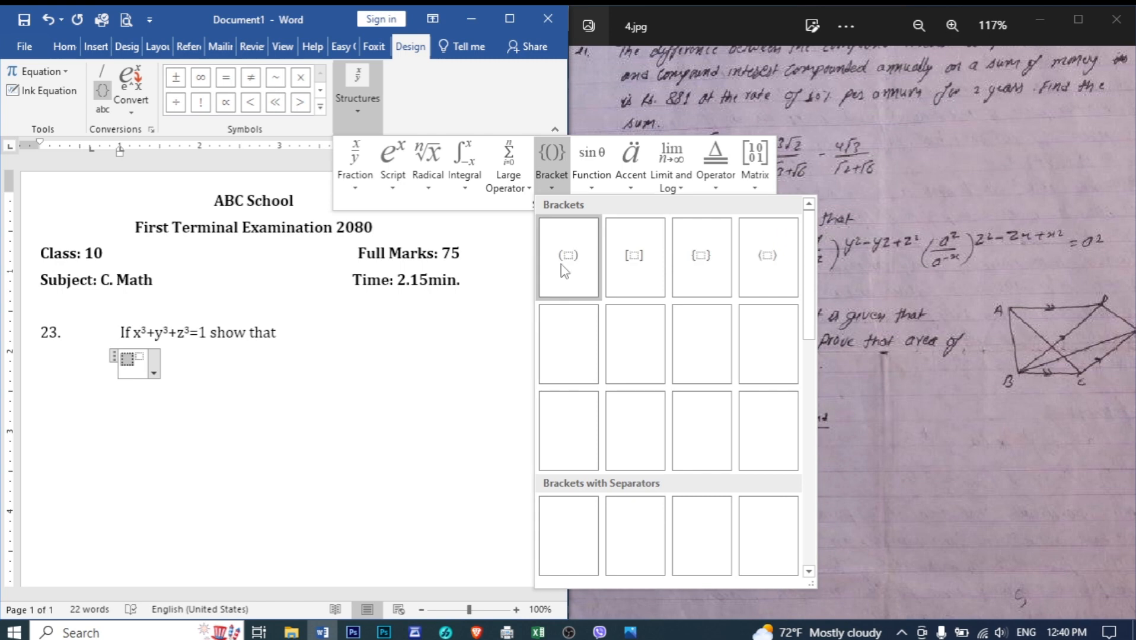
pyautogui.click(561, 270)
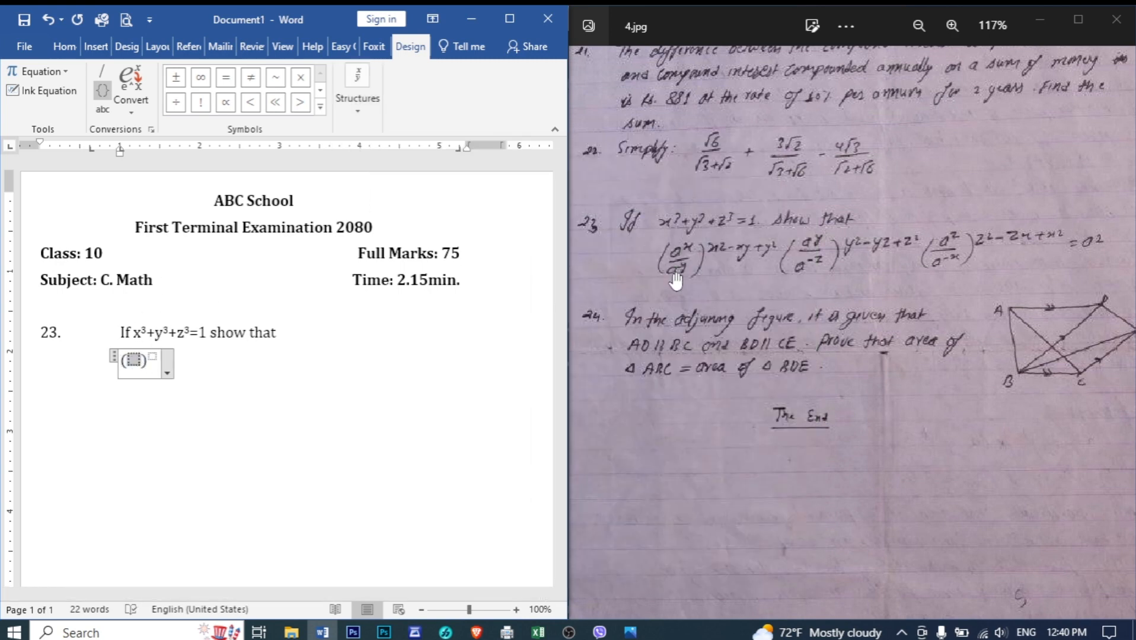
pyautogui.click(358, 127)
pyautogui.click(355, 160)
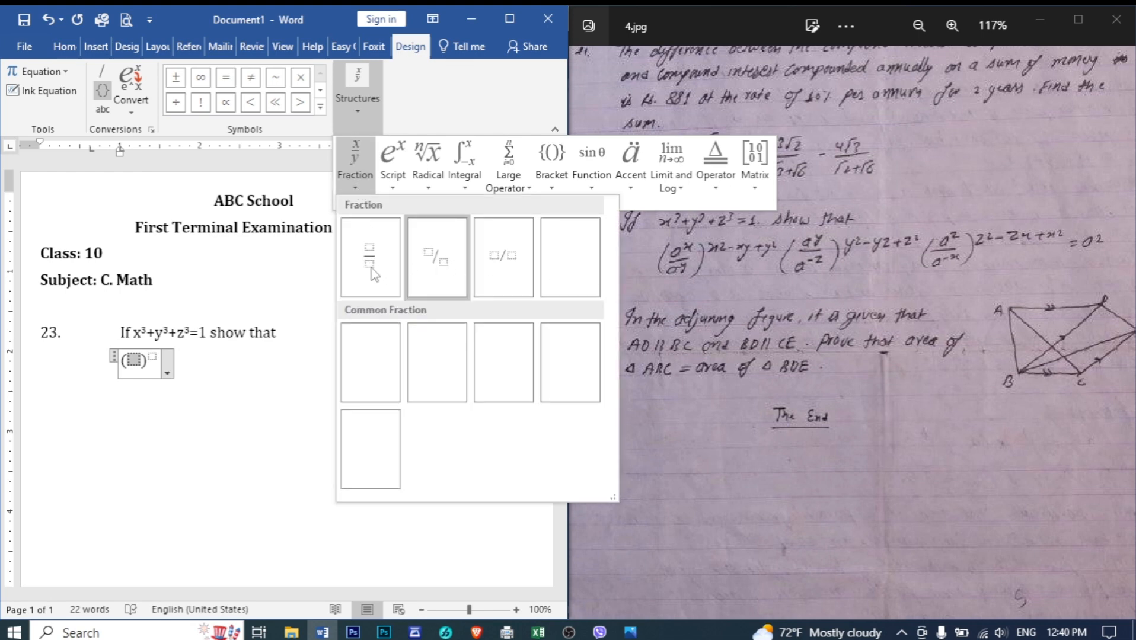
pyautogui.click(372, 272)
# Step: Add empty superscript structures to both the numerator and the denominator of the bracketed fraction
pyautogui.click(140, 366)
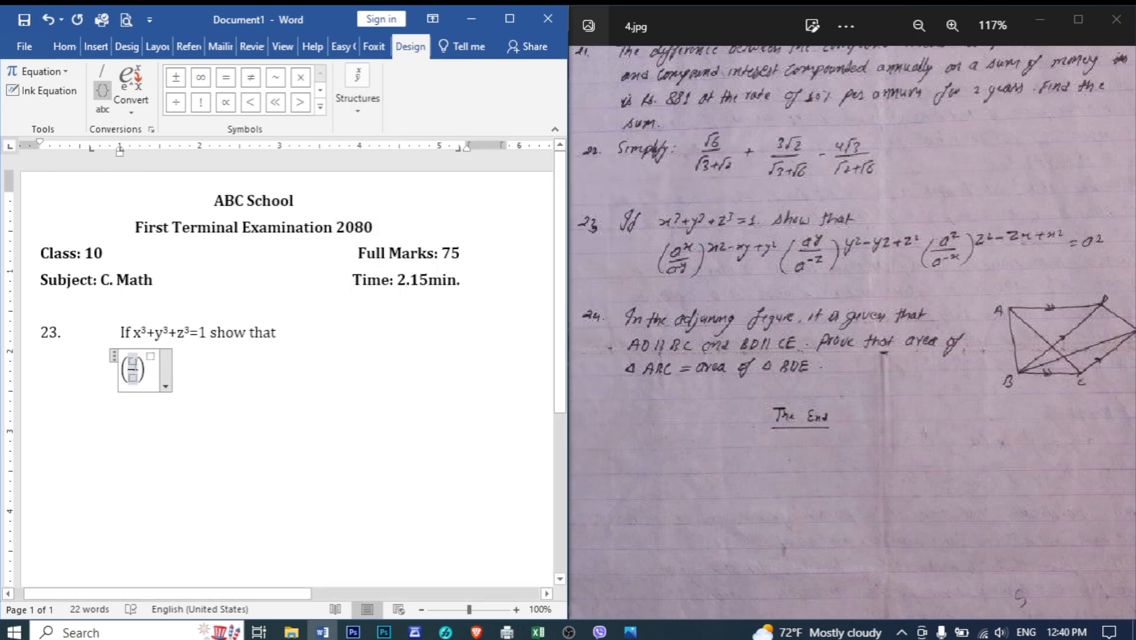
pyautogui.click(355, 105)
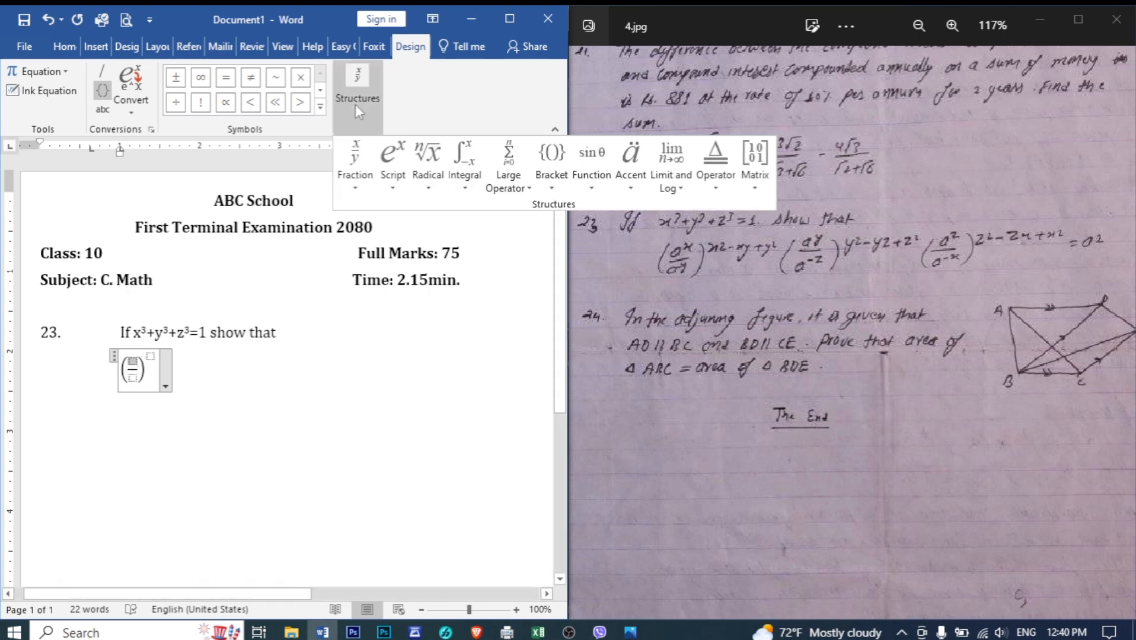
pyautogui.click(393, 160)
pyautogui.click(433, 273)
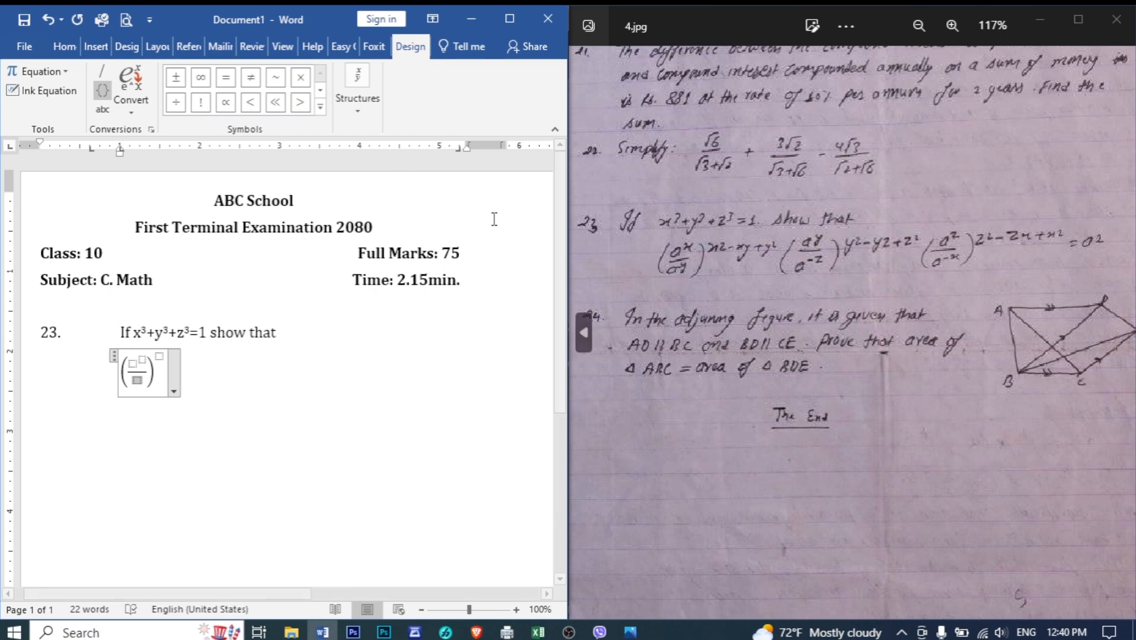
pyautogui.click(371, 112)
pyautogui.click(396, 181)
pyautogui.click(411, 257)
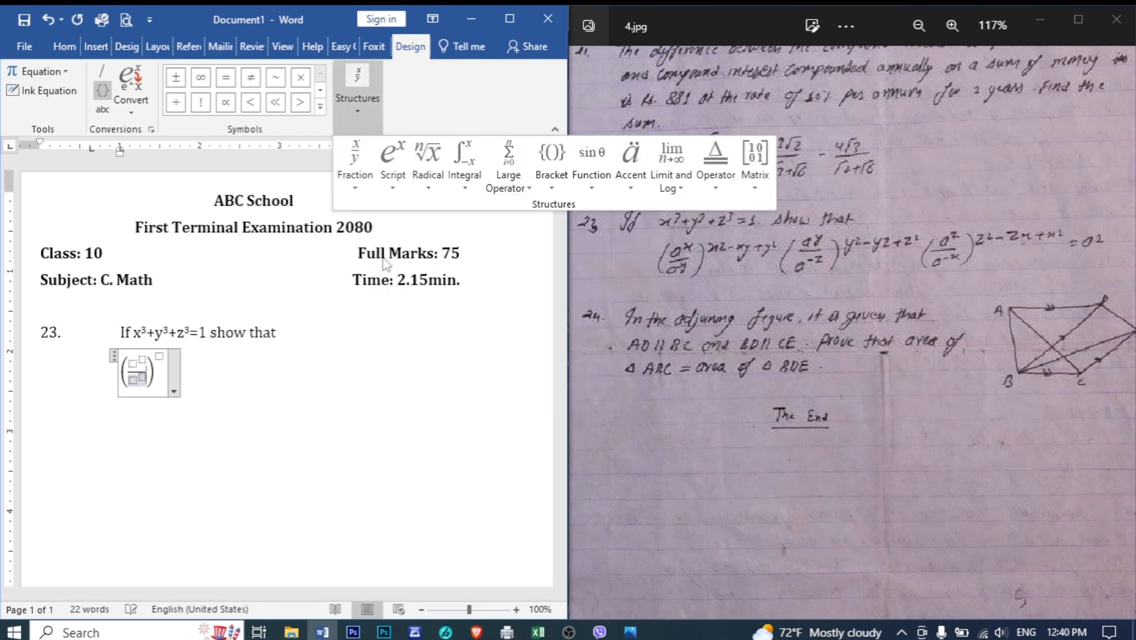
# Step: Build the bracket's exponent from an empty superscript structure, the text "-xy+" and a second empty superscript structure
pyautogui.click(159, 355)
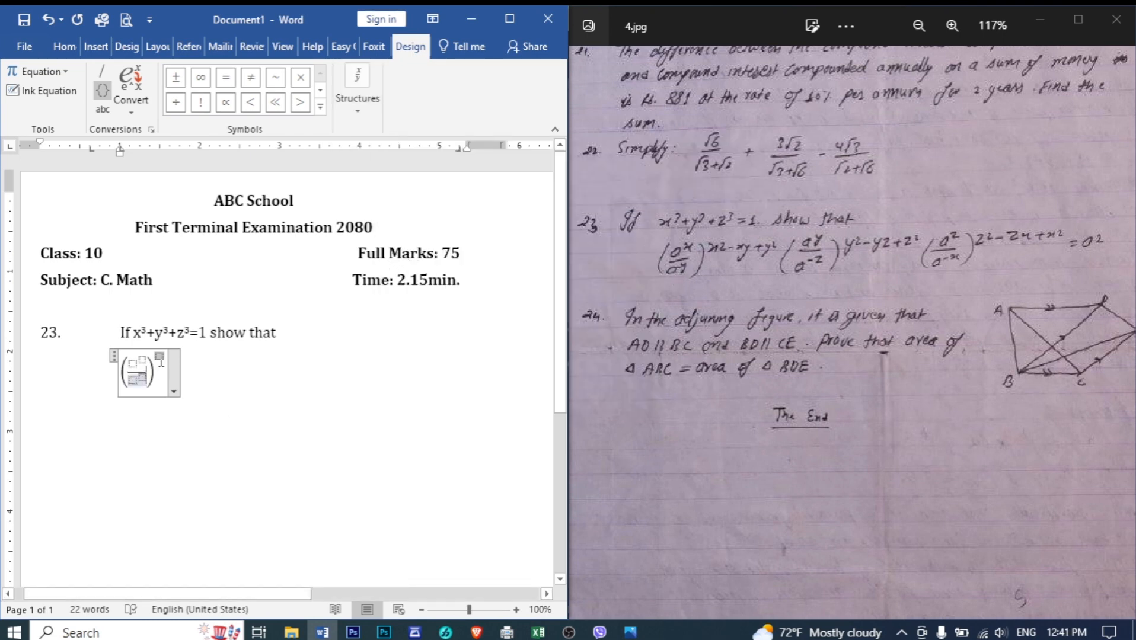
pyautogui.click(367, 115)
pyautogui.click(393, 170)
pyautogui.click(405, 276)
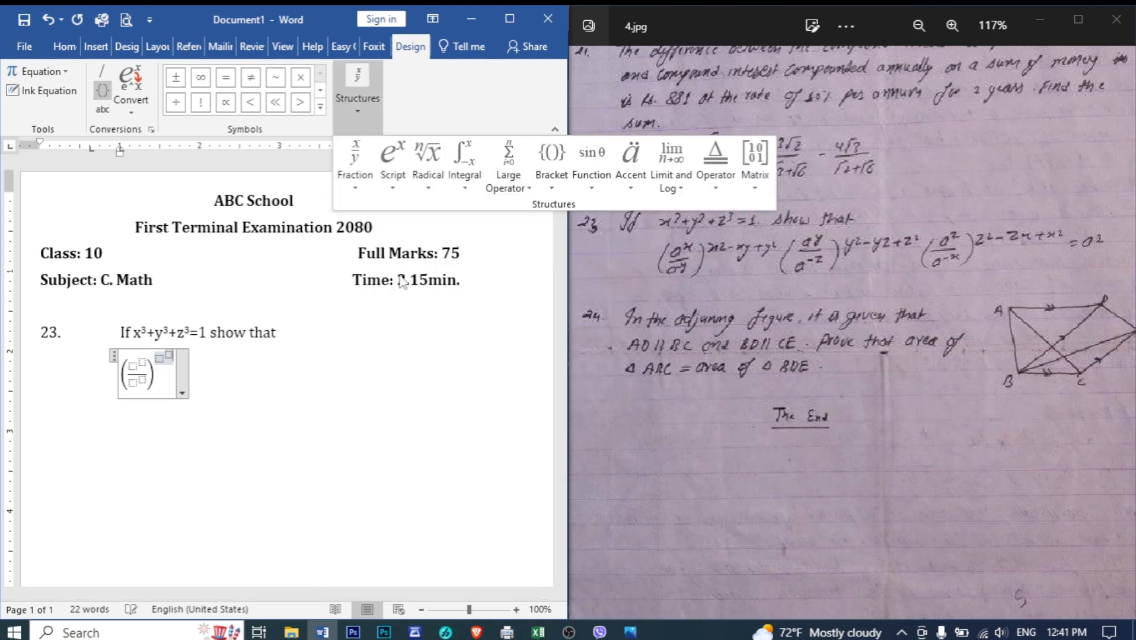
pyautogui.click(187, 364)
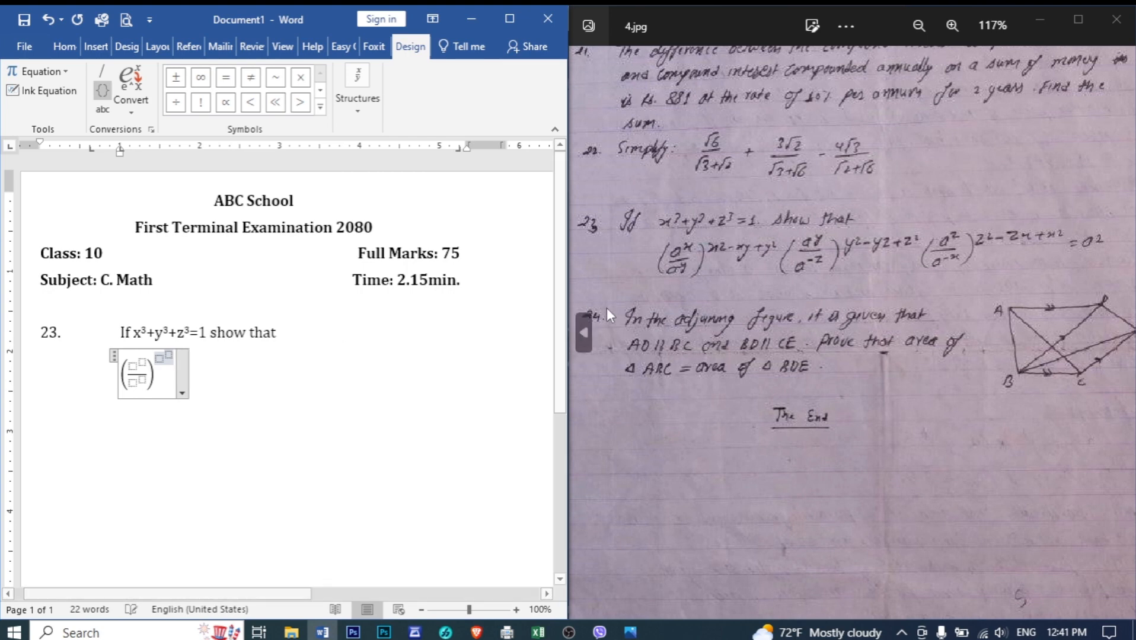
pyautogui.write('-x')
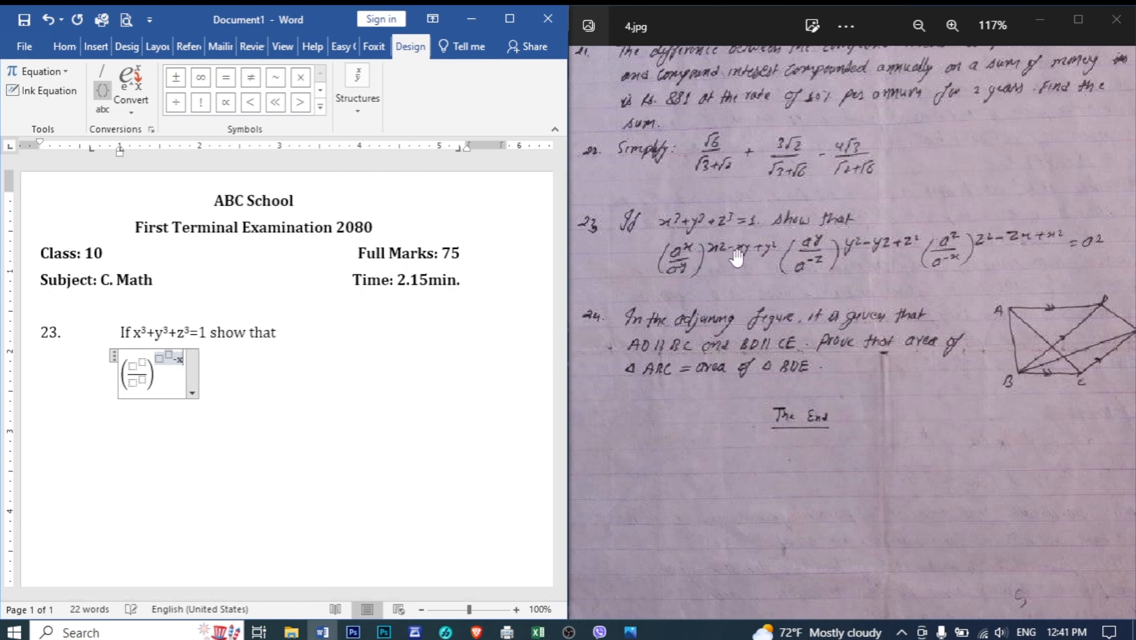
pyautogui.write('y+')
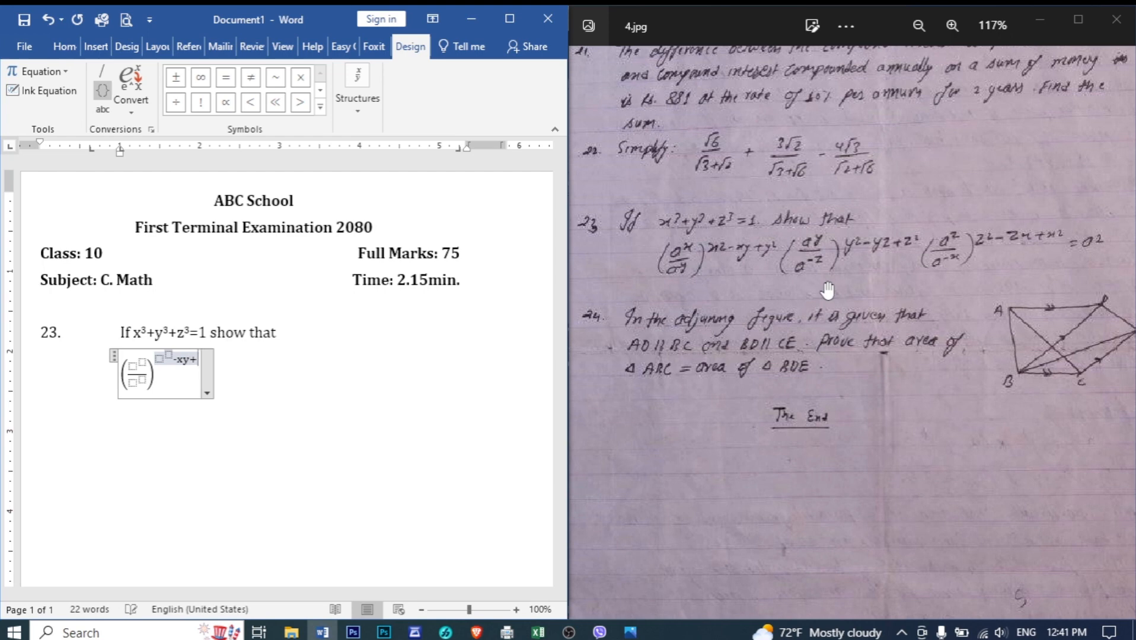
pyautogui.click(357, 89)
pyautogui.click(393, 158)
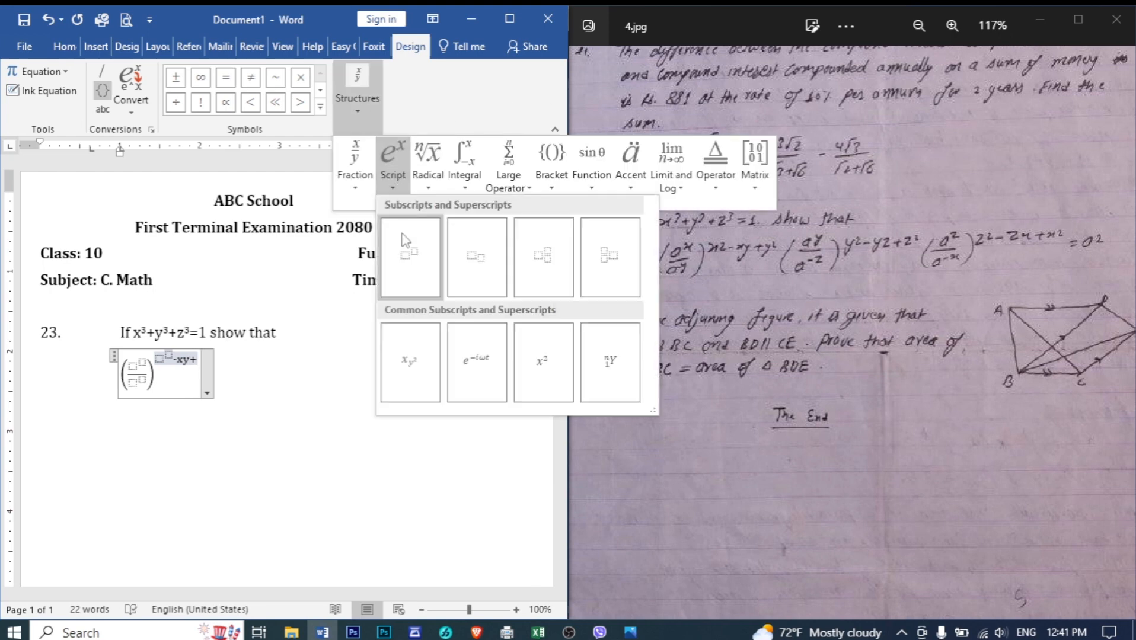
pyautogui.click(407, 249)
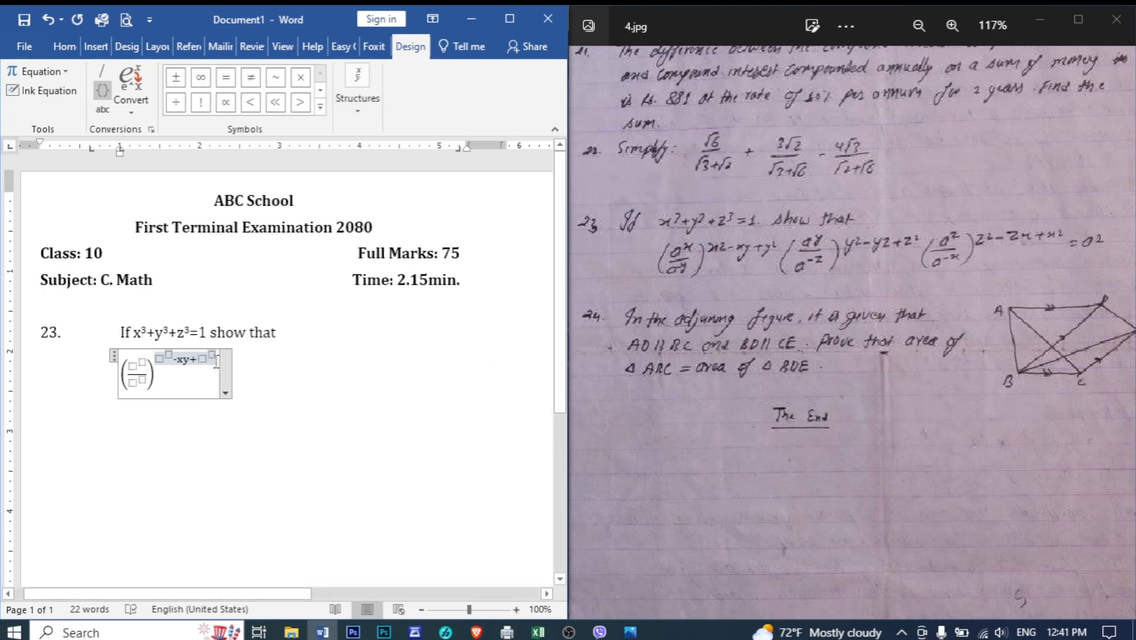
# Step: Copy the whole empty equation template and fill the original's fraction with a^x over a^-y
pyautogui.moveTo(217, 362); pyautogui.dragTo(128, 361)
pyautogui.click(142, 367)
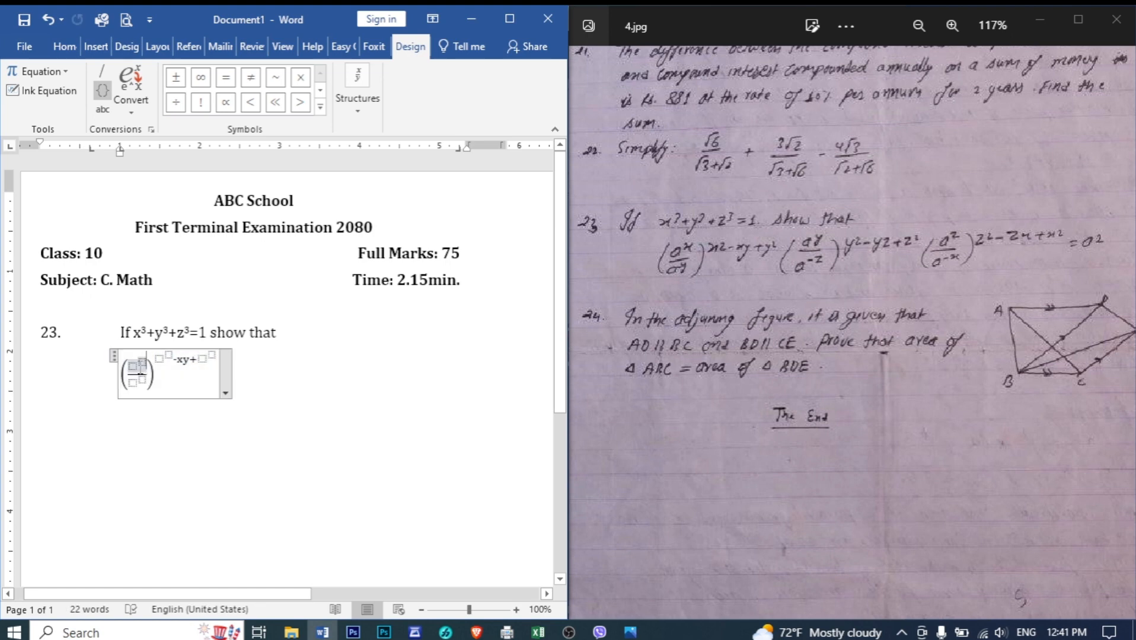
pyautogui.write('a^')
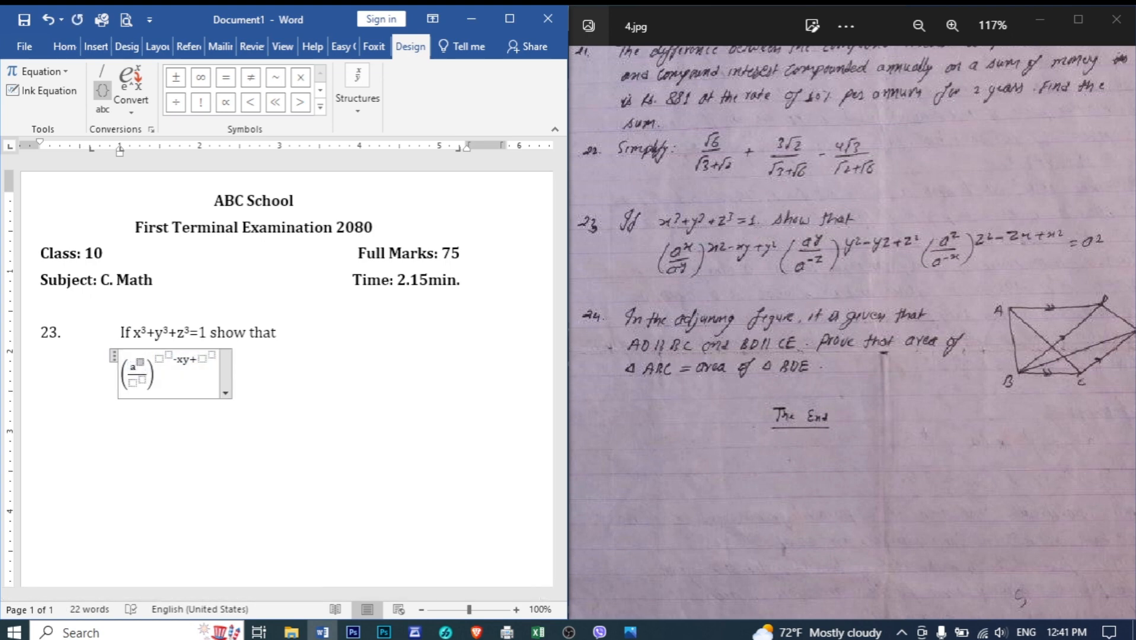
pyautogui.write('x/')
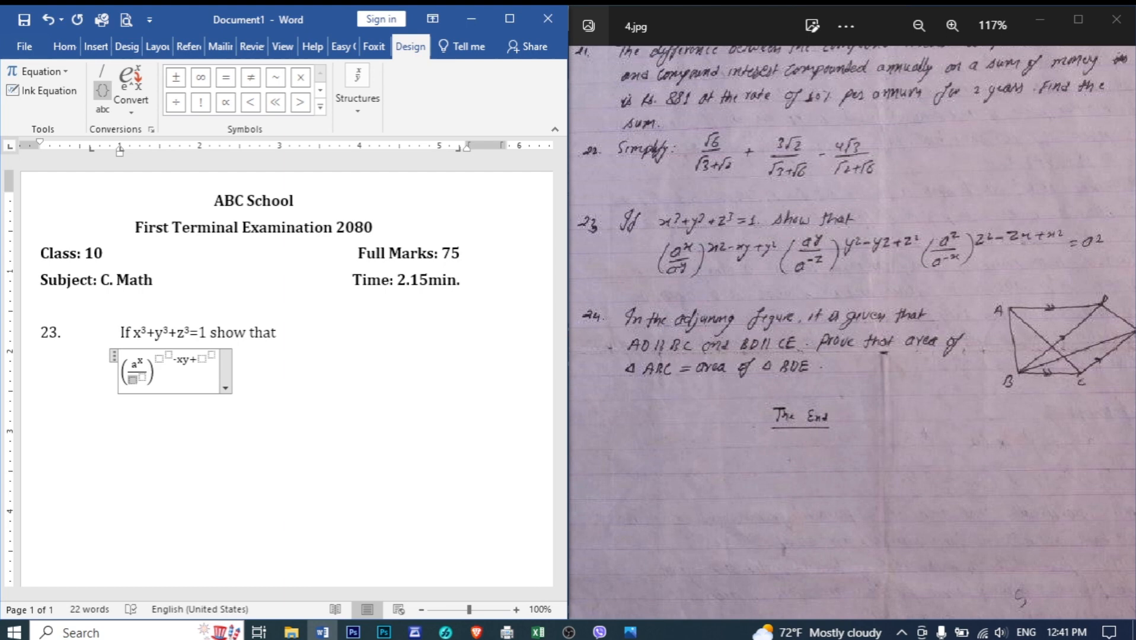
pyautogui.write('a^-y)^(')
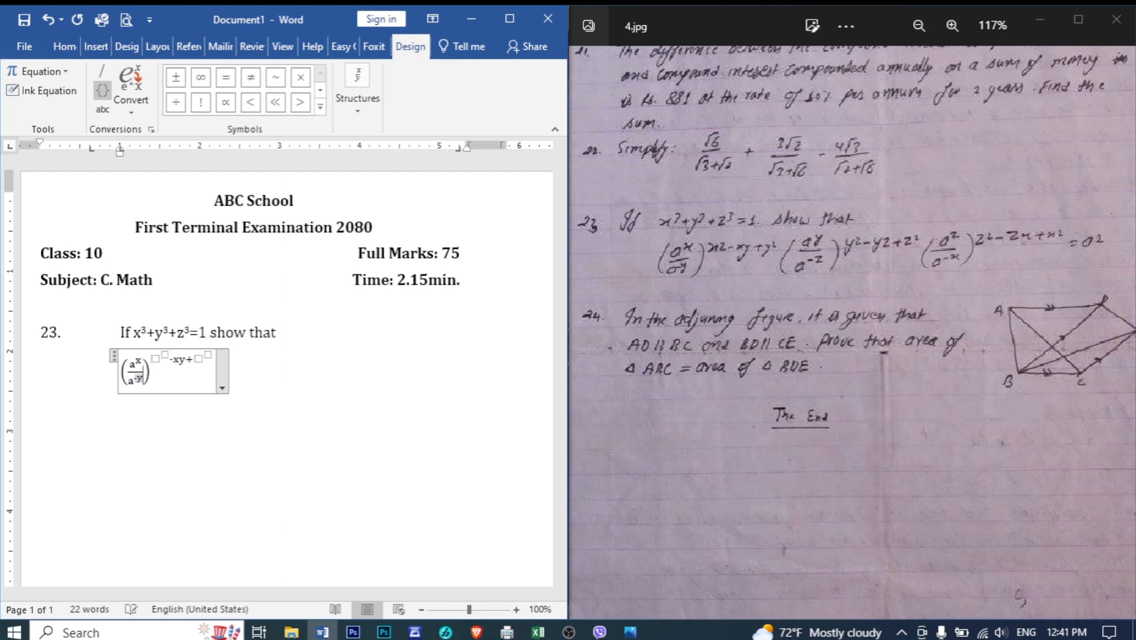
# Step: Complete the first factor's exponent as x²-xy+y² by filling its empty base and power boxes
pyautogui.write('x^')
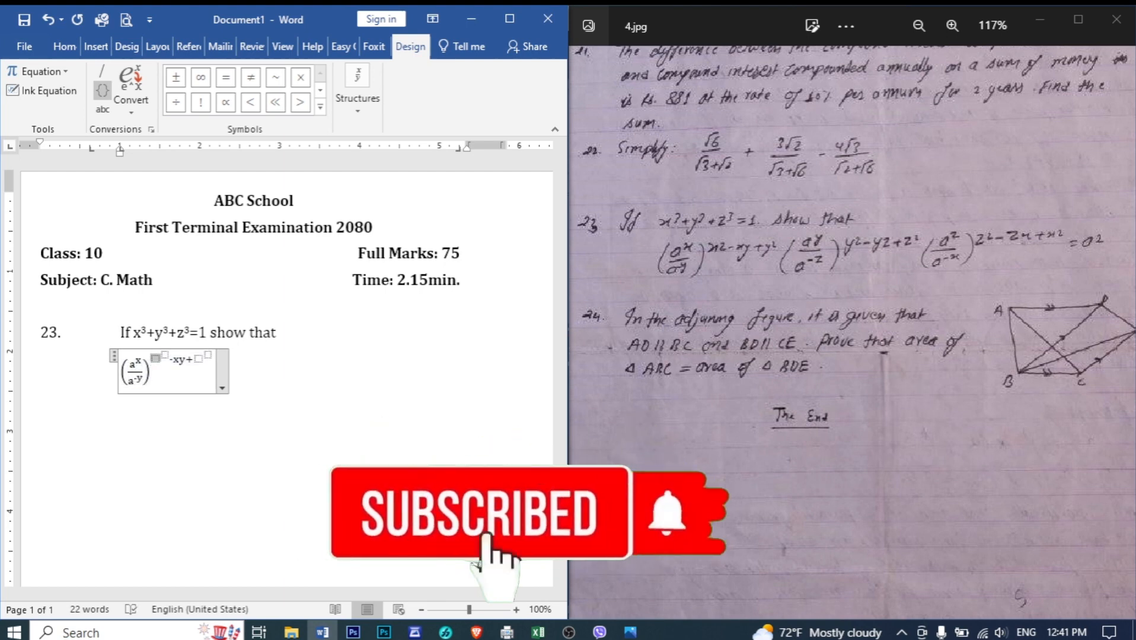
pyautogui.write('2')
pyautogui.press('Right')
pyautogui.press('Right')
pyautogui.press('Right')
pyautogui.press('Right')
pyautogui.press('Right')
pyautogui.press('Right')
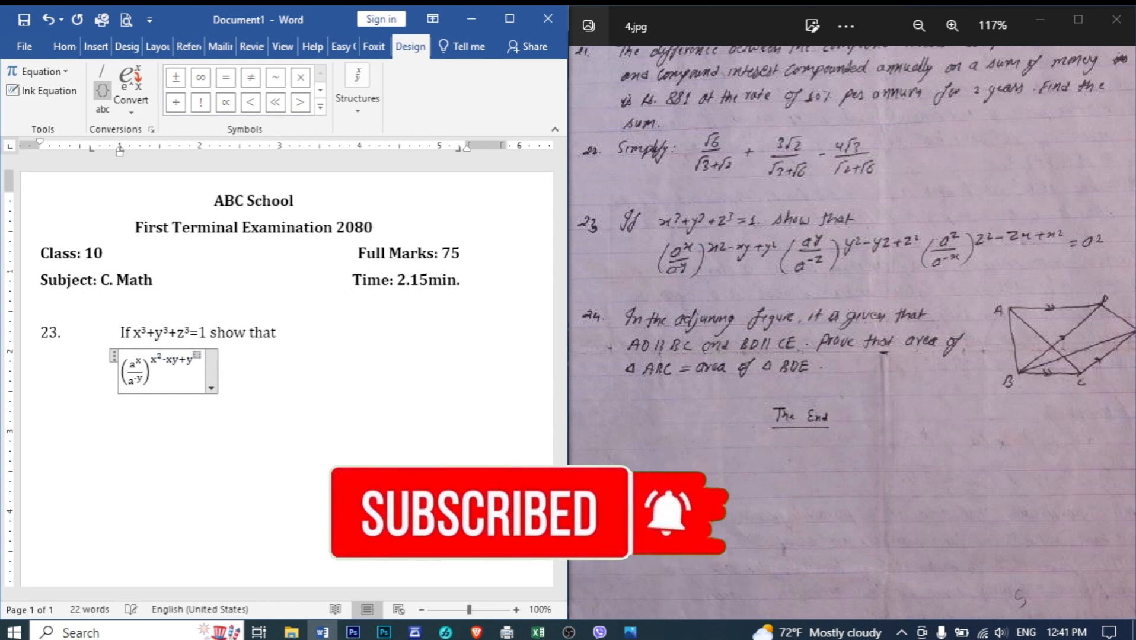
pyautogui.write('2')
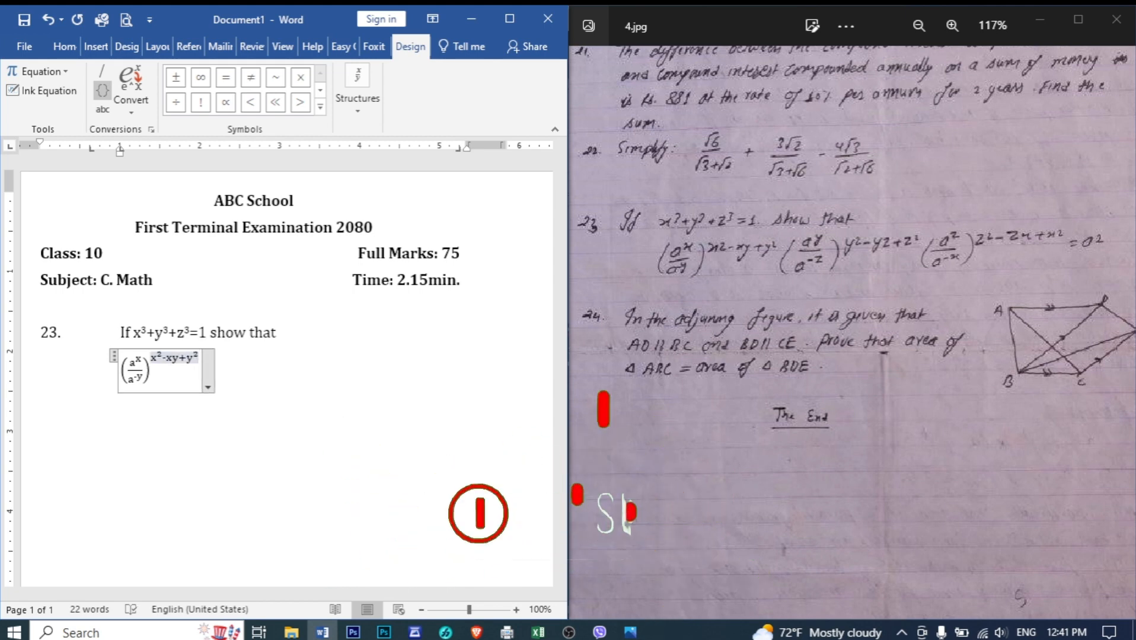
# Step: Paste the copied bracket template after the first factor, outside its exponent, as the second factor
pyautogui.hotkey('ctrl', 'v')
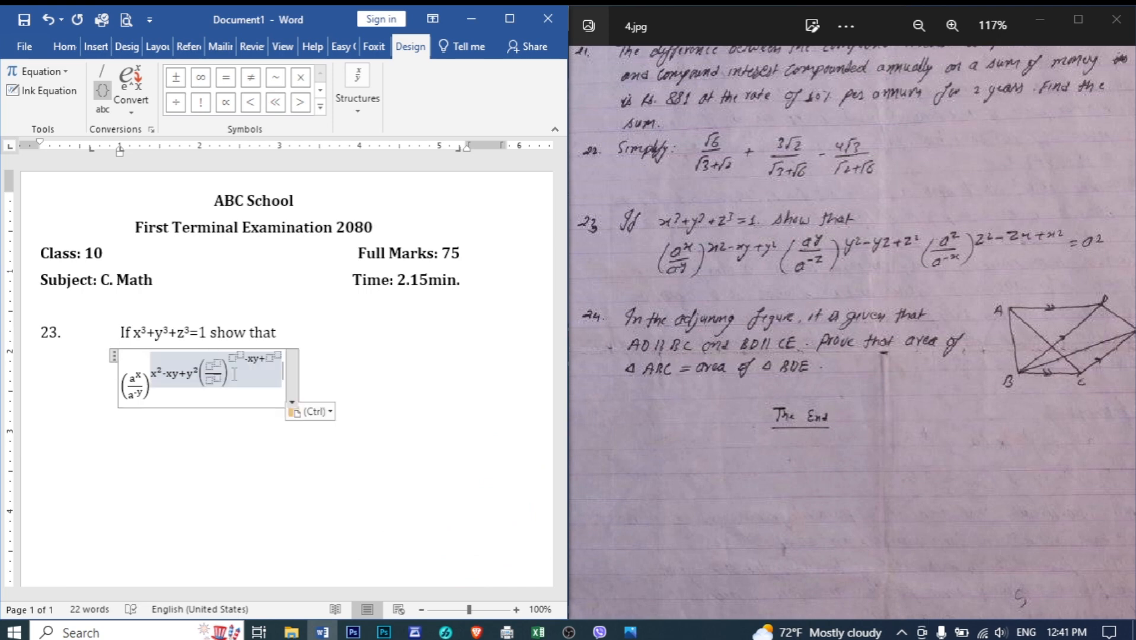
pyautogui.hotkey('ctrl', 'z')
pyautogui.press('Right')
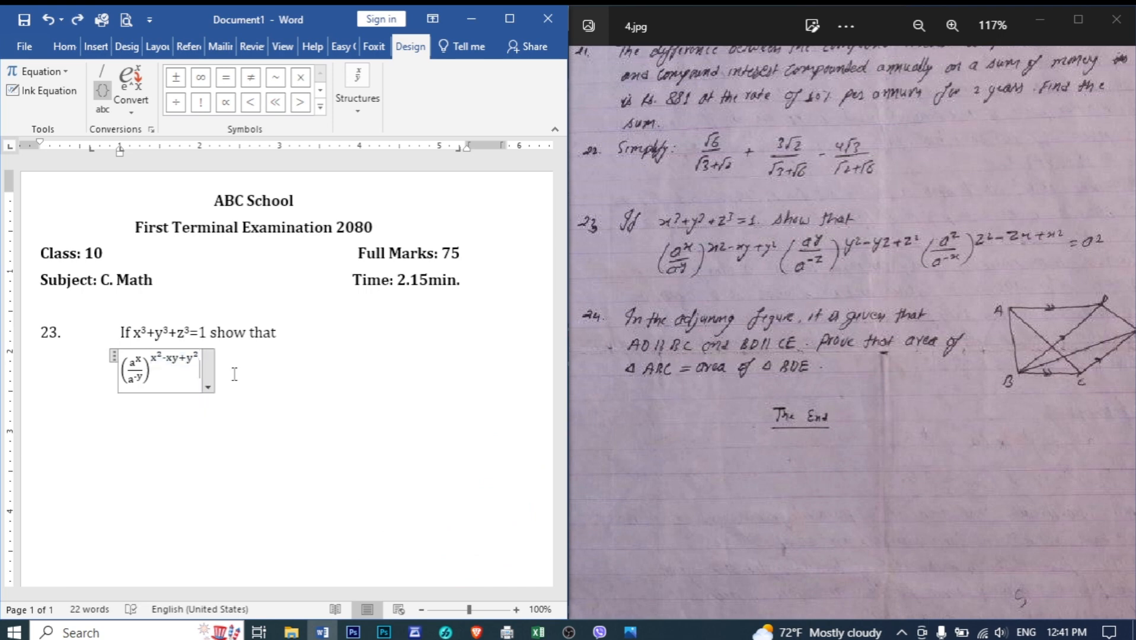
pyautogui.hotkey('ctrl', 'v')
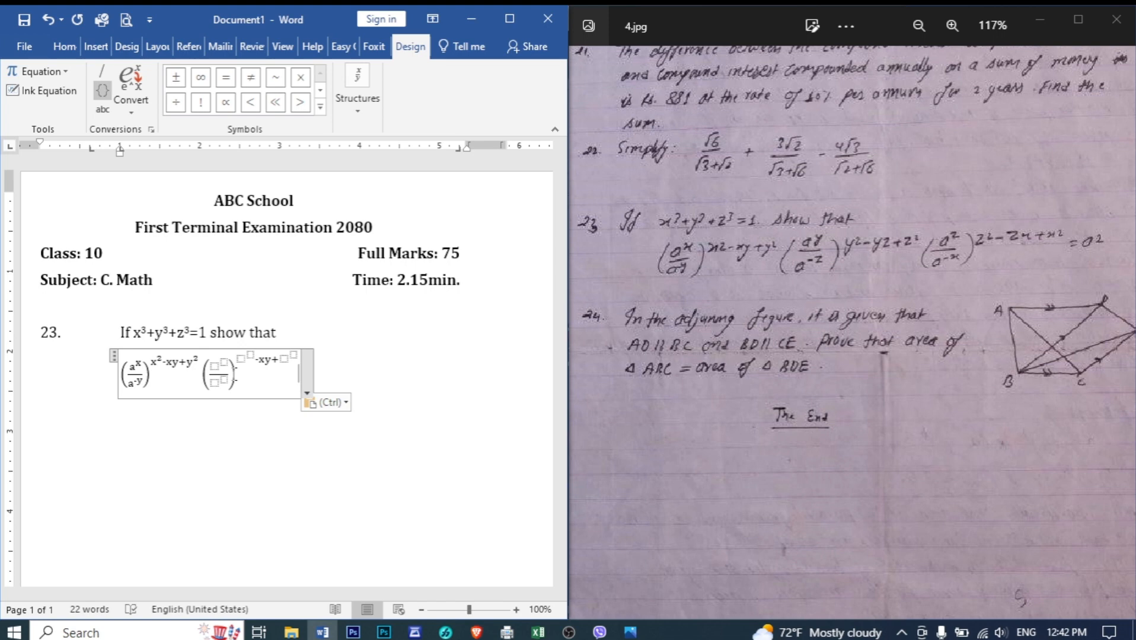
# Step: Fill the second factor's empty fraction with a^y in the numerator and a^-z in the denominator
pyautogui.click(214, 365)
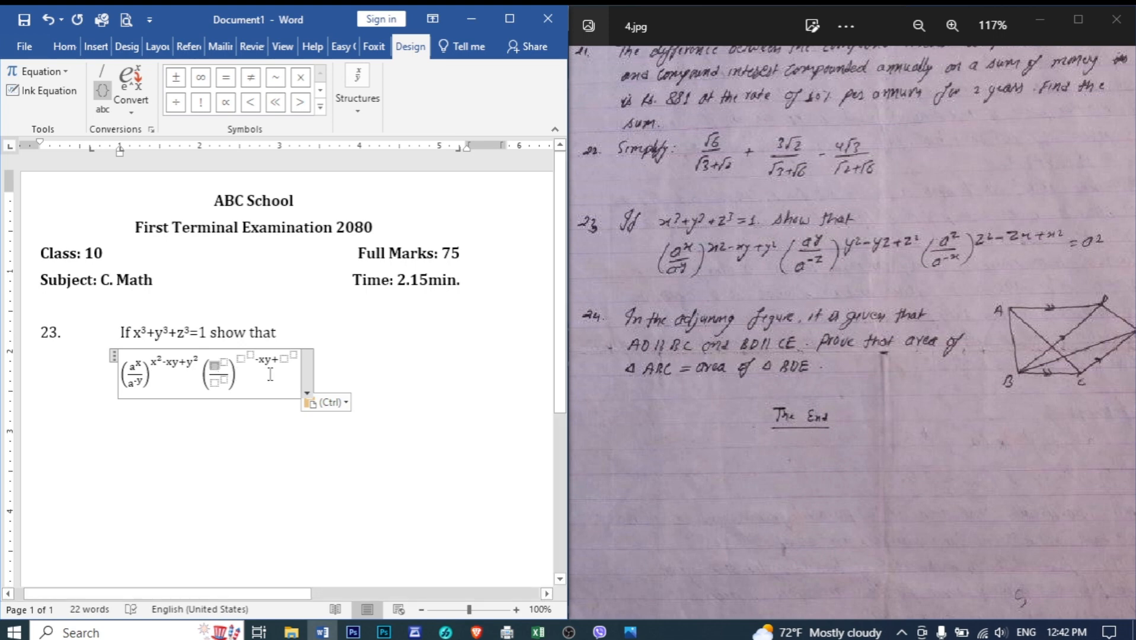
pyautogui.write('a^y')
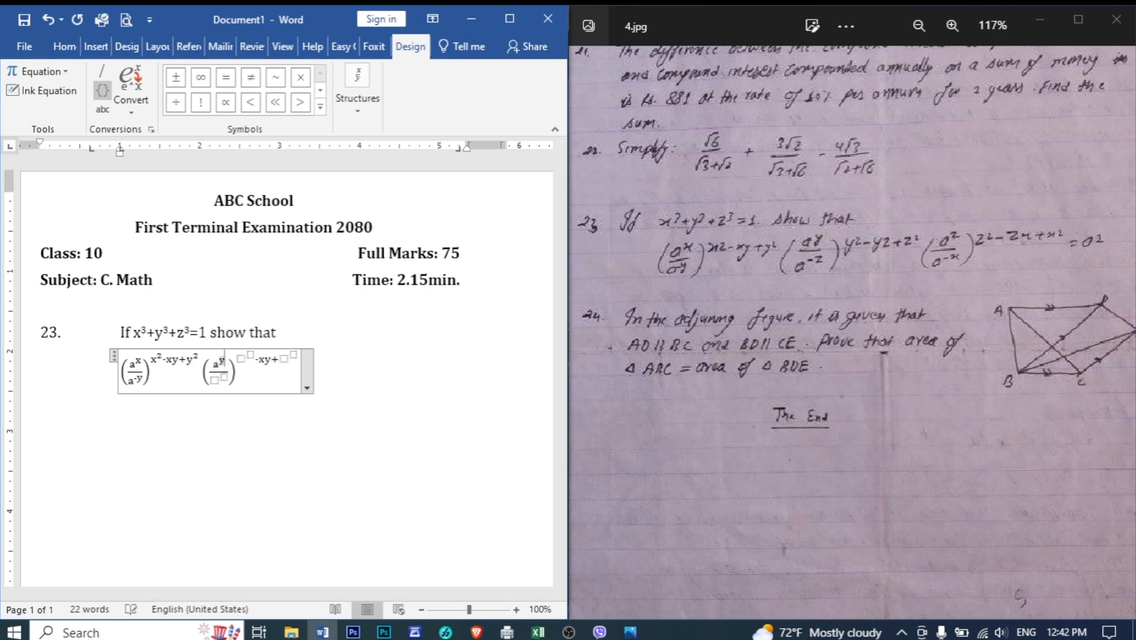
pyautogui.press('Down')
pyautogui.press('Left')
pyautogui.press('Left')
pyautogui.press('Left')
pyautogui.press('Left')
pyautogui.press('Left')
pyautogui.write('a^')
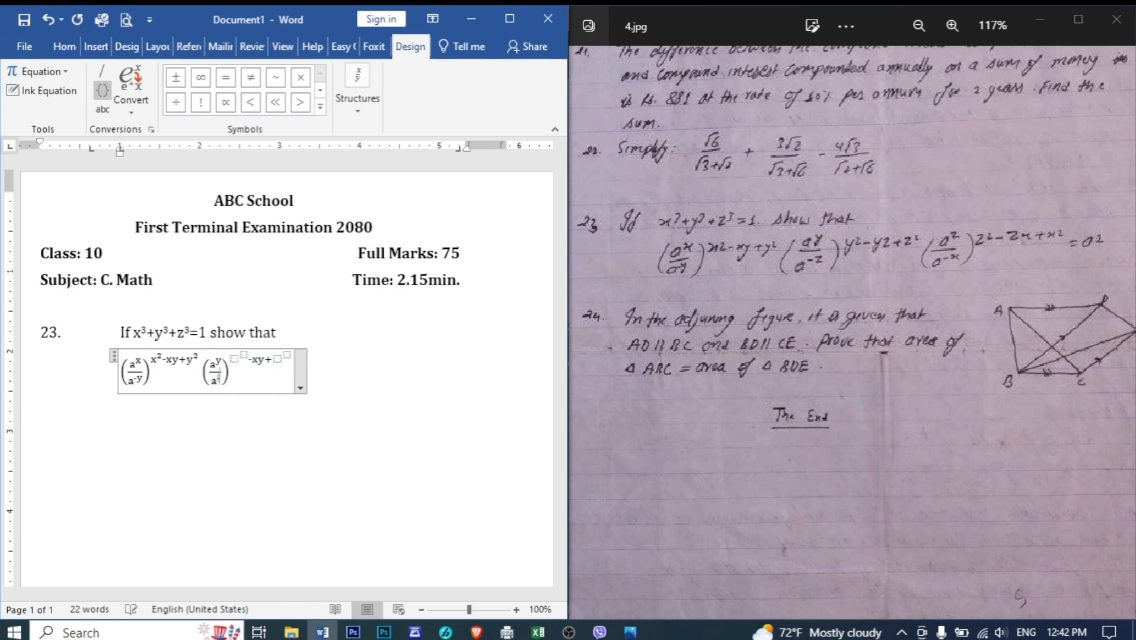
pyautogui.write('-z')
# Step: Fill the second factor's empty exponent boxes with y² before and z² after the existing "-xy+"
pyautogui.press('Right')
pyautogui.press('Right')
pyautogui.press('Right')
pyautogui.press('Right')
pyautogui.press('Right')
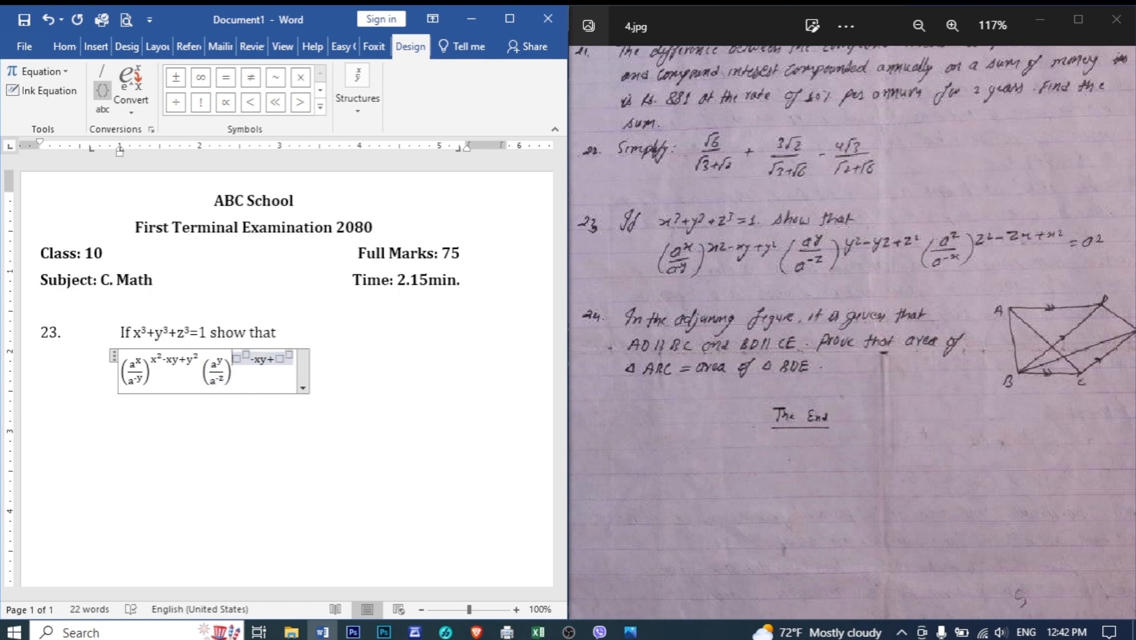
pyautogui.write('y')
pyautogui.press('Right')
pyautogui.write('2')
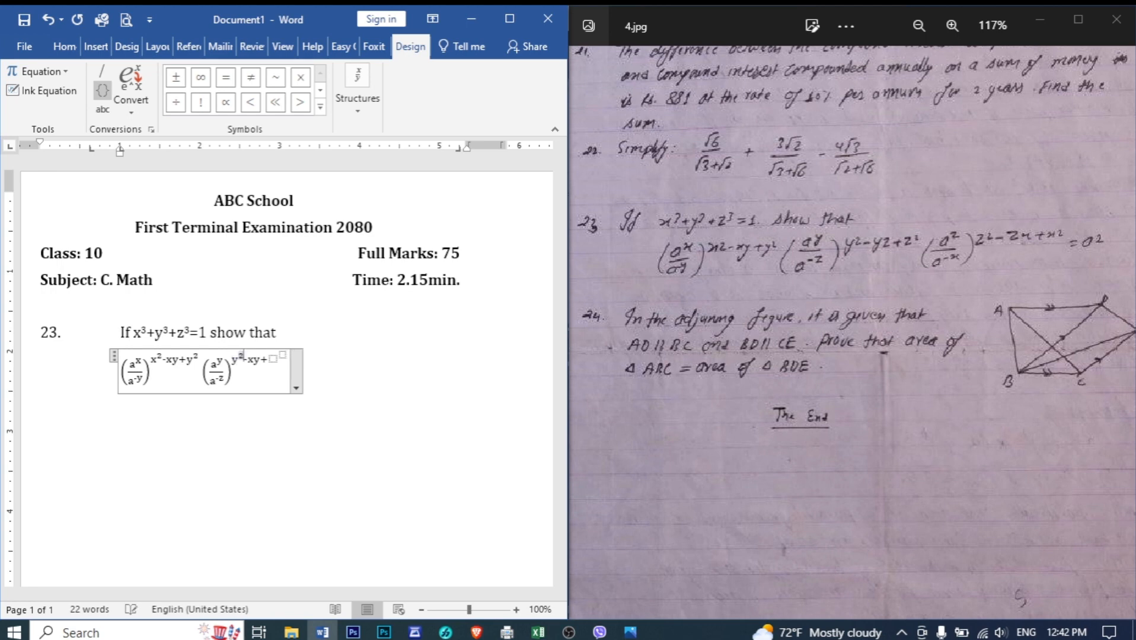
pyautogui.press('Right')
pyautogui.write('z^')
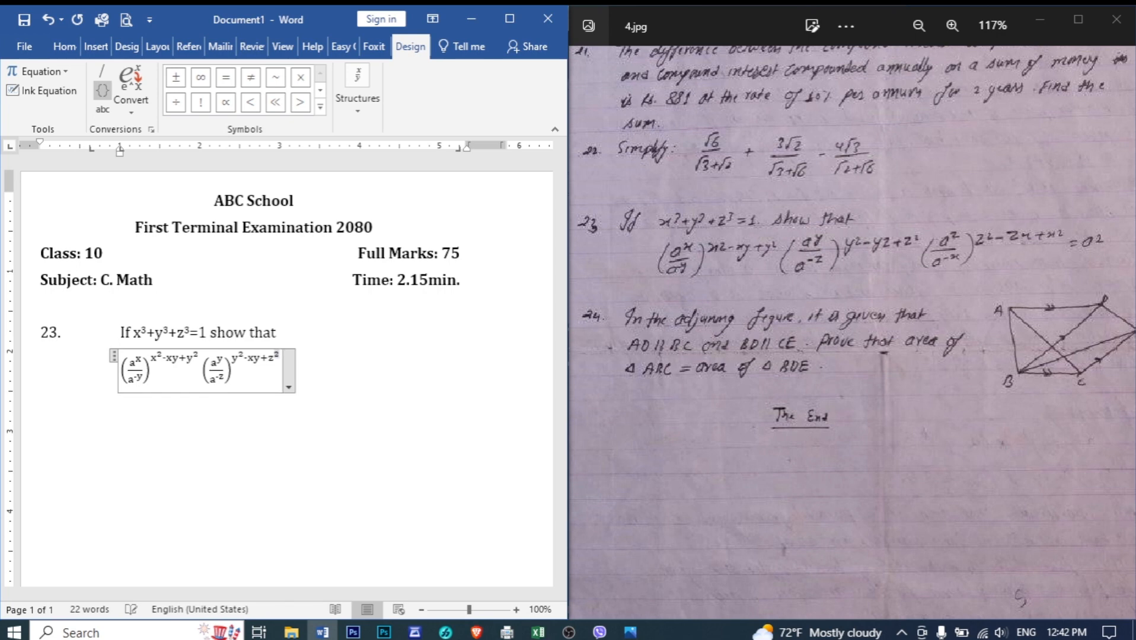
pyautogui.write('2')
# Step: Paste the bracket template after the second factor as the third factor and fill its fraction with a² over a^-x
pyautogui.press('Right')
pyautogui.hotkey('ctrl', 'v')
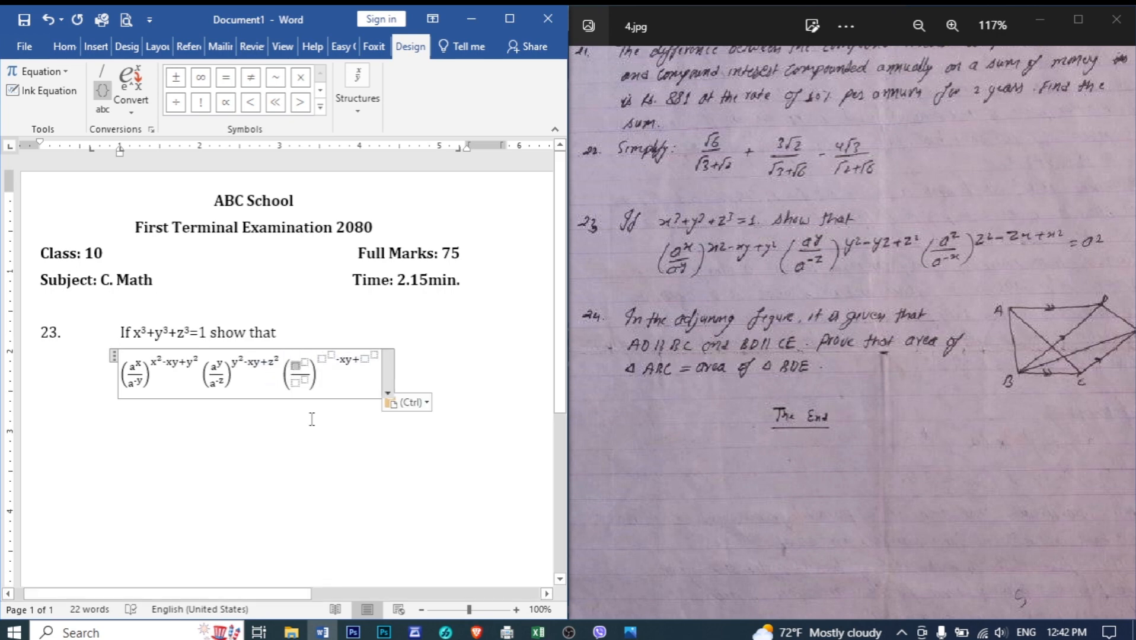
pyautogui.write('a^2/')
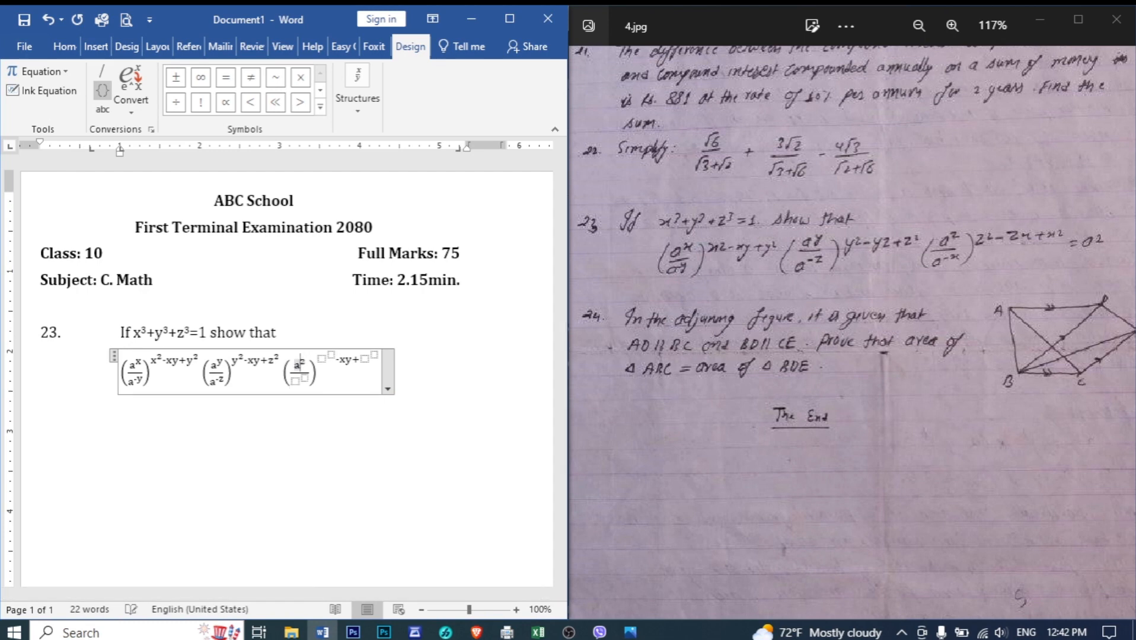
pyautogui.write('a^')
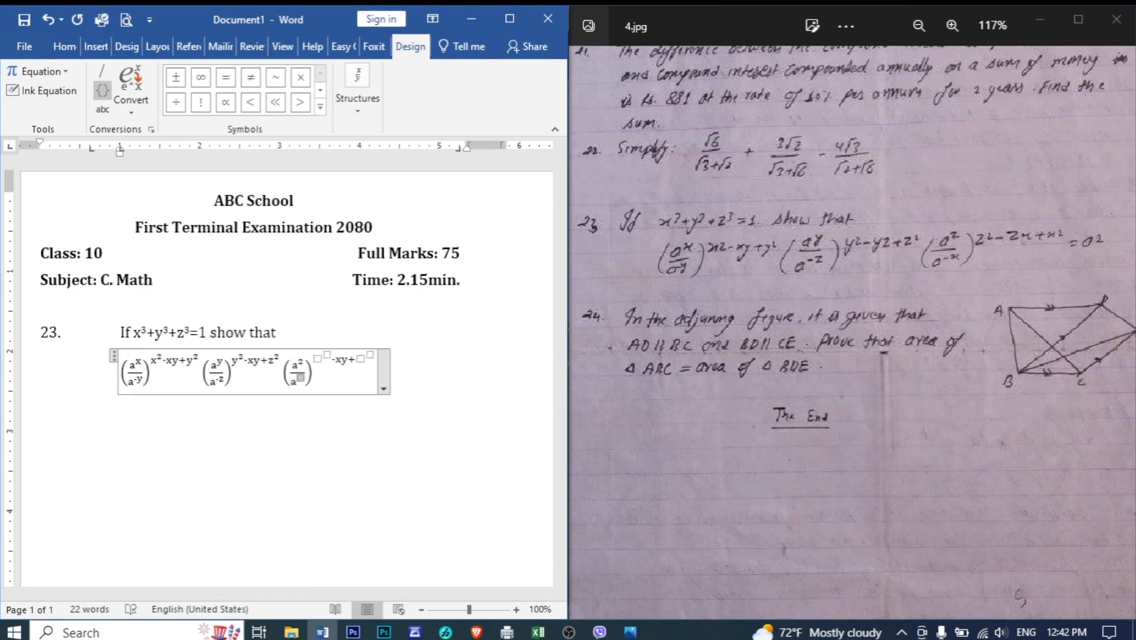
pyautogui.write('-x')
# Step: Fill the third factor's empty exponent boxes with z² before and x² after the existing "-xy+"
pyautogui.press('Right')
pyautogui.press('Right')
pyautogui.press('Right')
pyautogui.press('Right')
pyautogui.write('z')
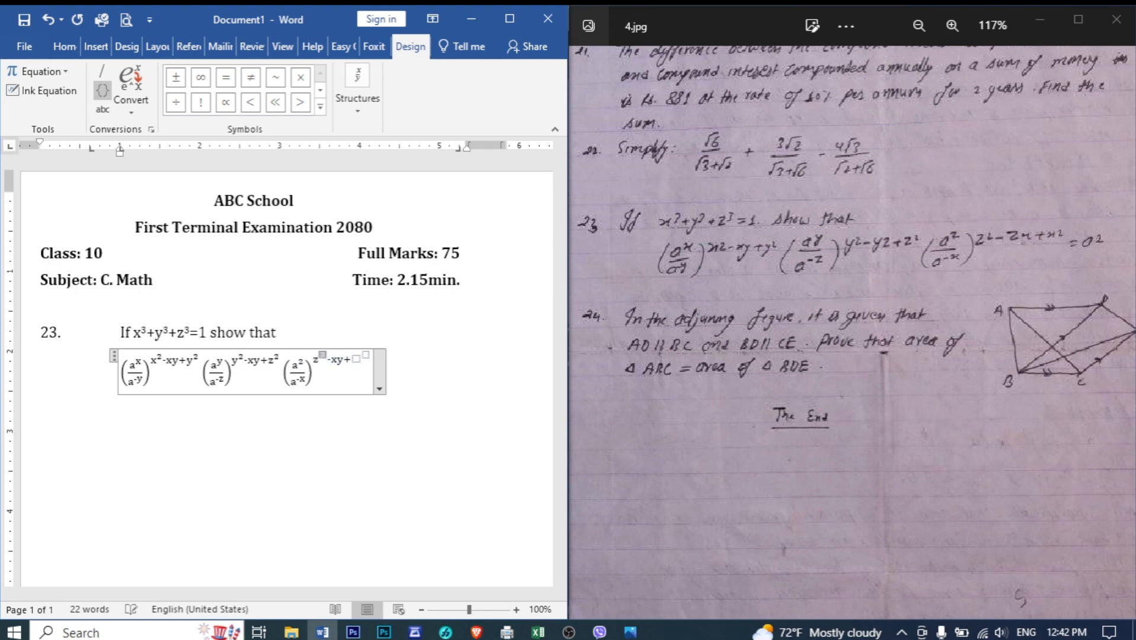
pyautogui.press('Right')
pyautogui.write('2')
pyautogui.press('Right')
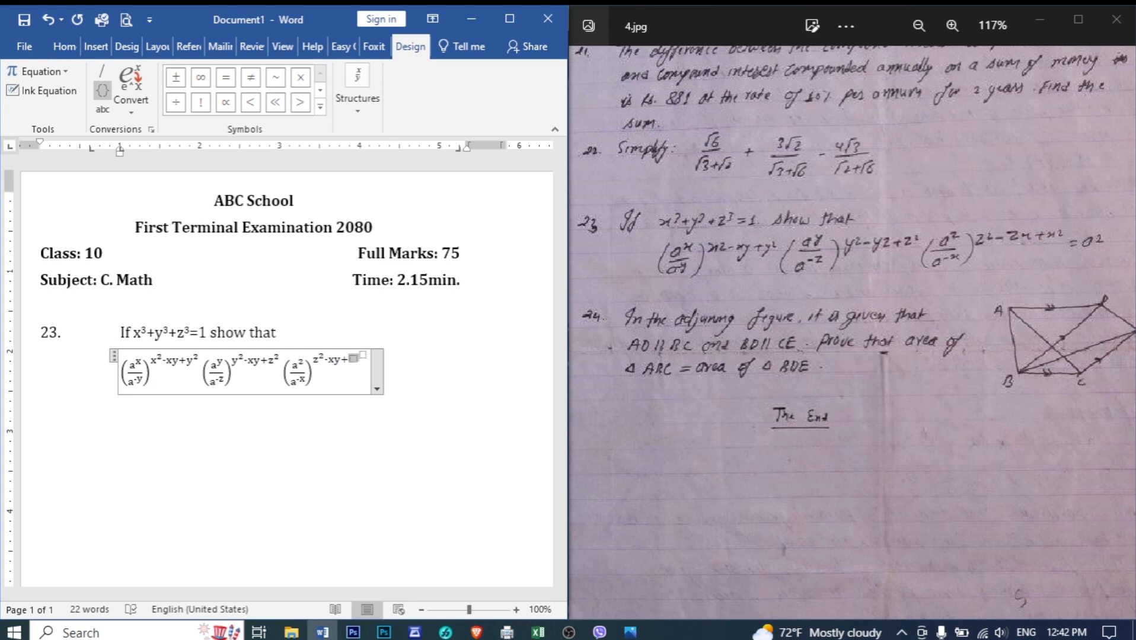
pyautogui.write('x^2')
pyautogui.press('Right')
pyautogui.press('Right')
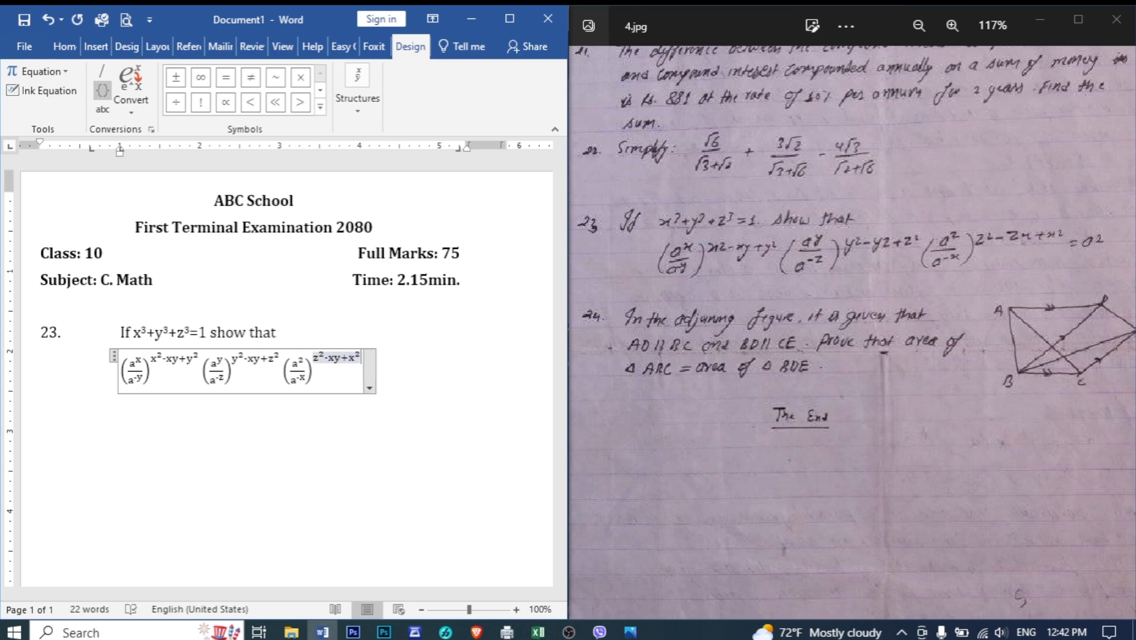
# Step: Complete question 23's equation with "= a²" after the third factor, using a superscript structure for the power
pyautogui.write('= a')
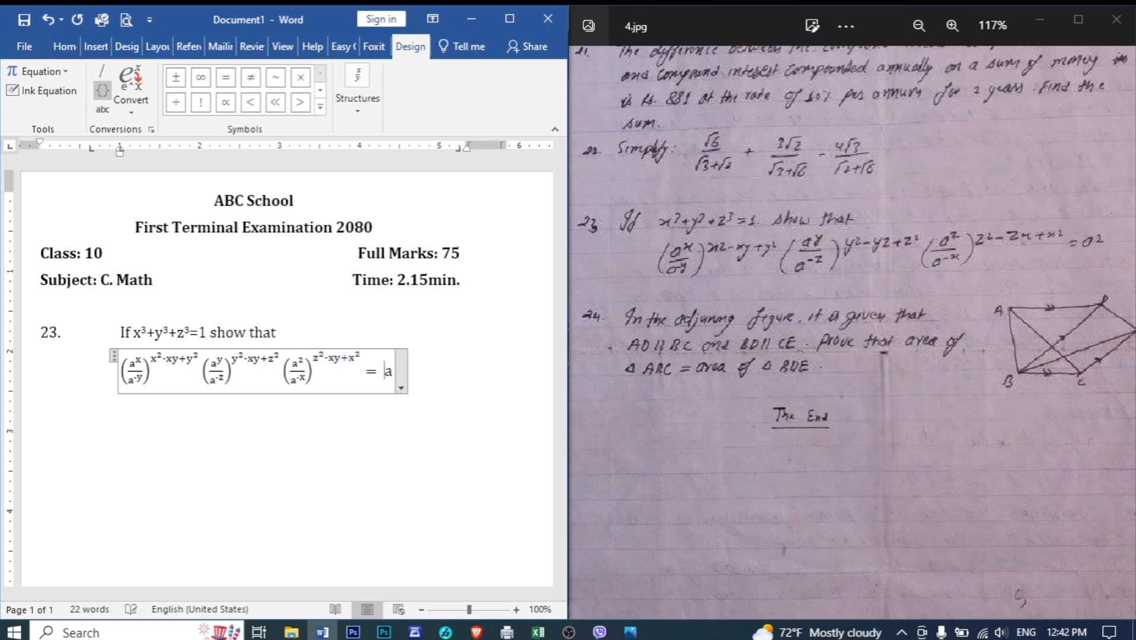
pyautogui.hotkey('shift', 'Left')
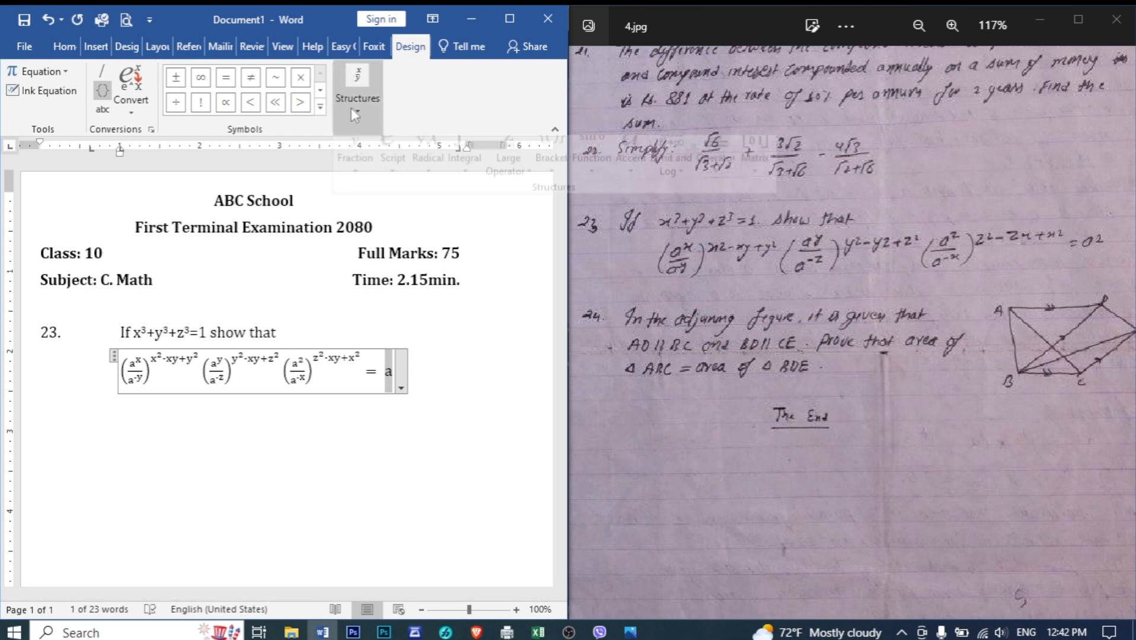
pyautogui.click(350, 108)
pyautogui.click(390, 168)
pyautogui.click(410, 261)
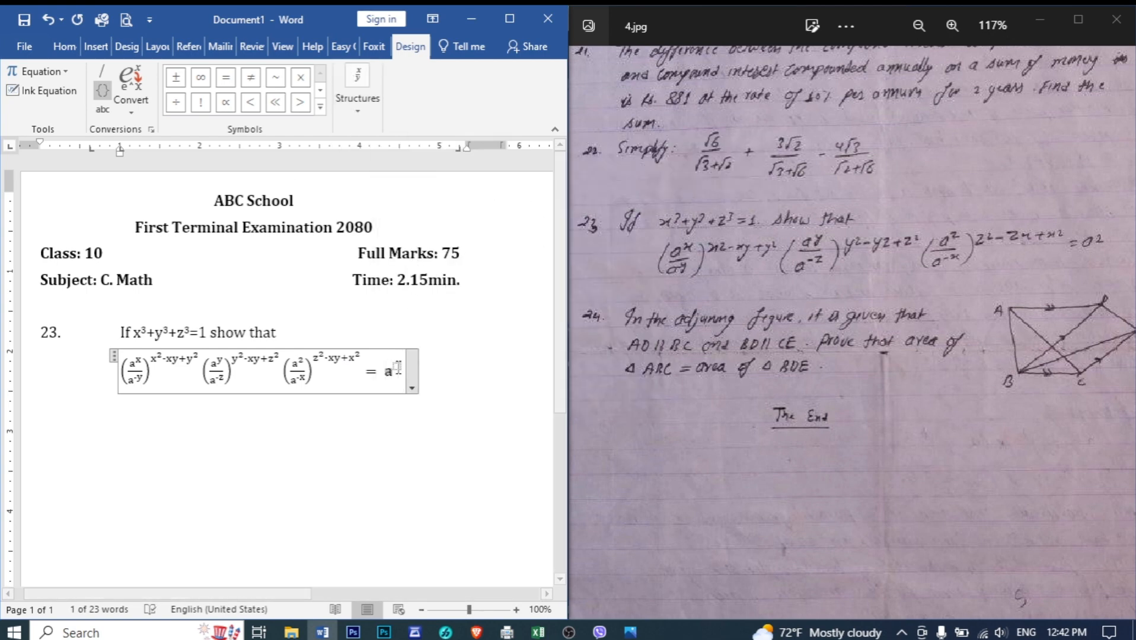
pyautogui.write('2')
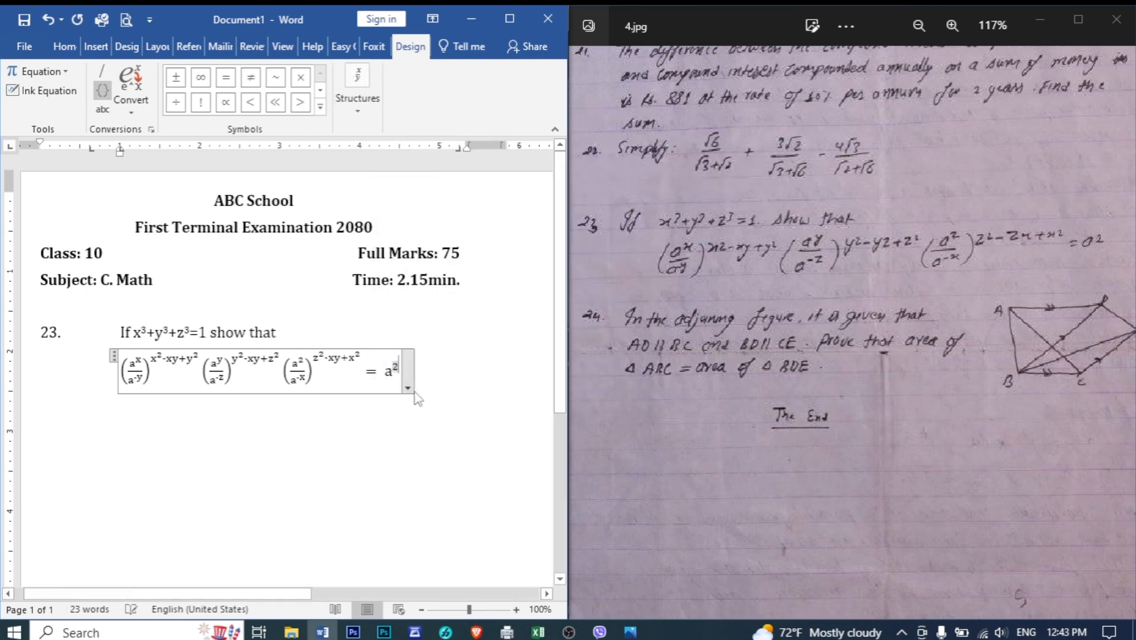
pyautogui.click(389, 394)
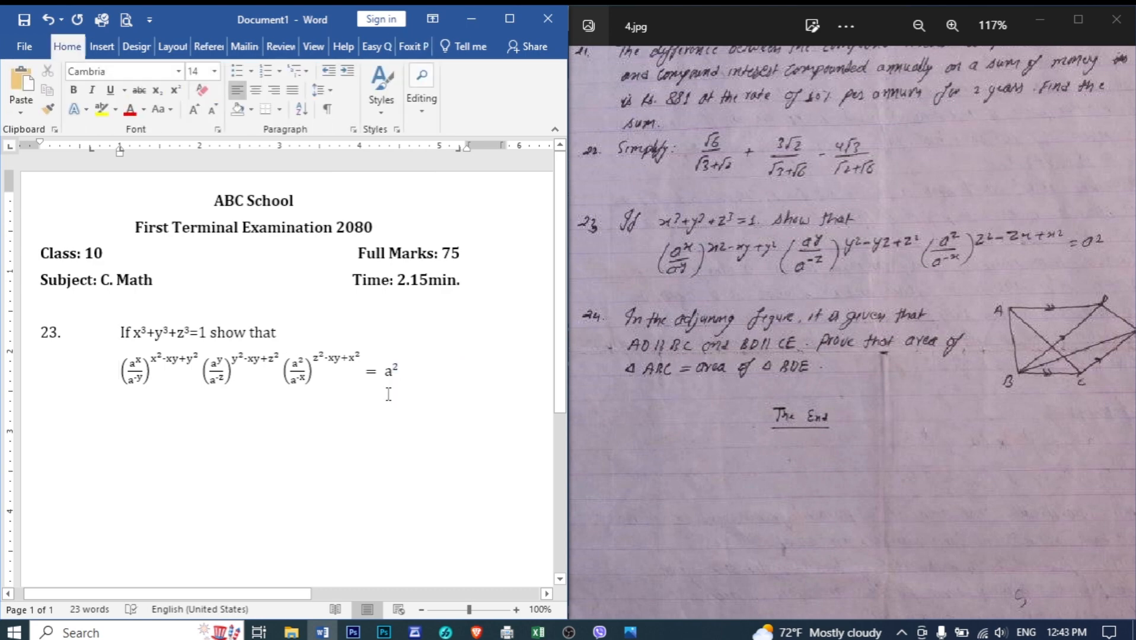
# Step: Enlarge the whole of question 23's equation to font size 15, keeping it on a single line
pyautogui.click(142, 371)
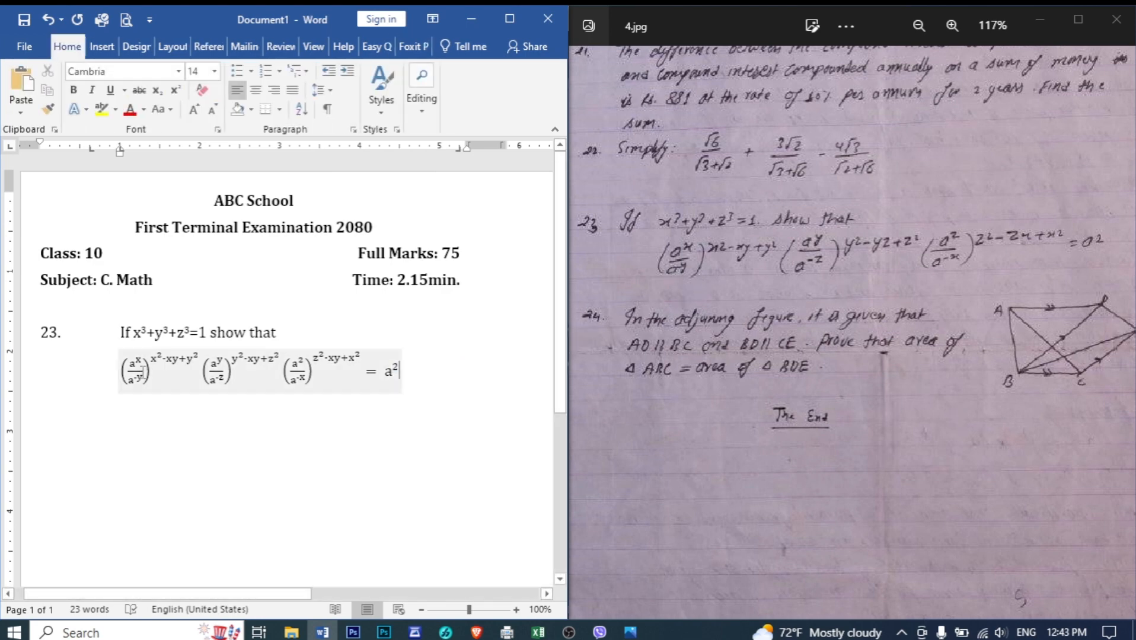
pyautogui.moveTo(124, 367); pyautogui.dragTo(390, 374)
pyautogui.hotkey('ctrl', ']')
pyautogui.hotkey('ctrl', ']')
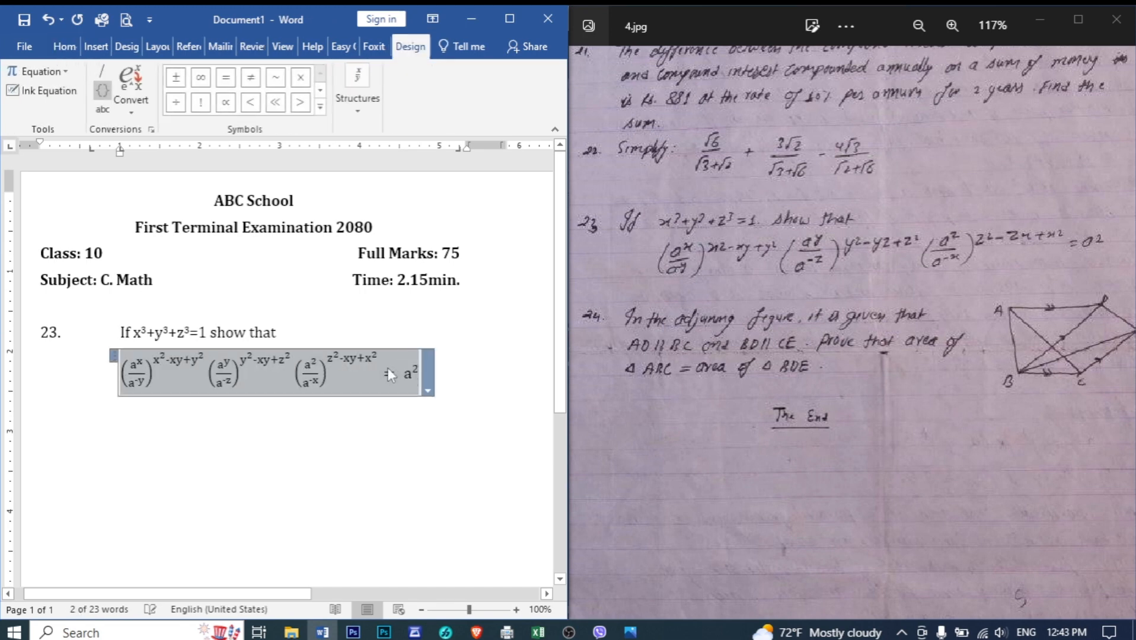
pyautogui.hotkey('ctrl', ']')
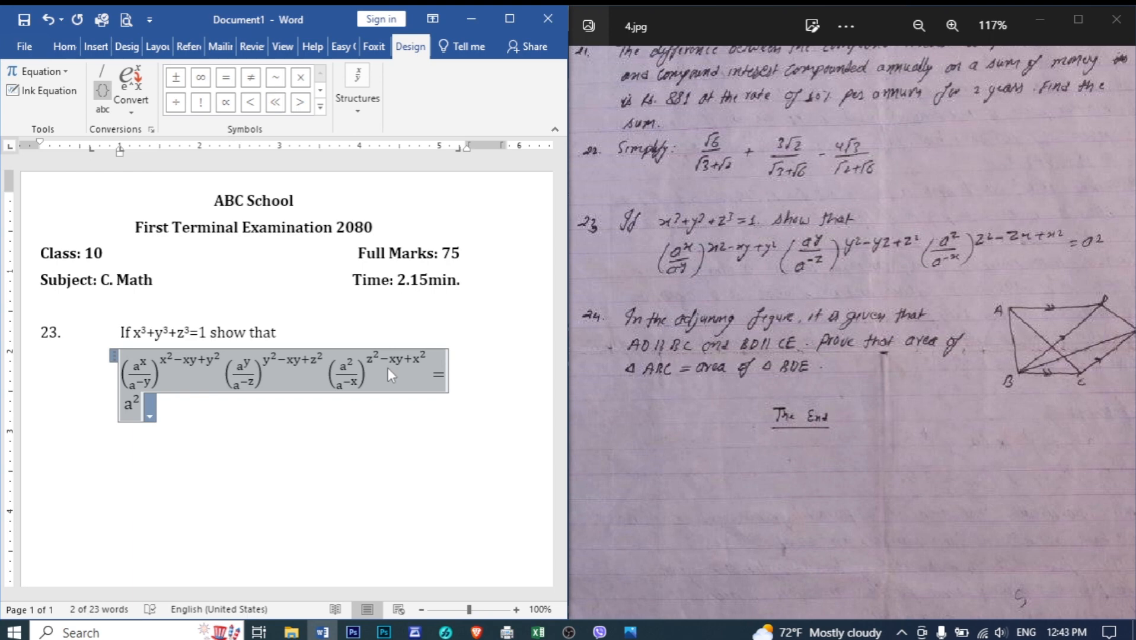
pyautogui.hotkey('ctrl', '[')
pyautogui.click(385, 425)
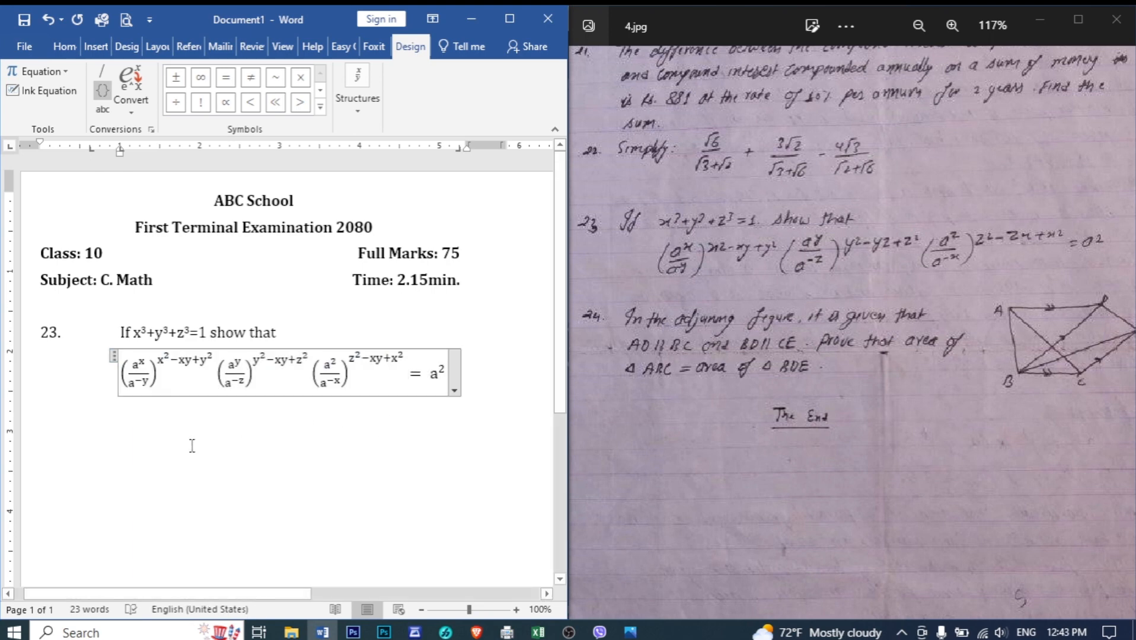
# Step: Start a new line after the equation and add question 22 above question 23 with the text "Simplify:"
pyautogui.click(75, 408)
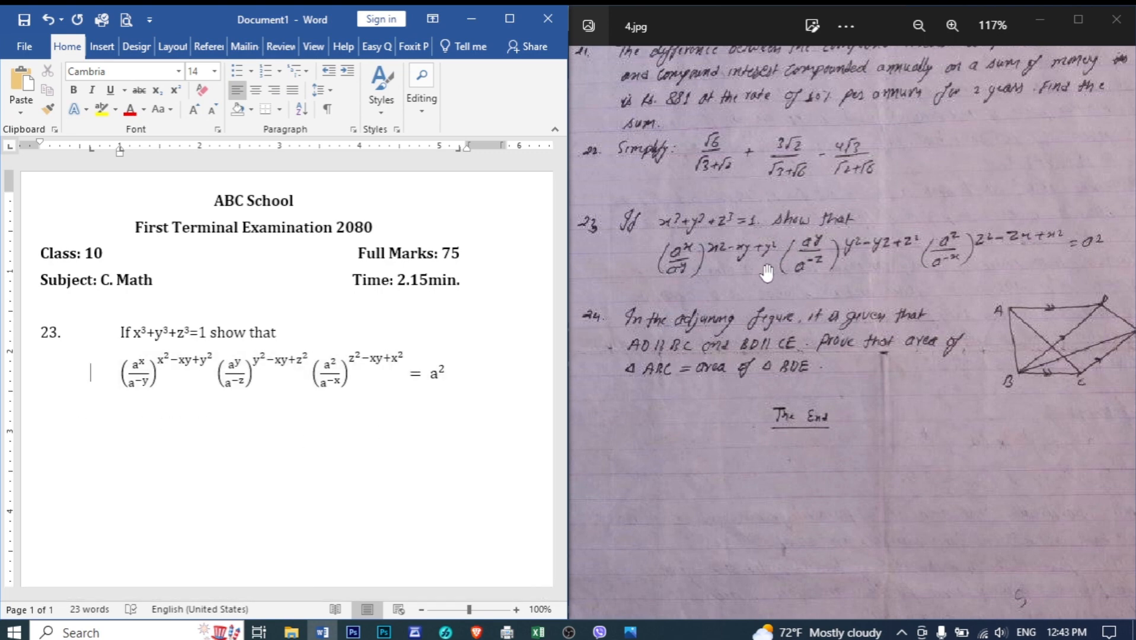
pyautogui.click(439, 375)
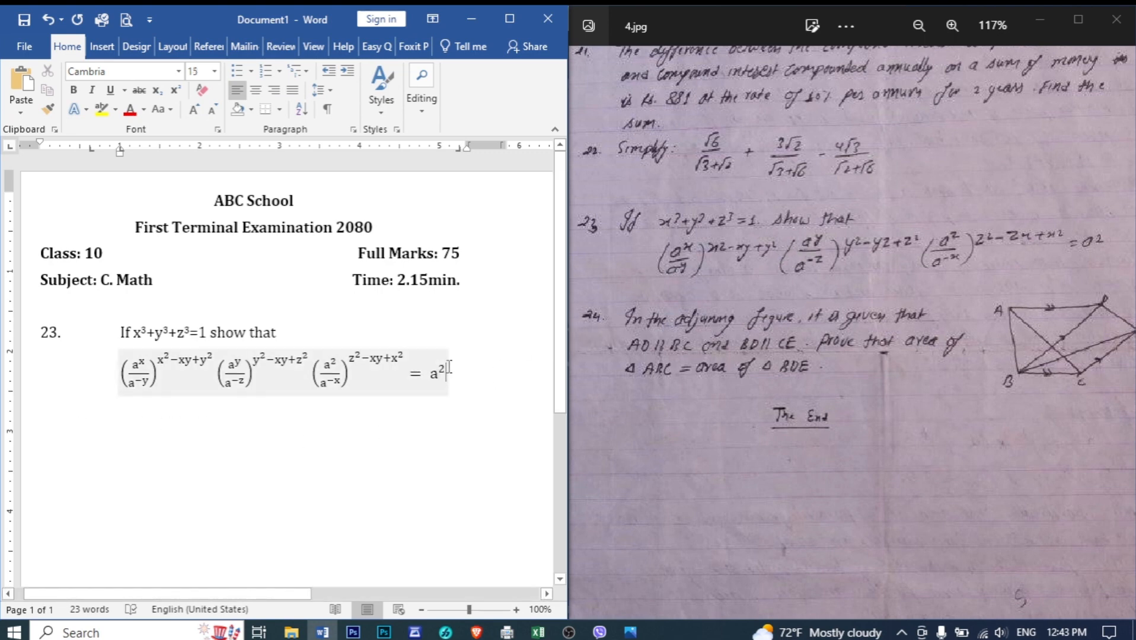
pyautogui.press('Return')
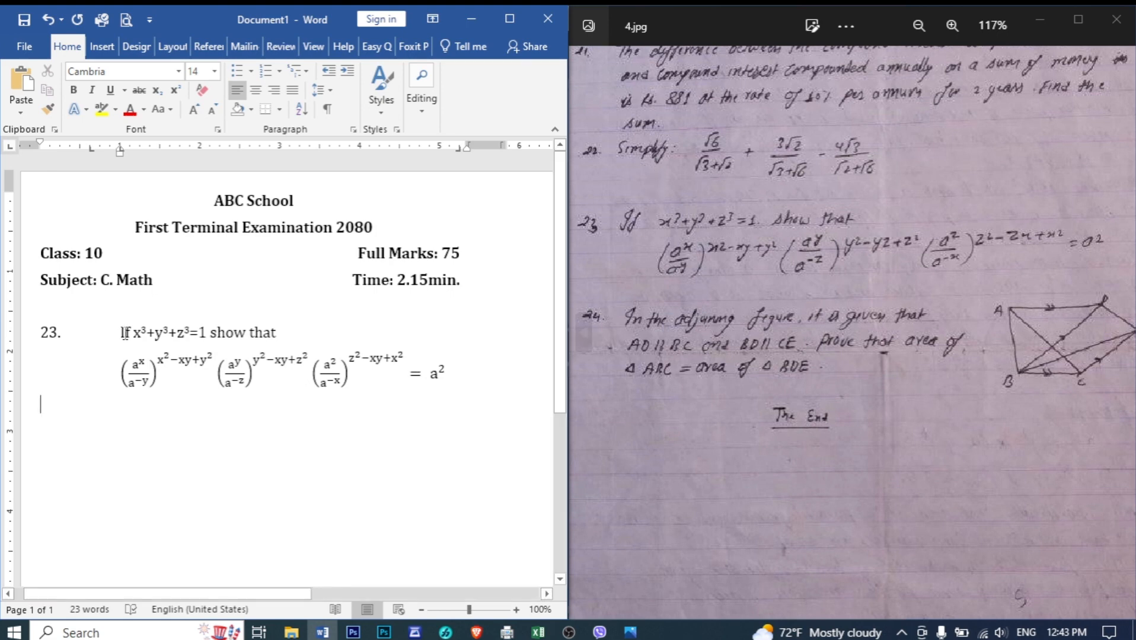
pyautogui.click(41, 332)
pyautogui.press('Return')
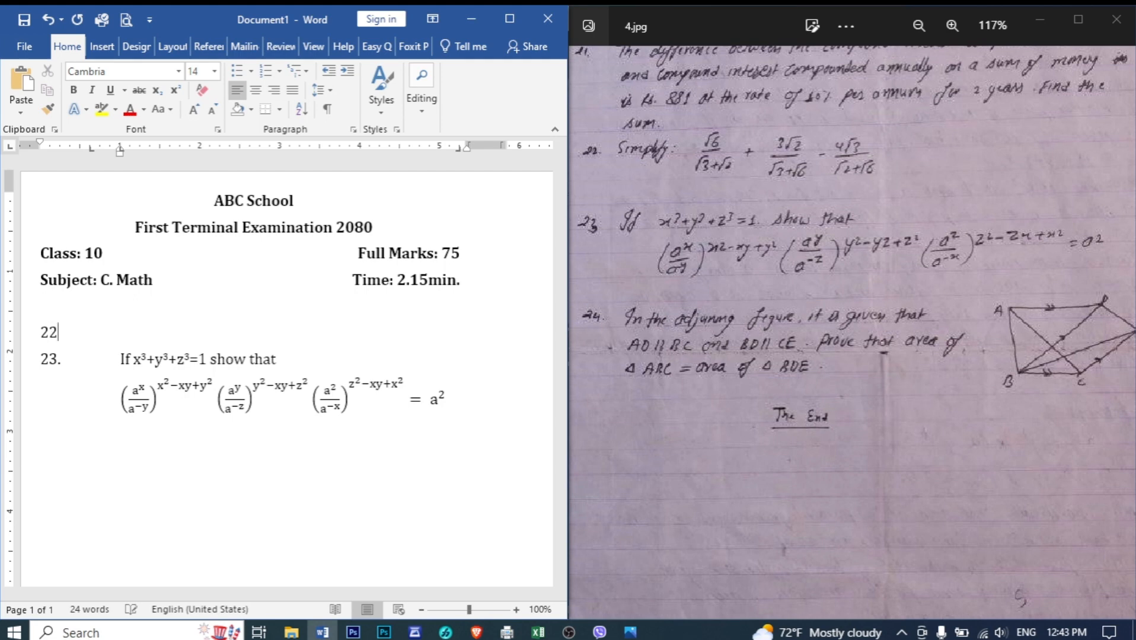
pyautogui.write('Simplify:')
# Step: Insert a new equation after "Simplify:" in question 22 and give it an empty stacked fraction
pyautogui.click(102, 46)
pyautogui.click(426, 118)
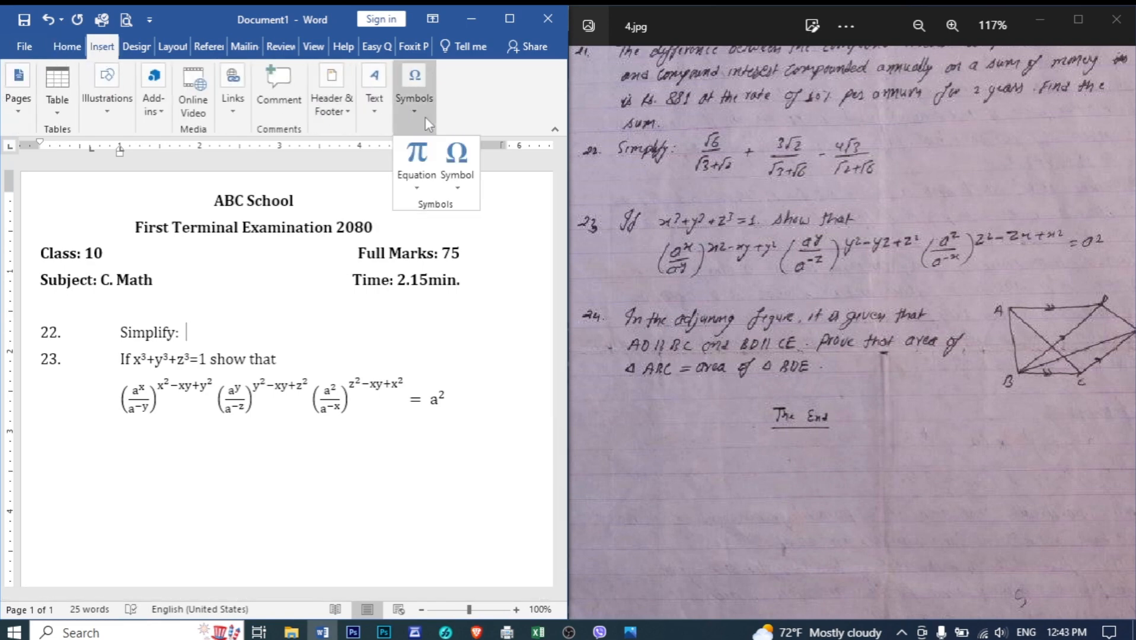
pyautogui.click(417, 153)
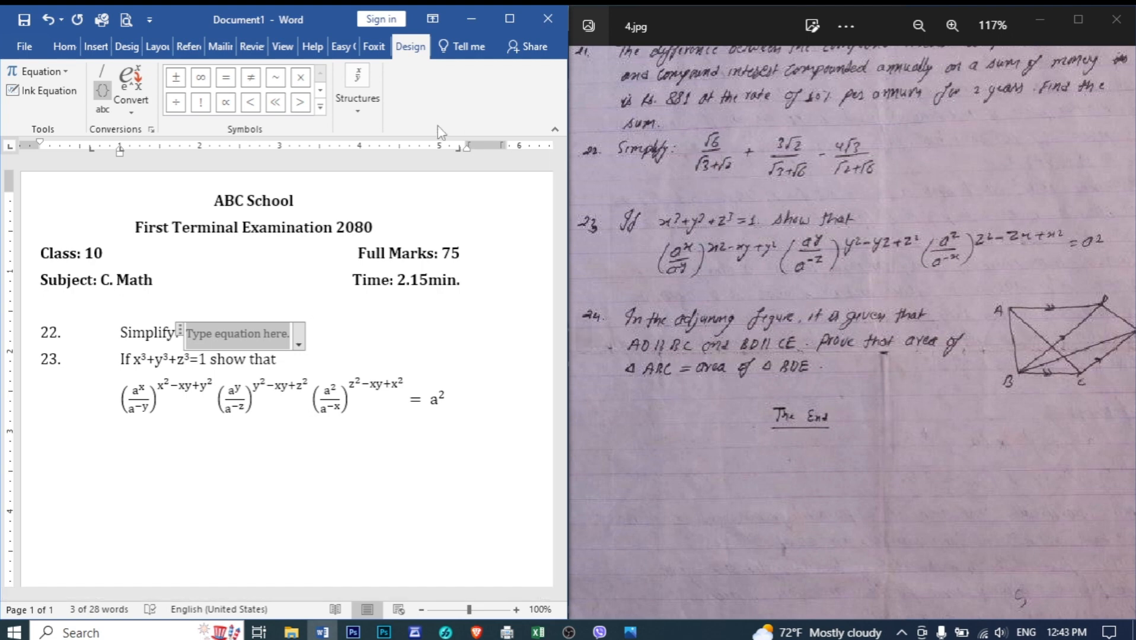
pyautogui.click(375, 107)
pyautogui.click(364, 166)
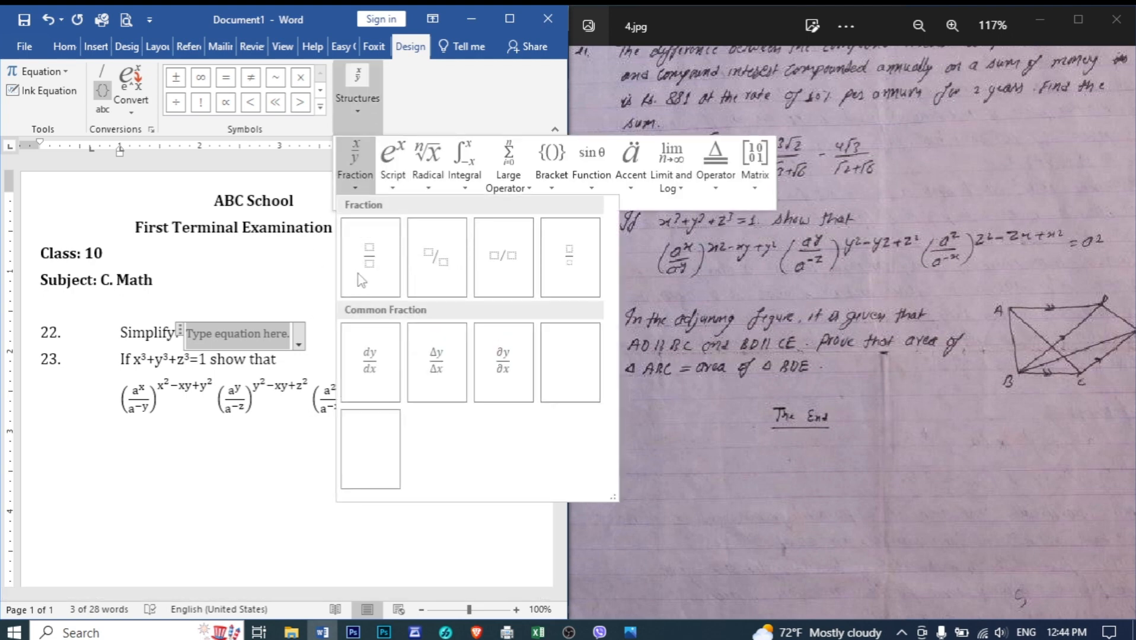
pyautogui.click(361, 279)
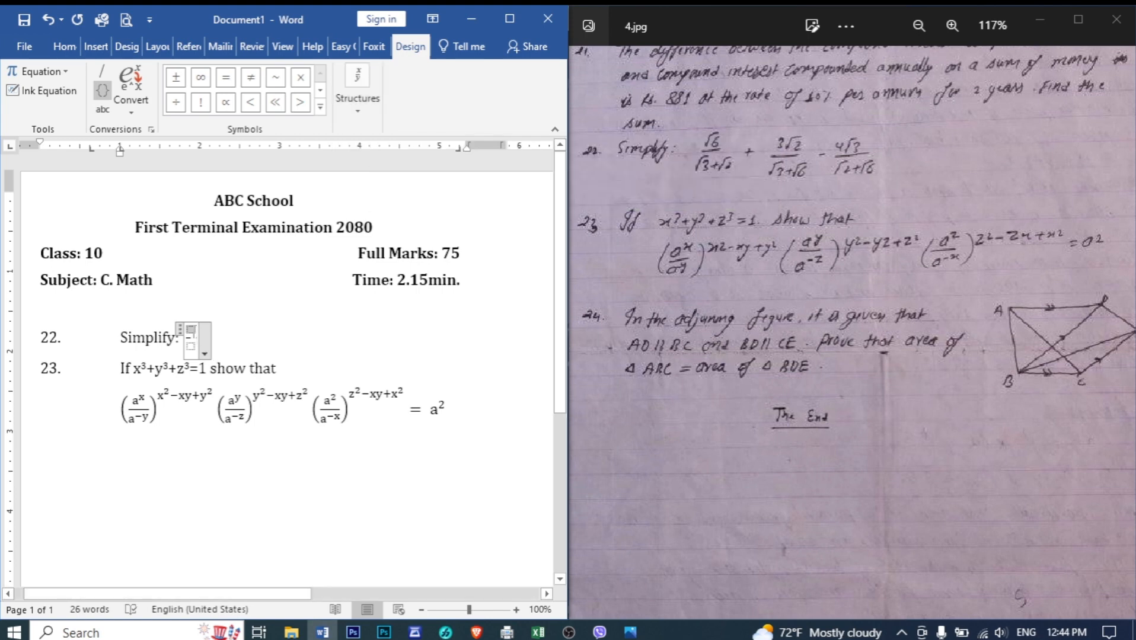
# Step: Put an empty square root in the numerator and another in the denominator of question 22's fraction
pyautogui.click(368, 108)
pyautogui.click(427, 160)
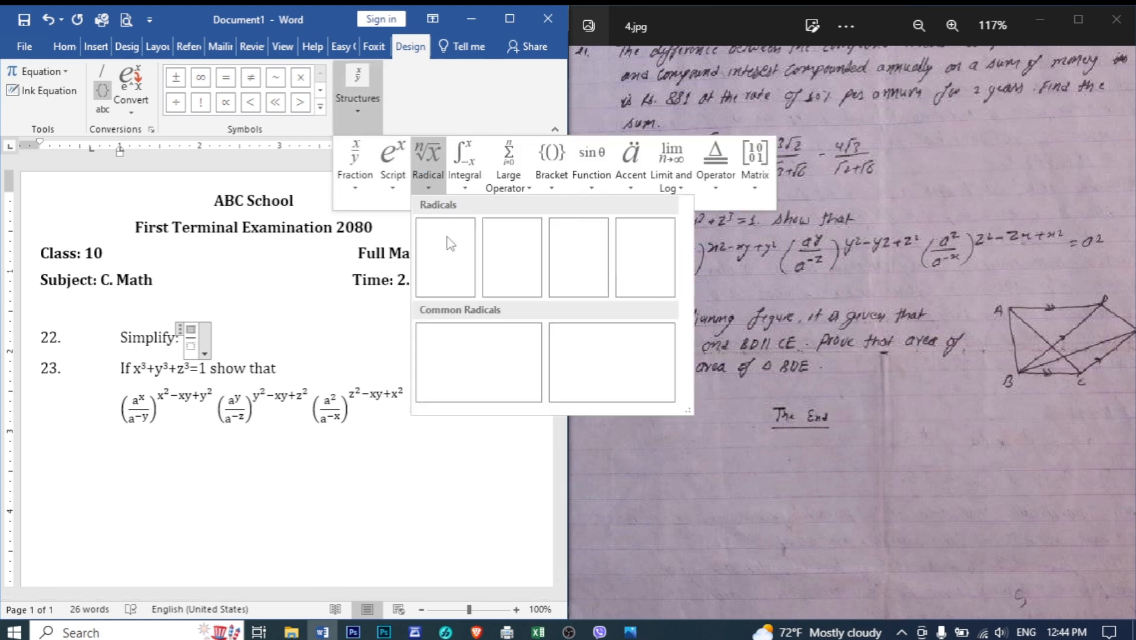
pyautogui.click(447, 252)
pyautogui.click(198, 352)
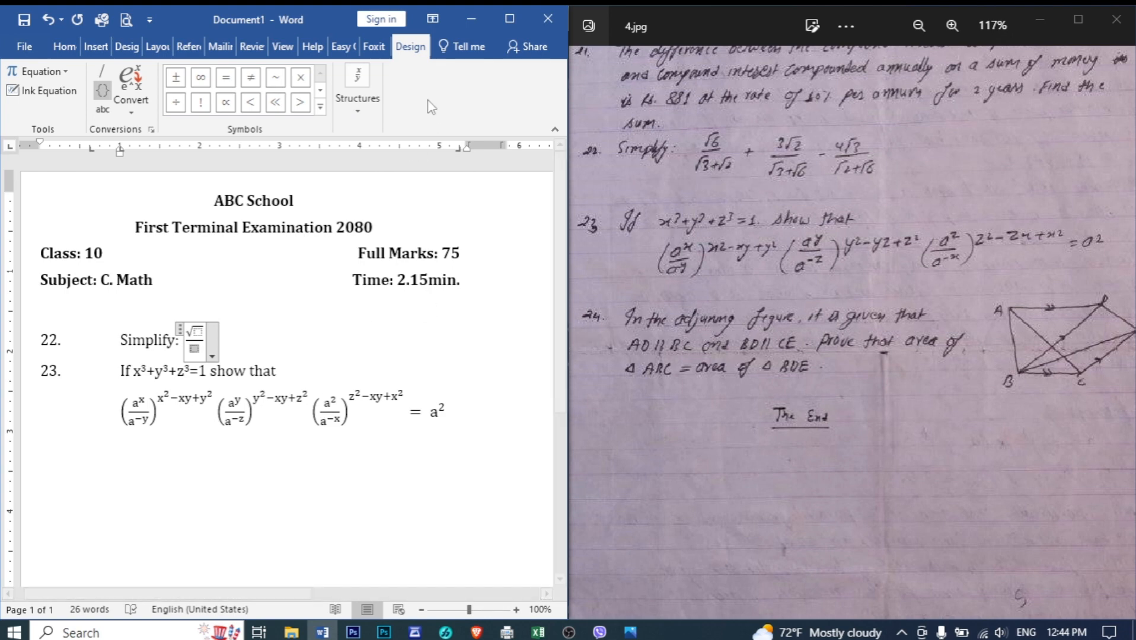
pyautogui.click(357, 89)
pyautogui.click(427, 160)
pyautogui.click(449, 251)
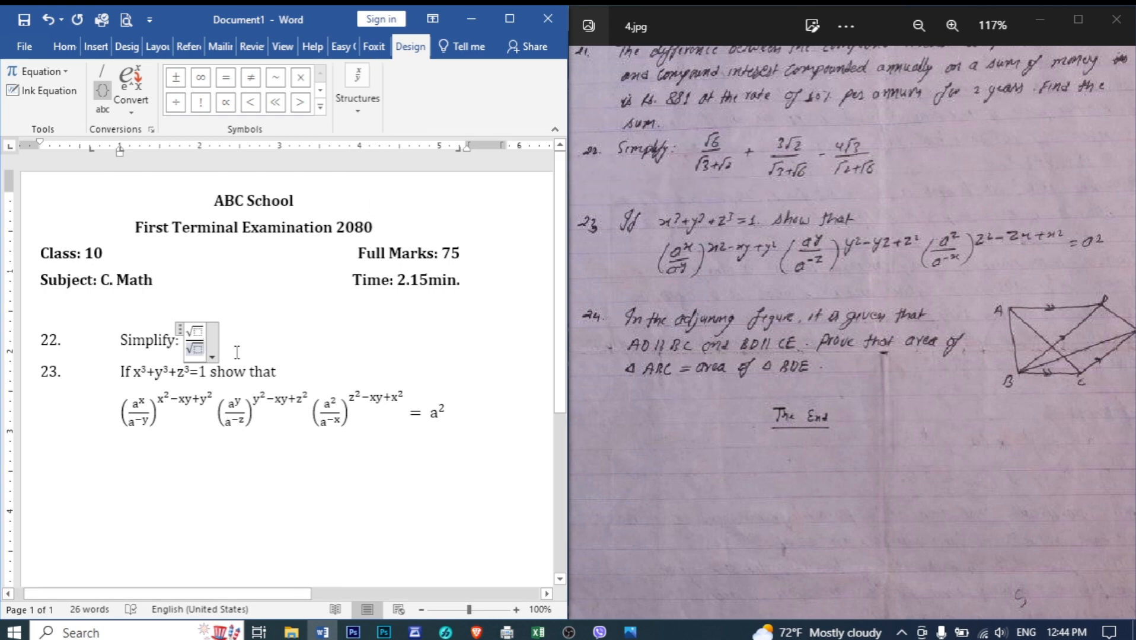
# Step: Extend the denominator of question 22's fraction with a plus sign and a second empty square root
pyautogui.press('Left')
pyautogui.write('+')
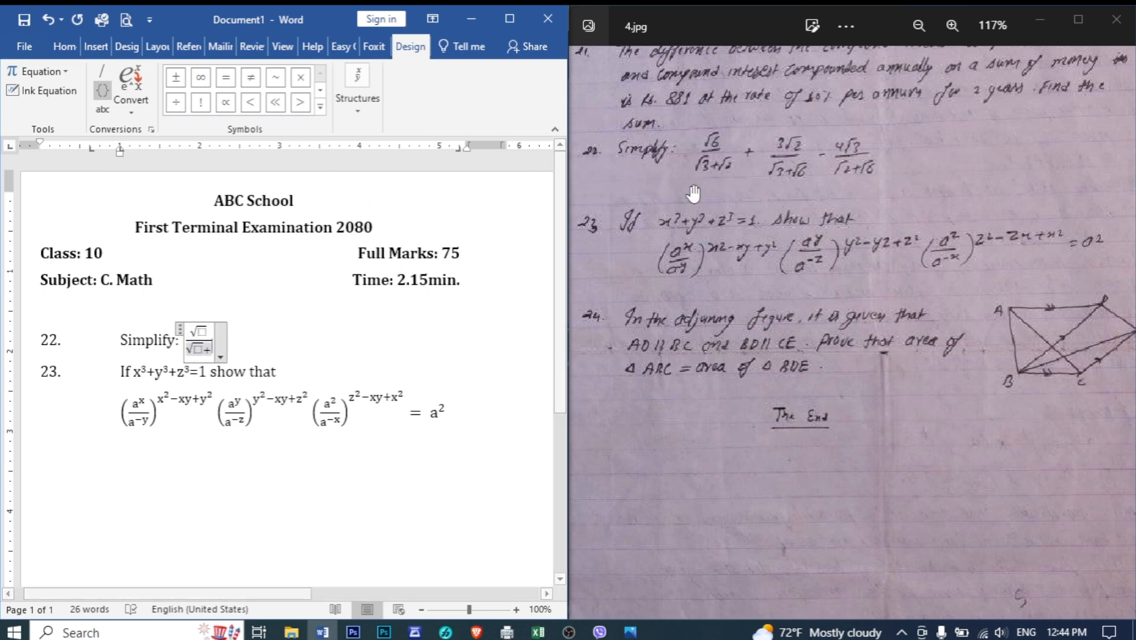
pyautogui.click(359, 98)
pyautogui.click(421, 163)
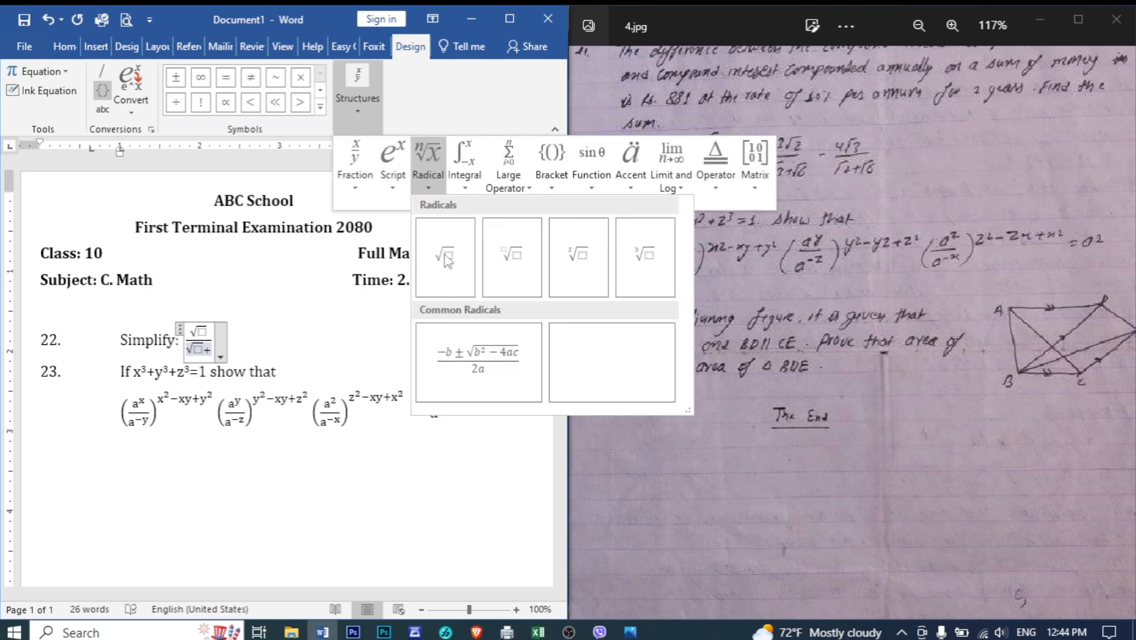
pyautogui.click(447, 260)
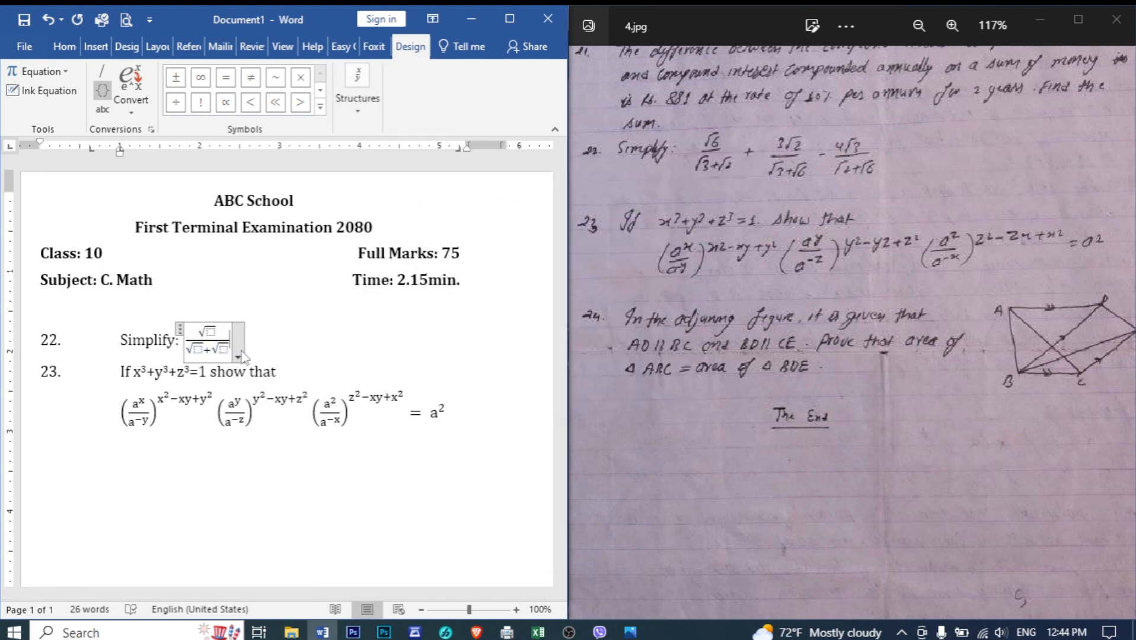
# Step: Continue question 22's equation with a plus sign and a second empty stacked fraction
pyautogui.write('+')
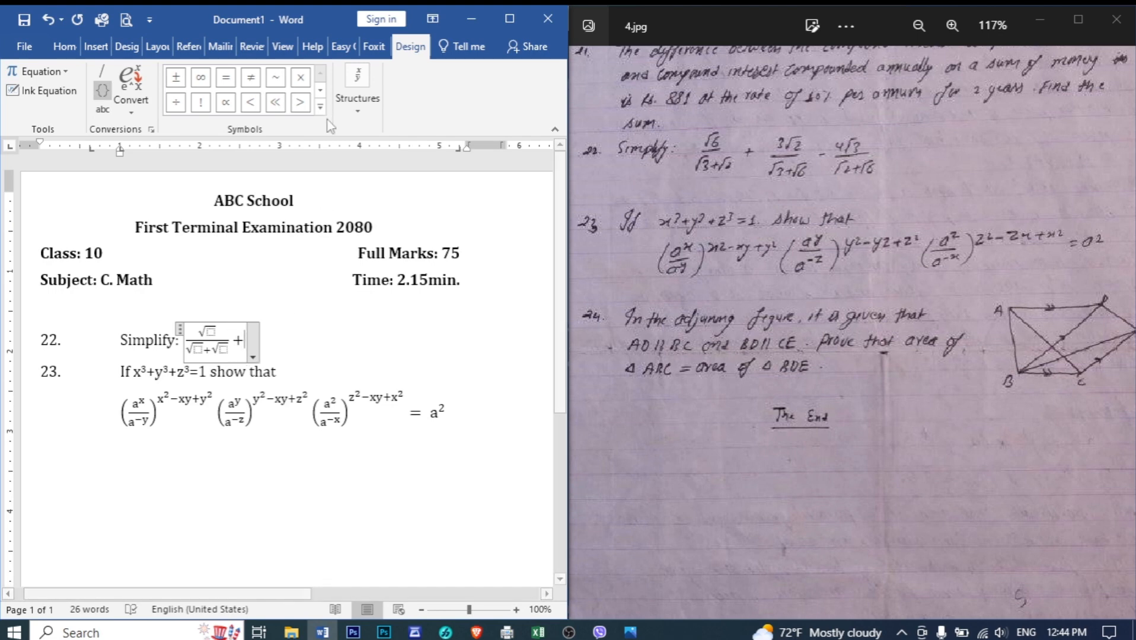
pyautogui.click(355, 110)
pyautogui.click(361, 177)
pyautogui.click(360, 240)
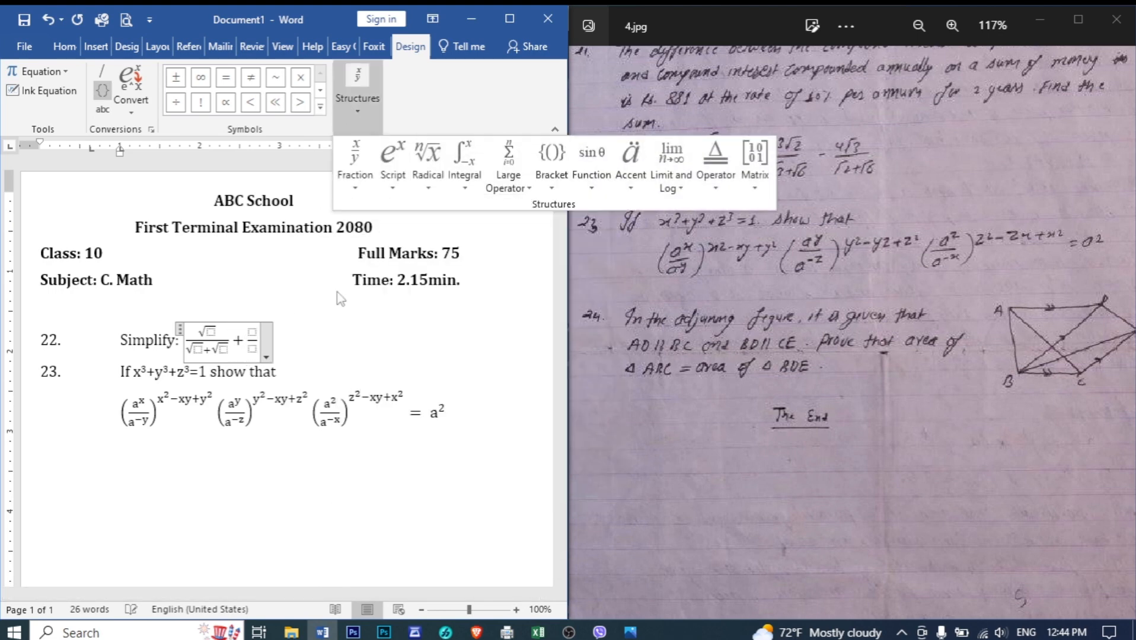
# Step: Fill the second fraction's numerator in question 22 with 3 followed by an empty square root
pyautogui.click(254, 332)
pyautogui.write('3')
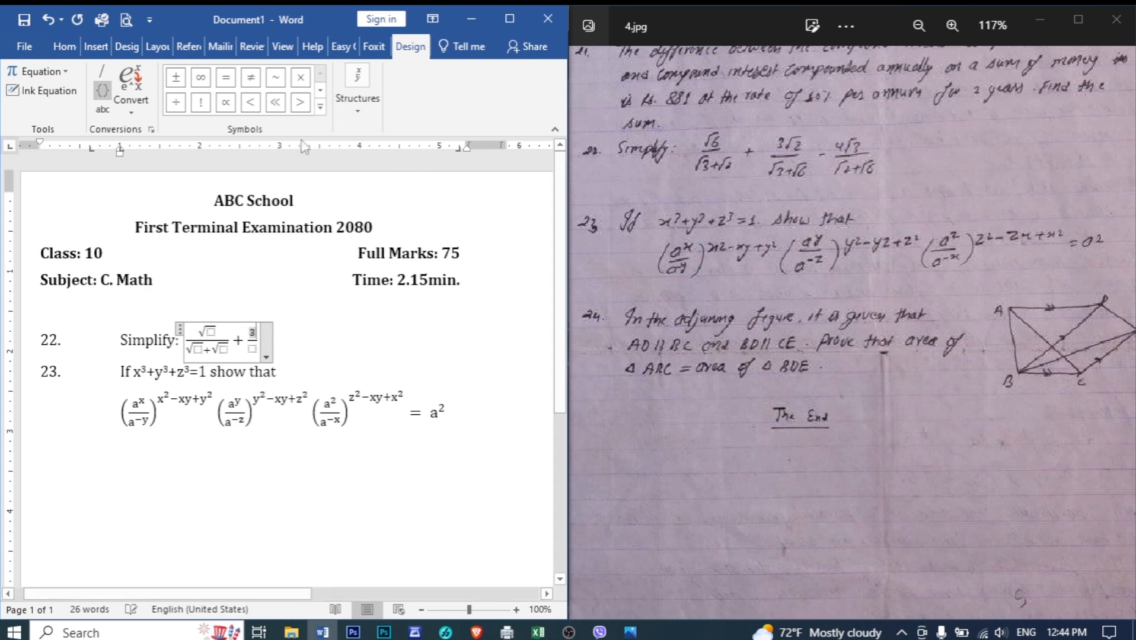
pyautogui.click(360, 98)
pyautogui.click(427, 166)
pyautogui.click(448, 256)
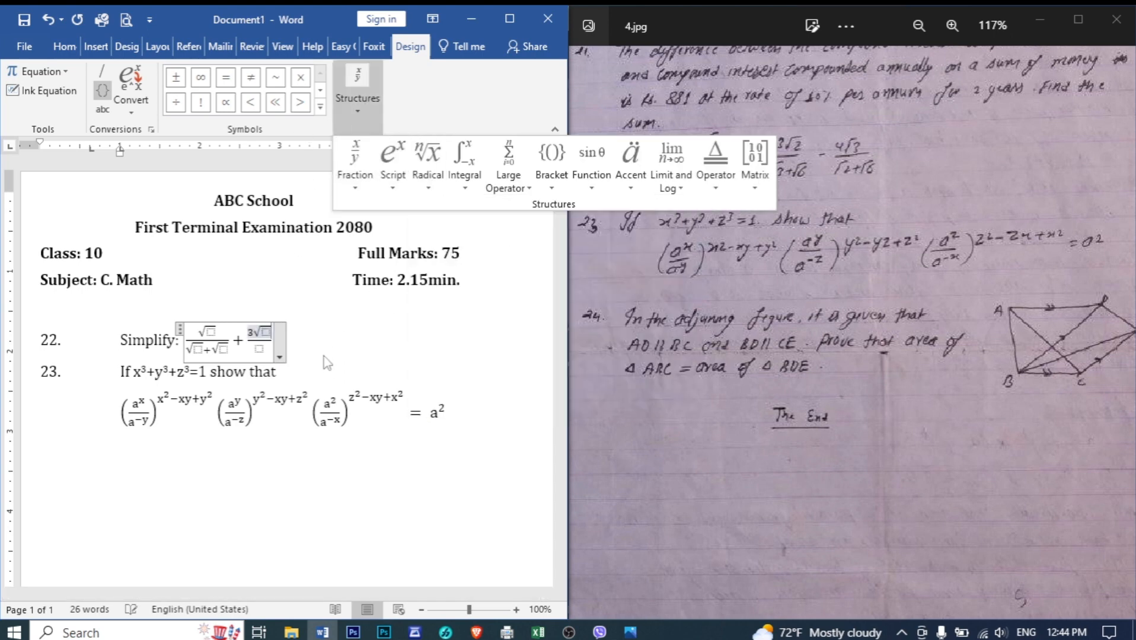
# Step: Put two empty square roots joined by a plus sign in the second fraction's denominator
pyautogui.click(259, 350)
pyautogui.click(357, 95)
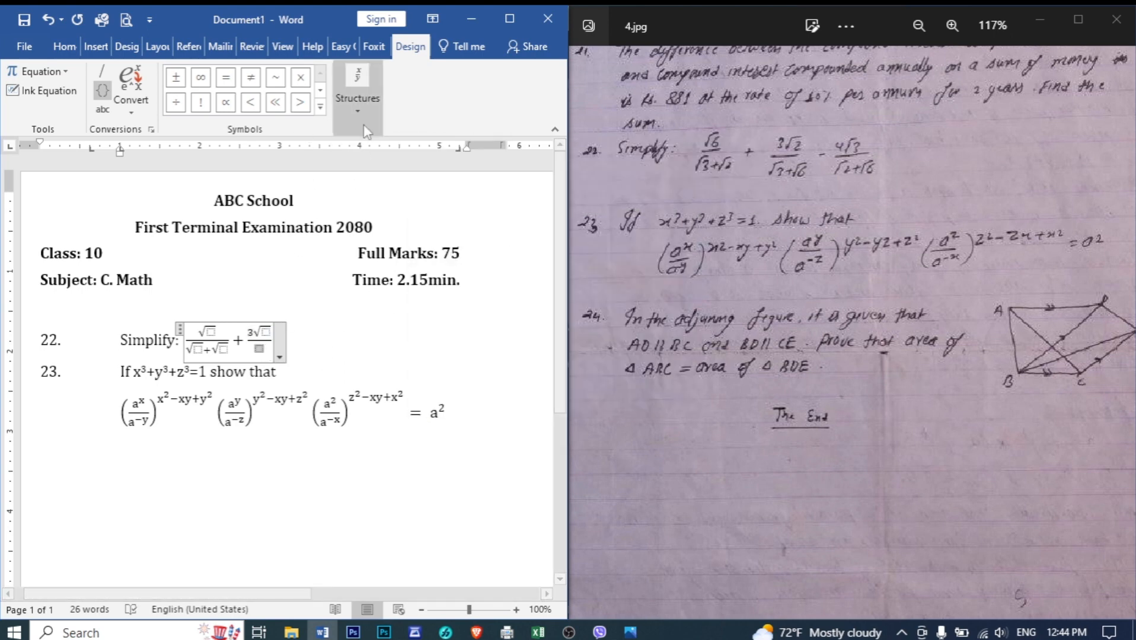
pyautogui.click(427, 169)
pyautogui.click(447, 257)
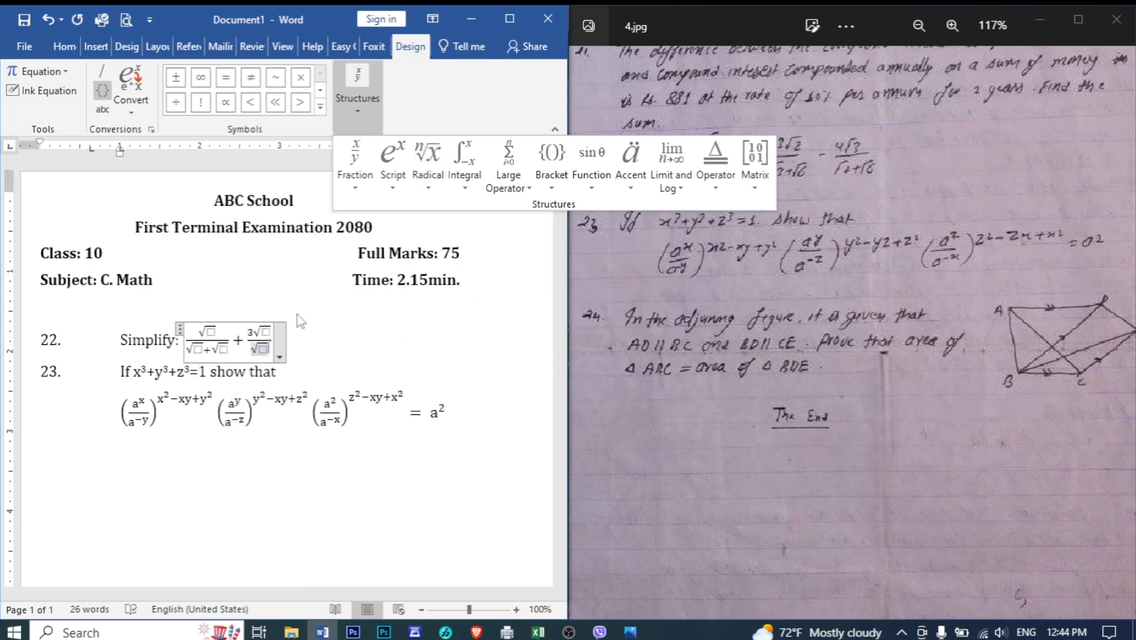
pyautogui.click(269, 356)
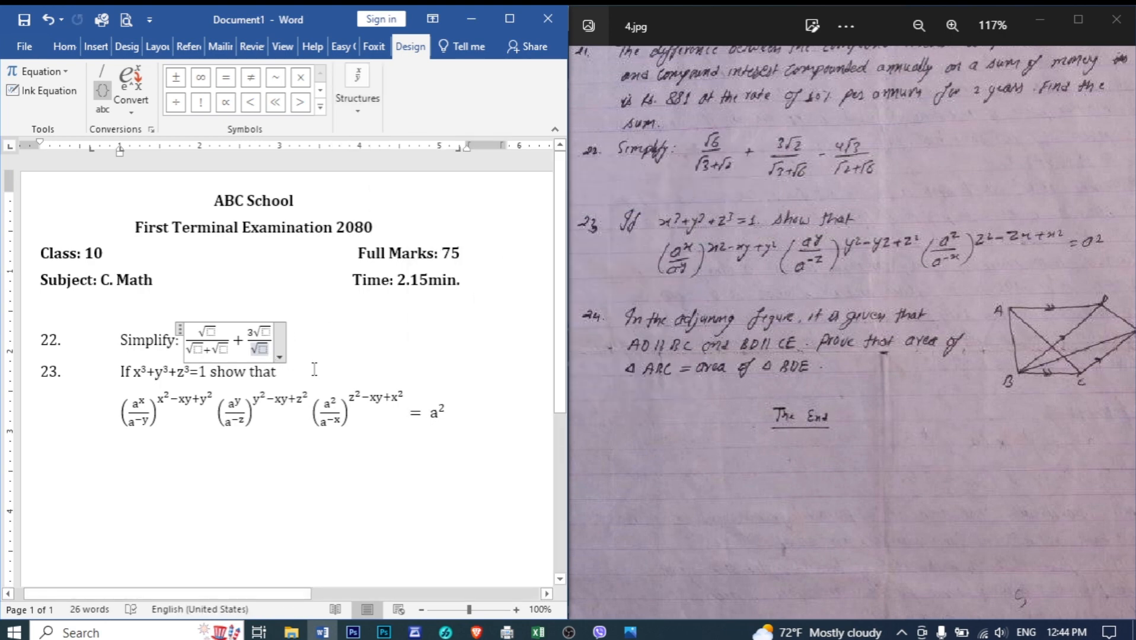
pyautogui.write('+')
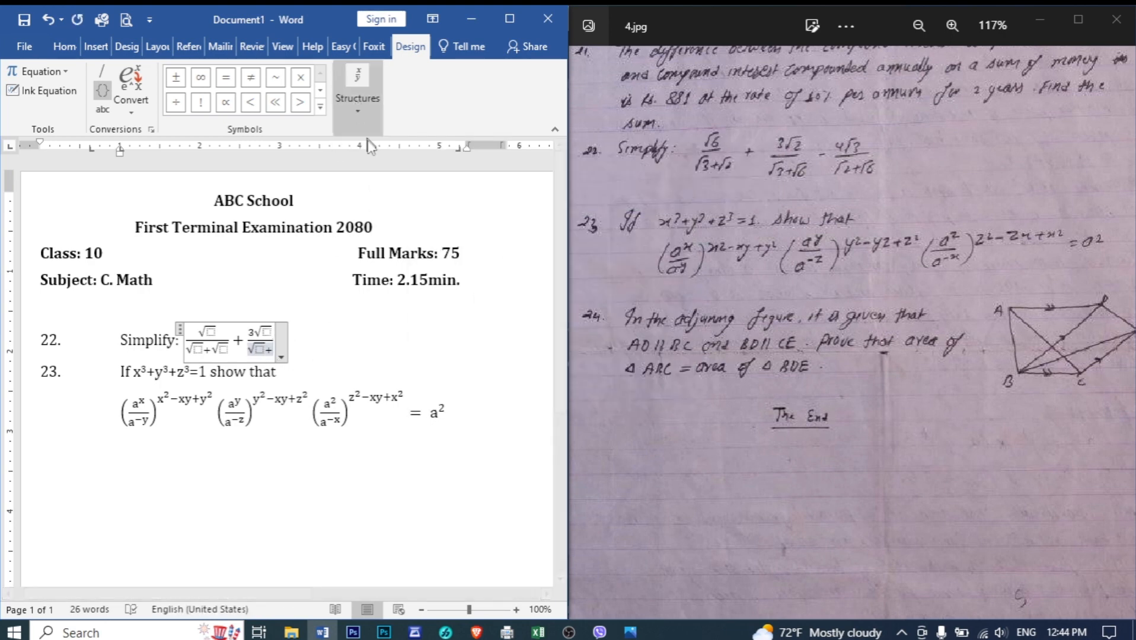
pyautogui.click(358, 95)
pyautogui.click(424, 178)
pyautogui.click(442, 240)
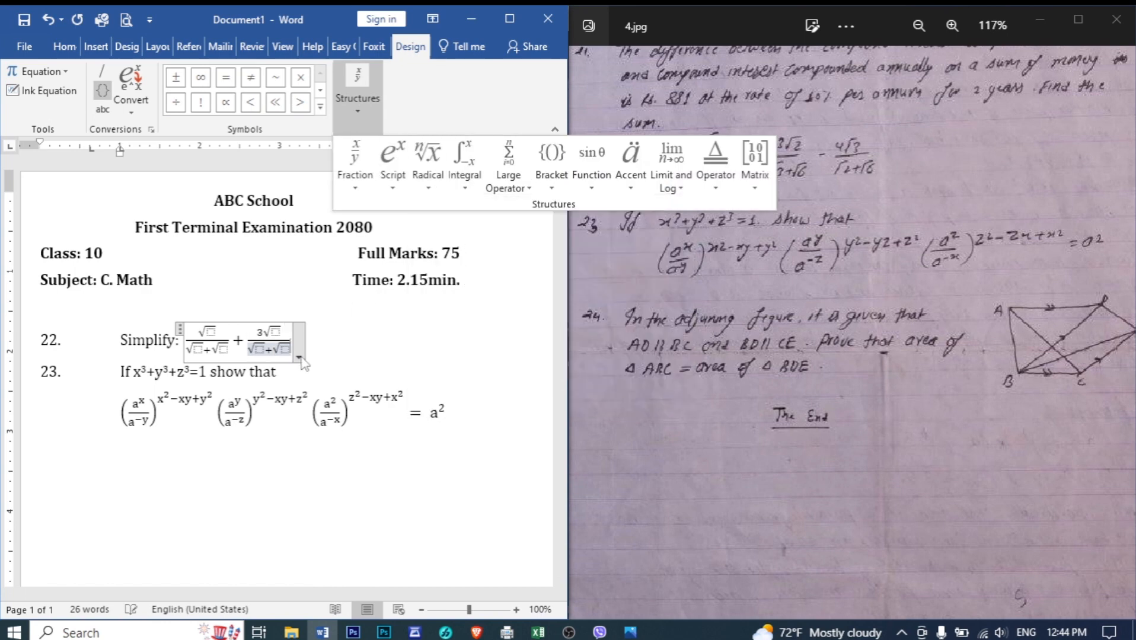
# Step: Add a minus sign and a third empty stacked fraction after the second fraction in question 22
pyautogui.click(314, 354)
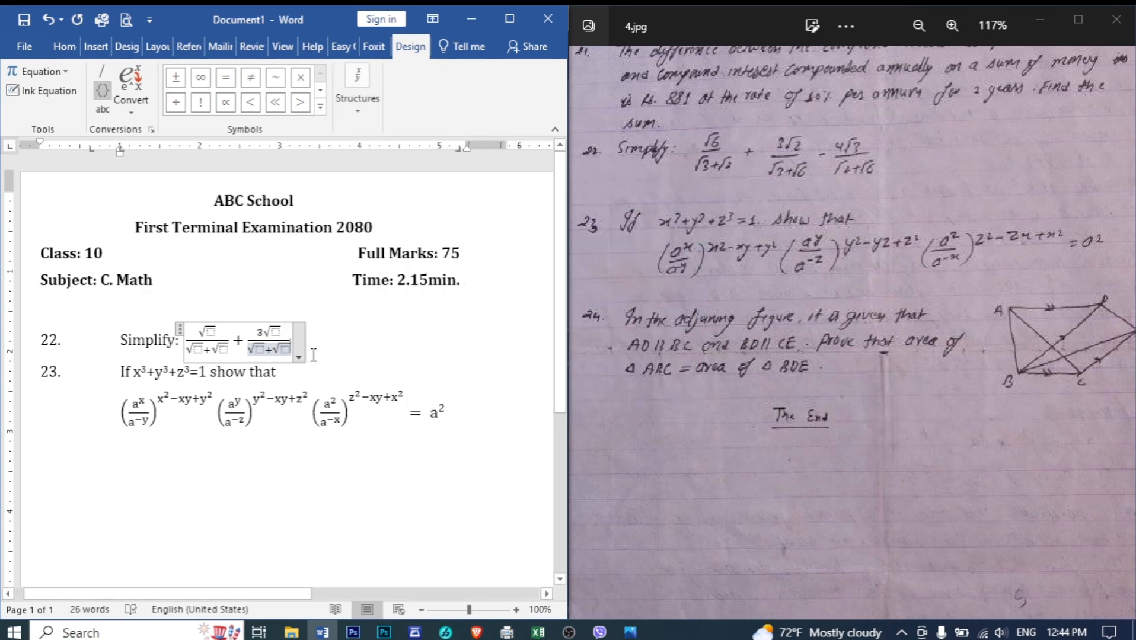
pyautogui.write('-')
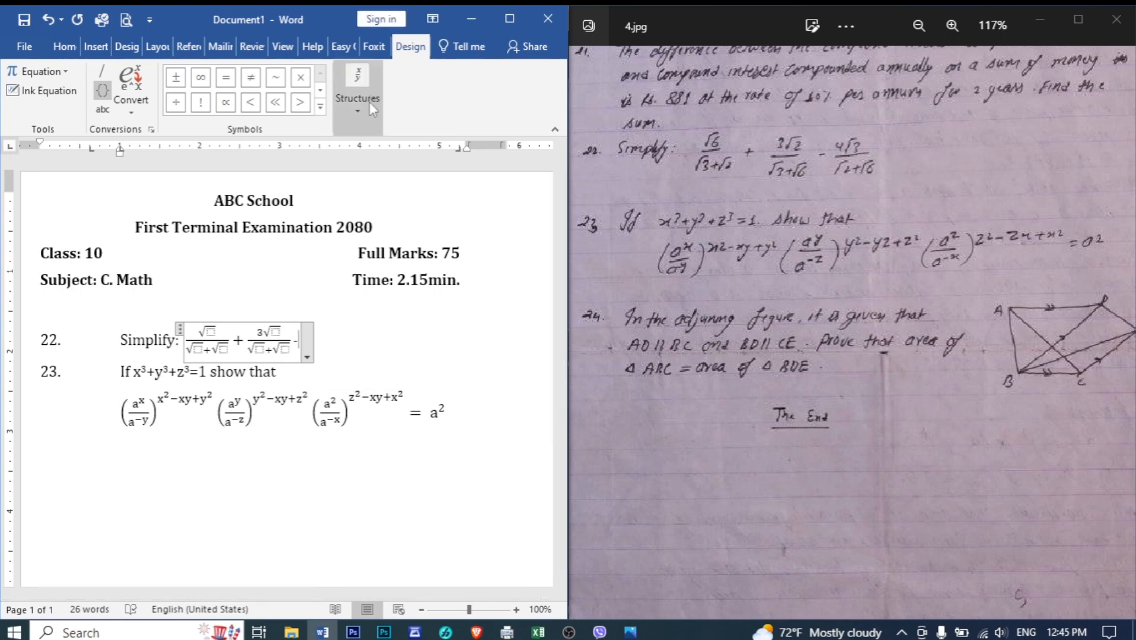
pyautogui.click(370, 105)
pyautogui.click(357, 175)
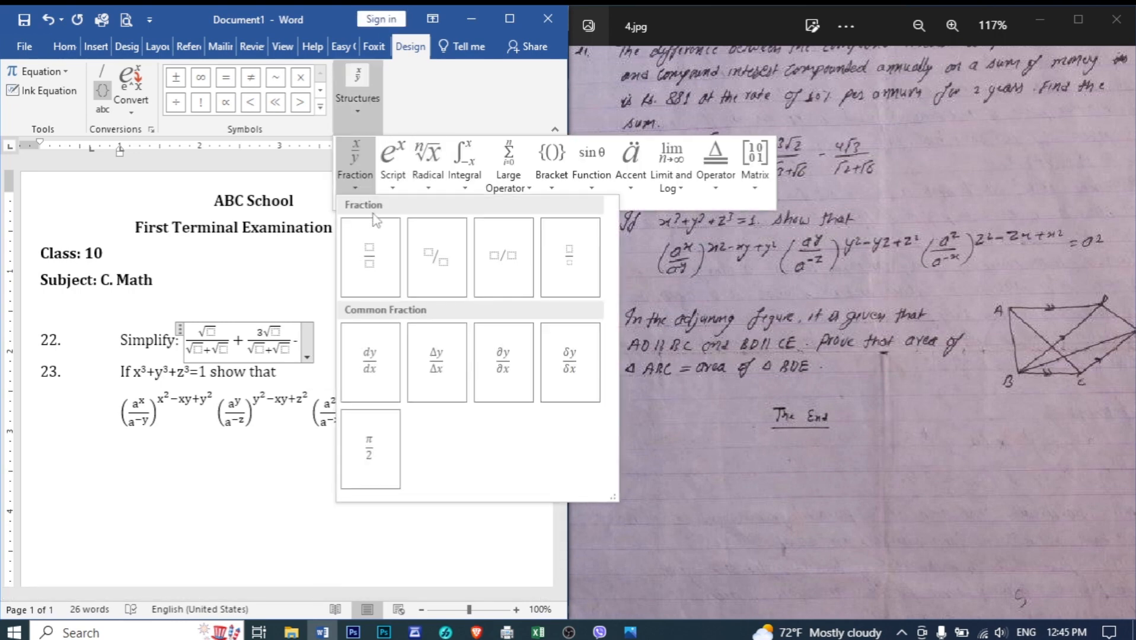
pyautogui.click(375, 222)
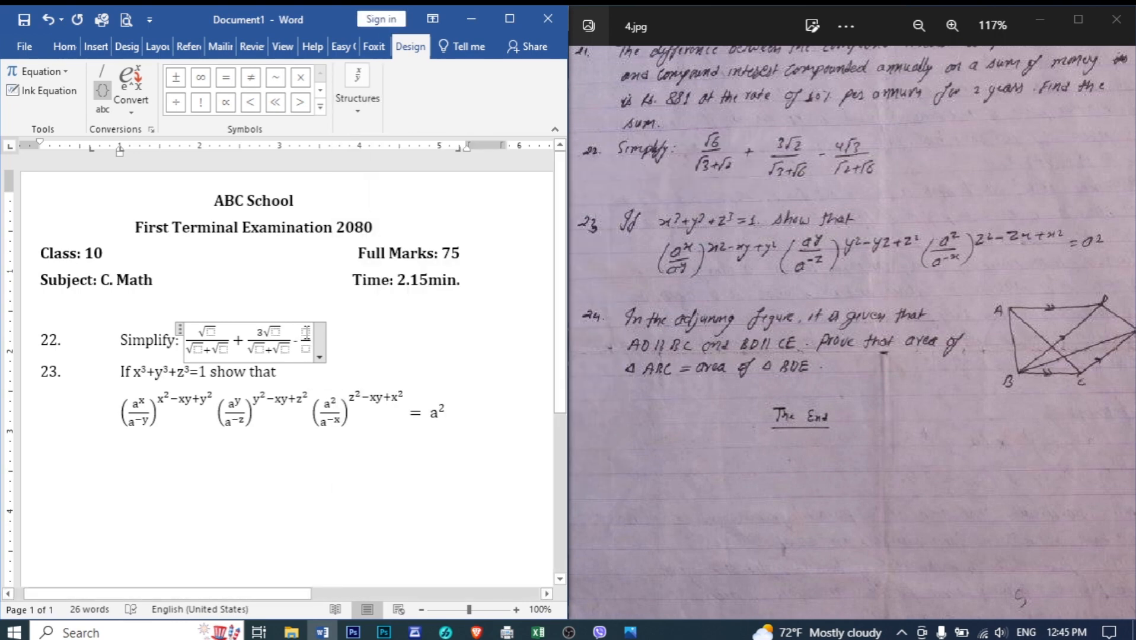
# Step: Fill the third fraction's numerator with 4 followed by an empty square root
pyautogui.click(359, 110)
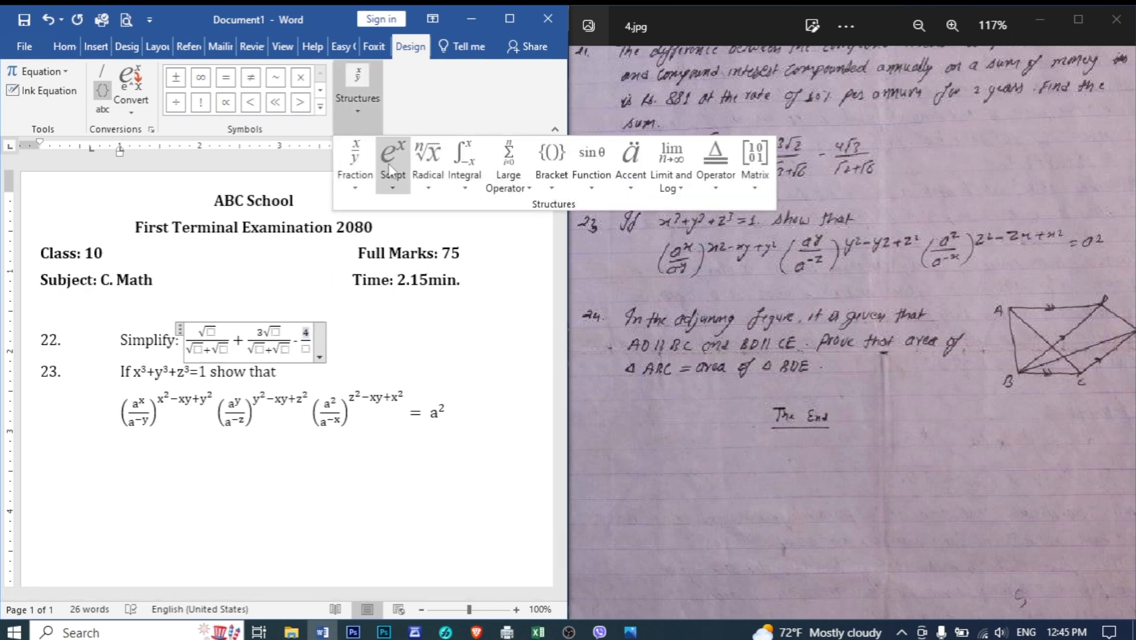
pyautogui.click(427, 169)
pyautogui.click(445, 257)
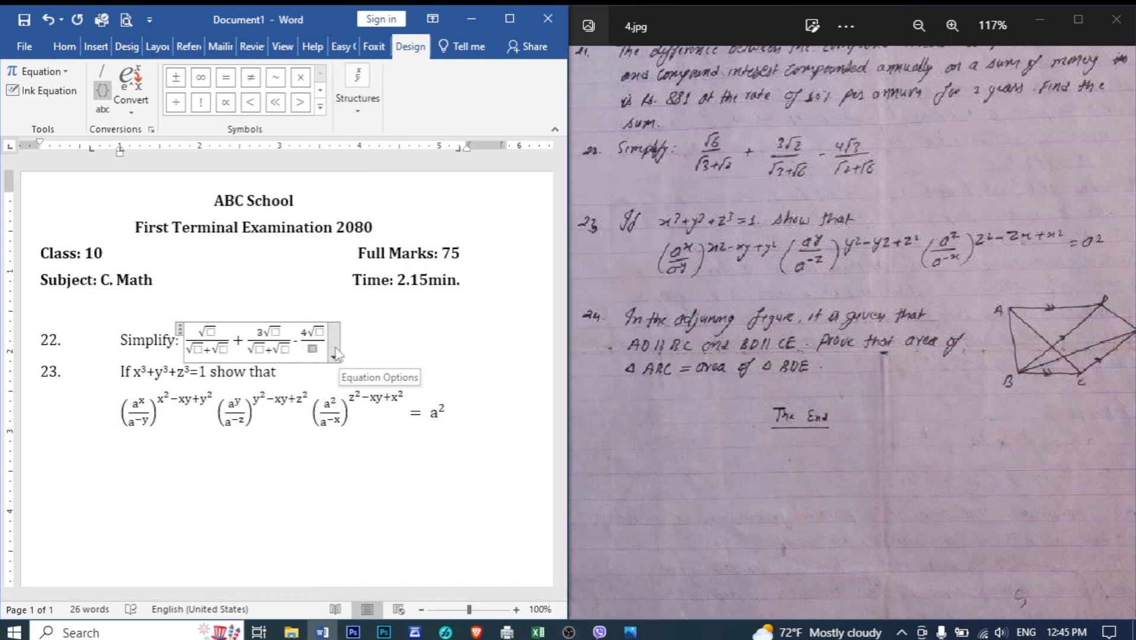
# Step: Put two empty square roots joined by a plus sign in the third fraction's denominator
pyautogui.click(367, 101)
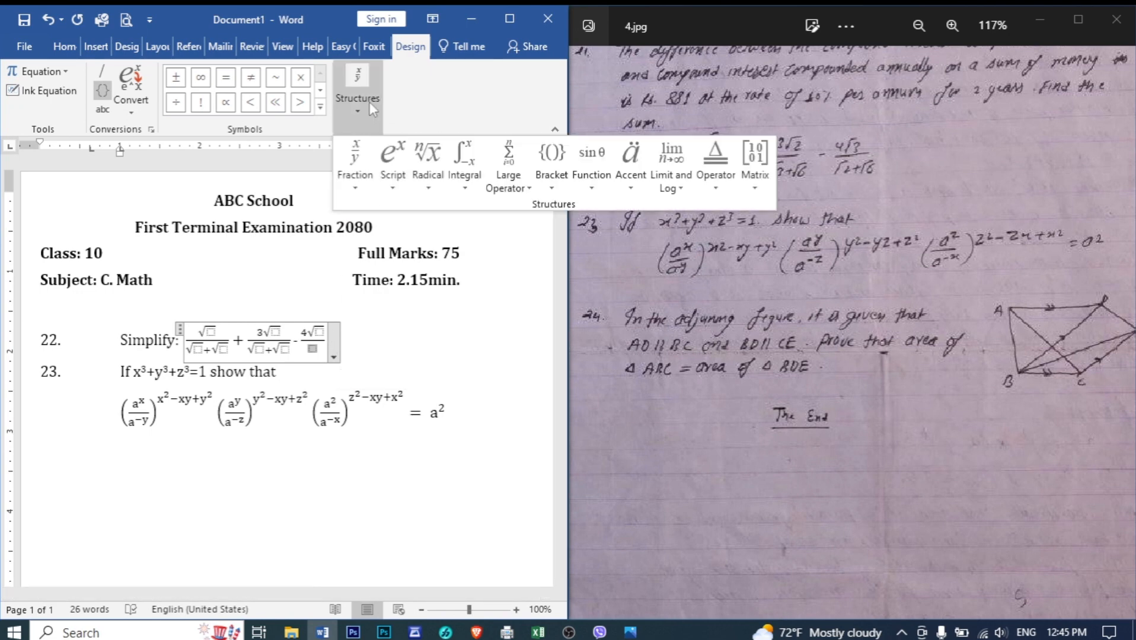
pyautogui.click(440, 235)
pyautogui.click(328, 355)
pyautogui.write('+')
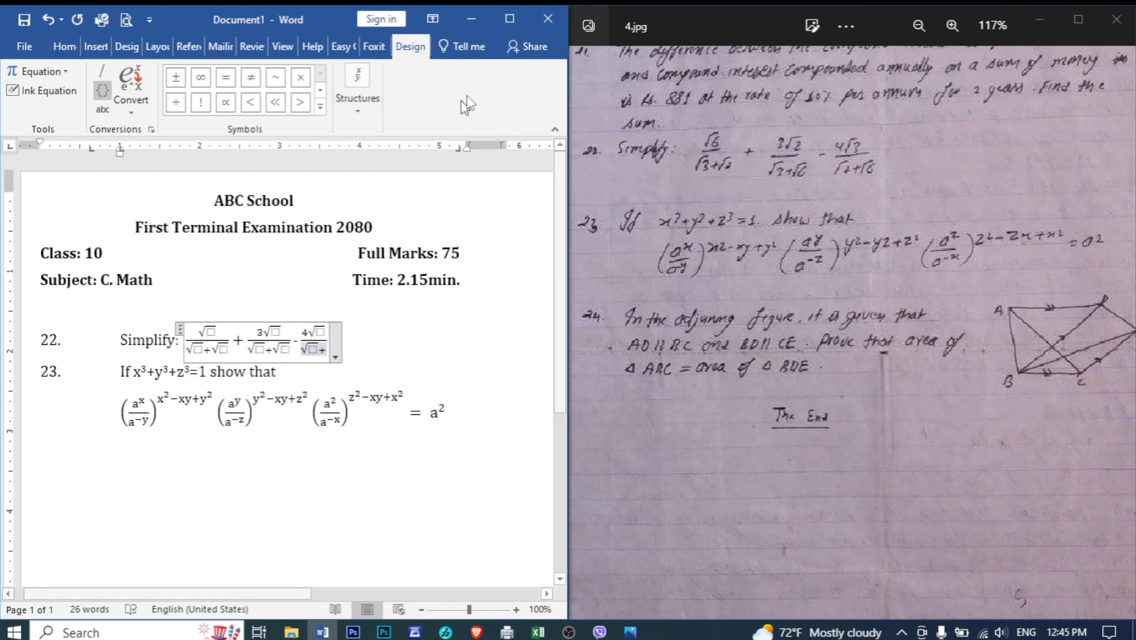
pyautogui.click(356, 103)
pyautogui.click(428, 155)
pyautogui.click(440, 234)
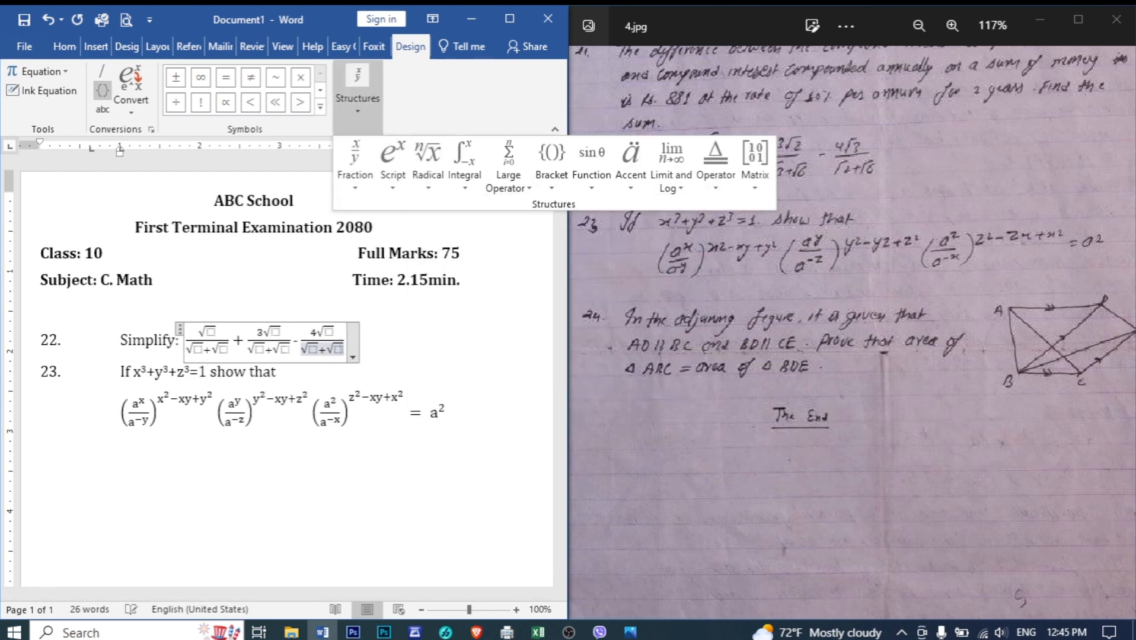
# Step: Fill the first fraction's empty roots in question 22 so it reads √6 over √3+√2
pyautogui.click(210, 333)
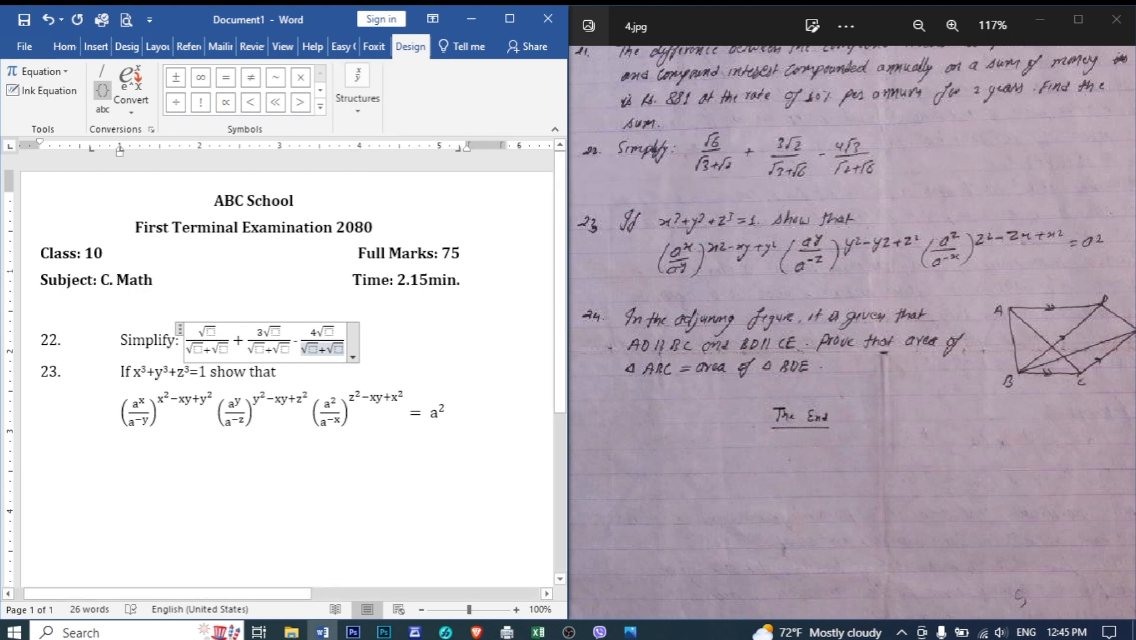
pyautogui.click(211, 332)
pyautogui.write('6')
pyautogui.press('Down')
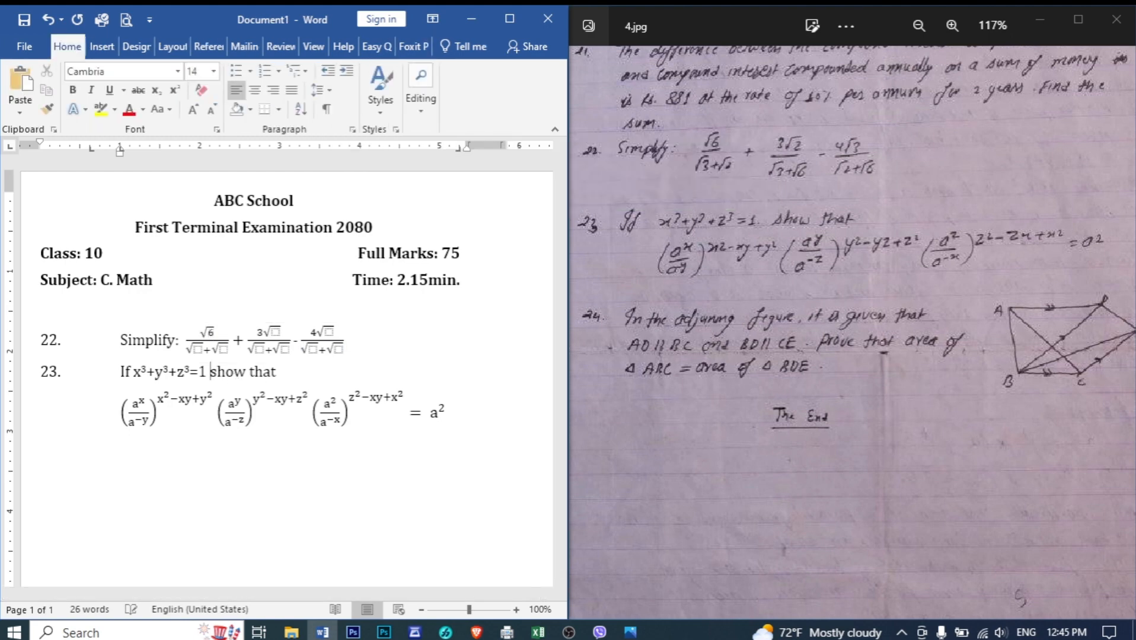
pyautogui.press('Up')
pyautogui.press('Left')
pyautogui.press('Left')
pyautogui.write('3')
pyautogui.press('Right')
pyautogui.press('Right')
pyautogui.press('Right')
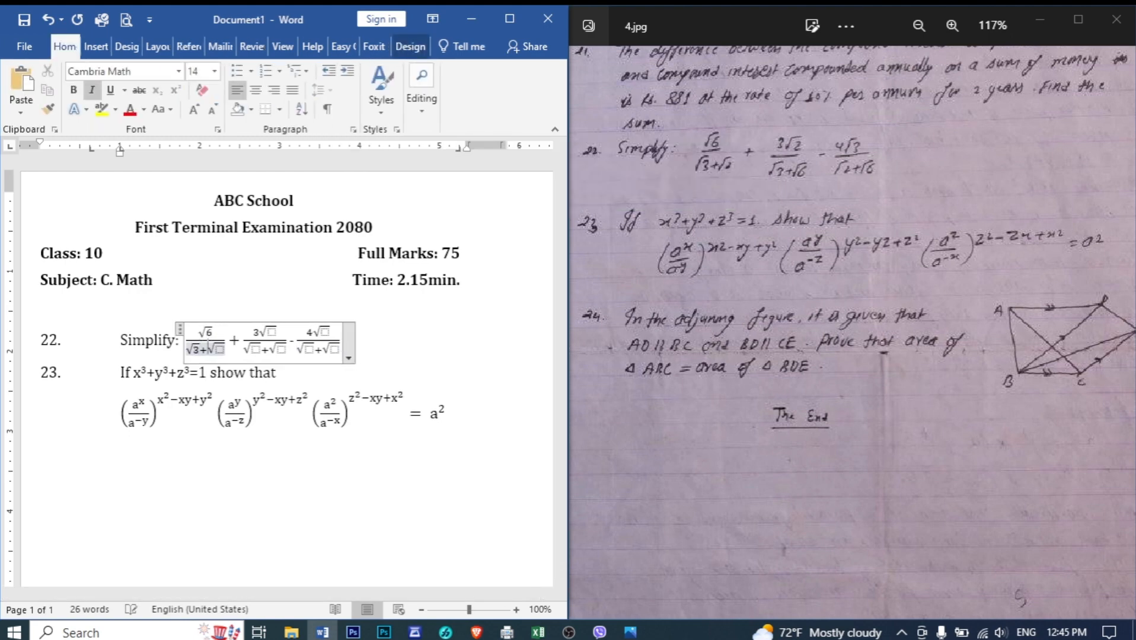
pyautogui.write('2')
# Step: Fill the second fraction's empty roots so it reads 3√2 over √3+√6
pyautogui.press('Right')
pyautogui.press('Right')
pyautogui.press('Right')
pyautogui.press('Right')
pyautogui.press('Right')
pyautogui.press('Right')
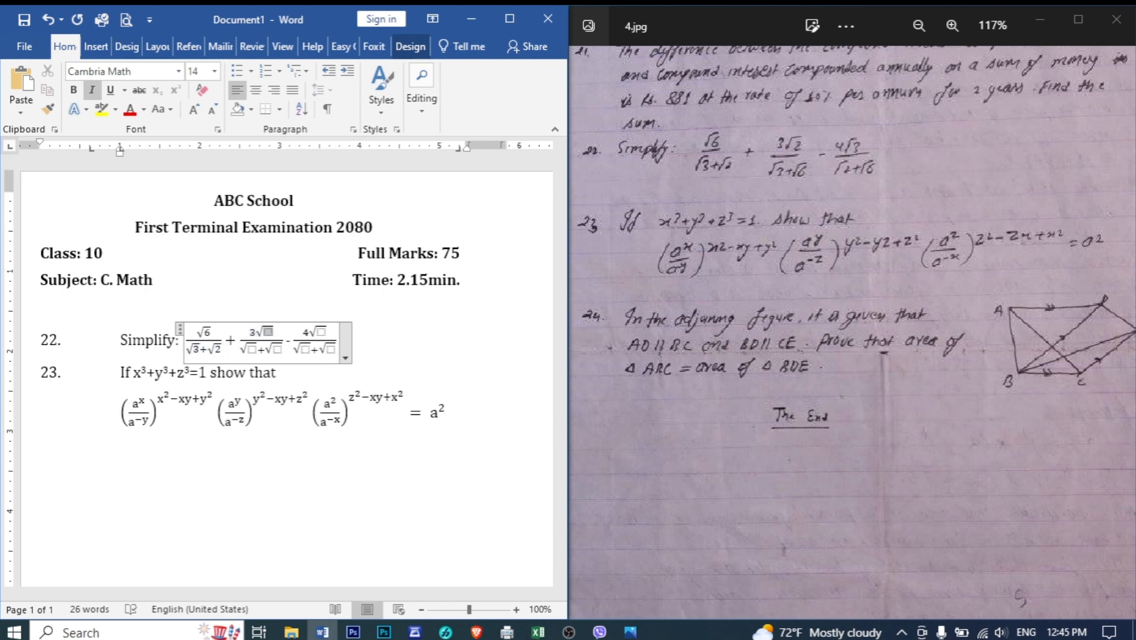
pyautogui.write('2')
pyautogui.press('Right')
pyautogui.press('Right')
pyautogui.press('Right')
pyautogui.write('3+√6')
# Step: Fill the third fraction's empty roots so it reads 4√3 over √2+√6
pyautogui.press('Right')
pyautogui.press('Right')
pyautogui.press('Right')
pyautogui.press('Right')
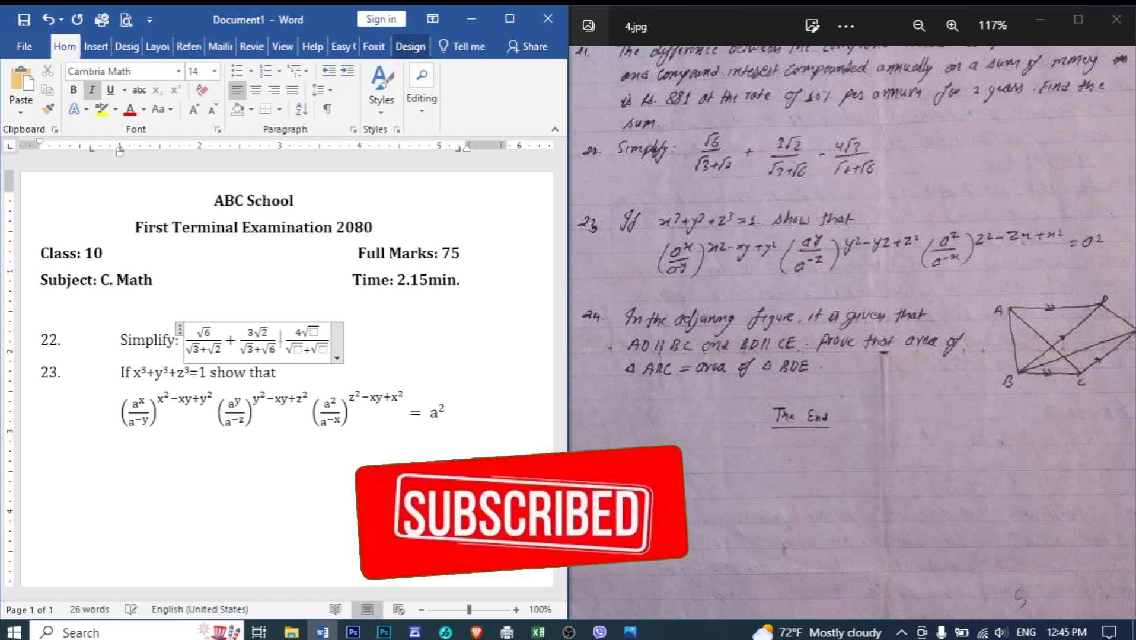
pyautogui.write('3')
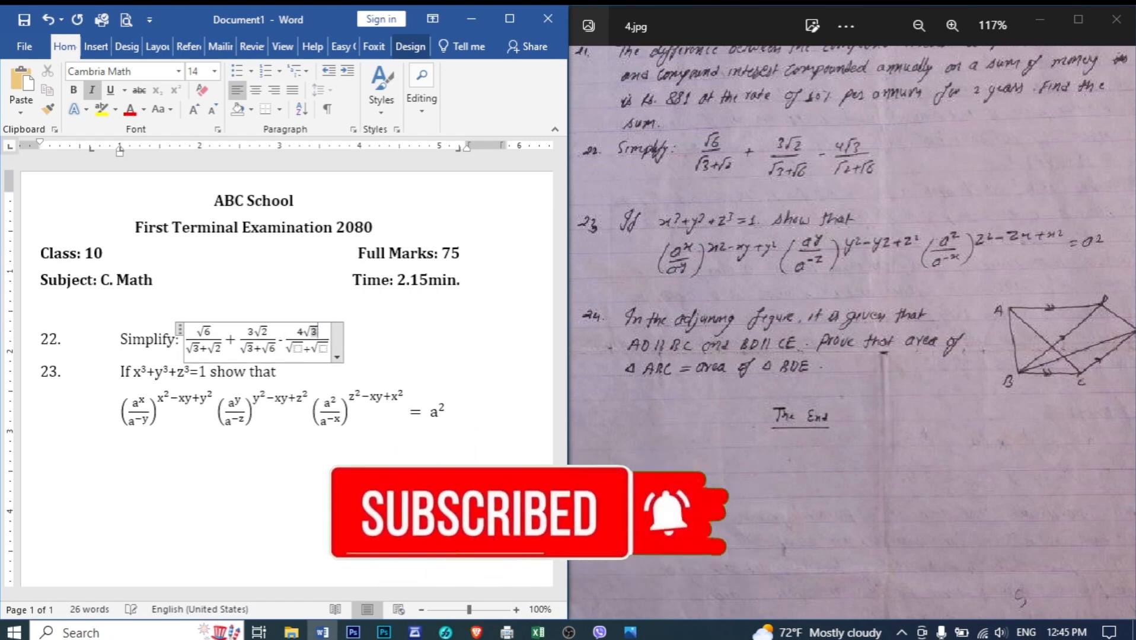
pyautogui.press('Right')
pyautogui.press('Right')
pyautogui.press('Right')
pyautogui.write('2')
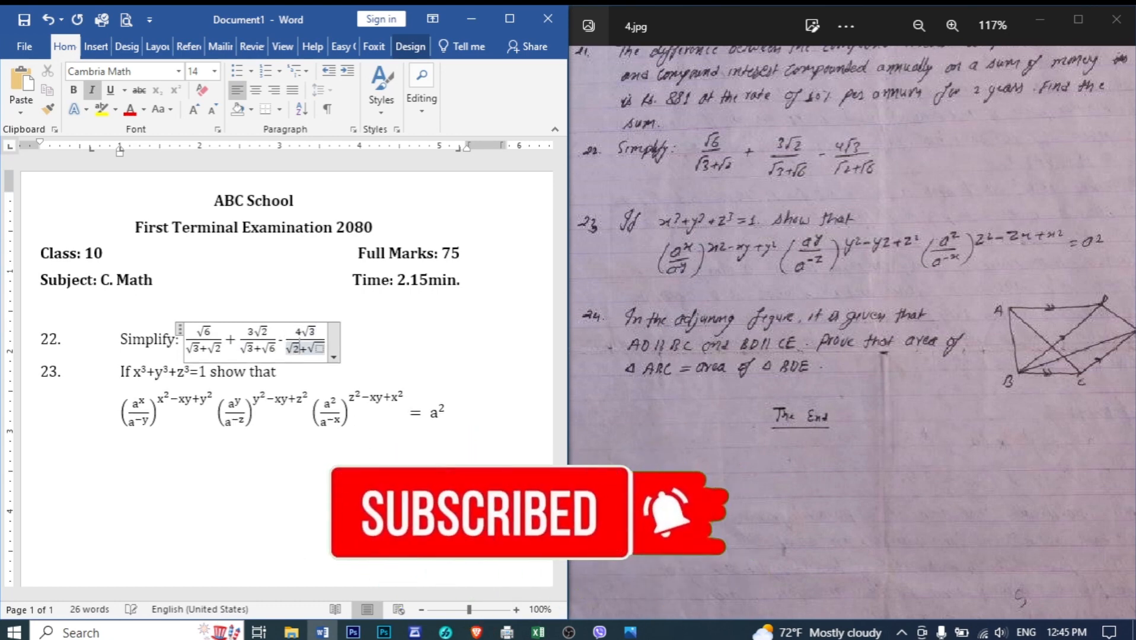
pyautogui.press('Right')
pyautogui.press('Right')
pyautogui.write('6')
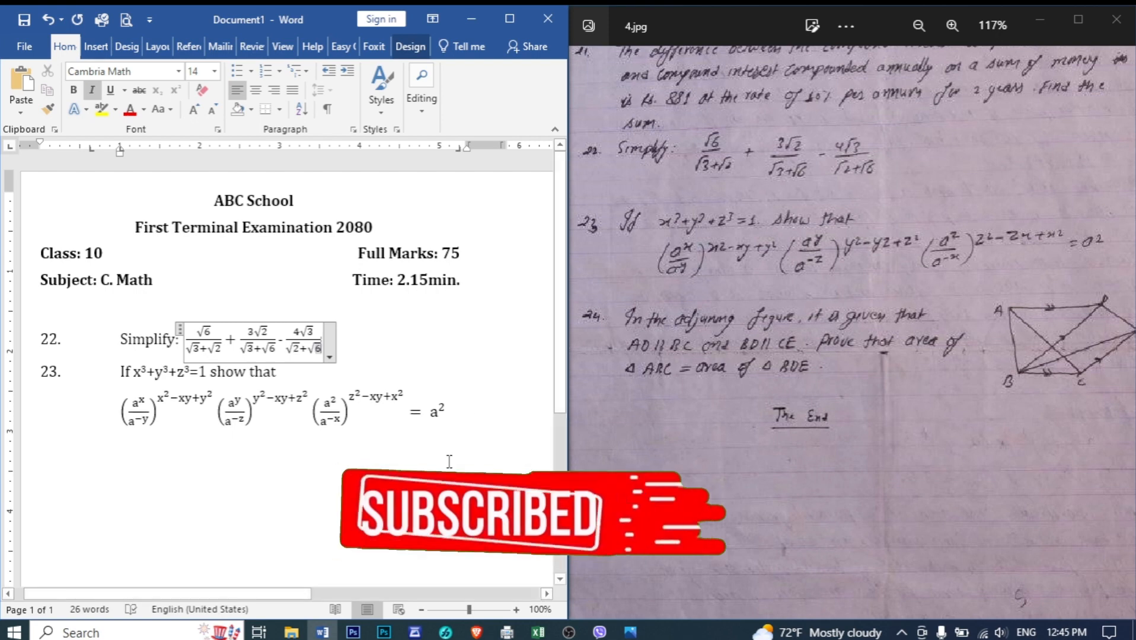
# Step: Enlarge question 22's whole equation to font size 16
pyautogui.click(180, 330)
pyautogui.hotkey('ctrl', ']')
pyautogui.hotkey('ctrl', ']')
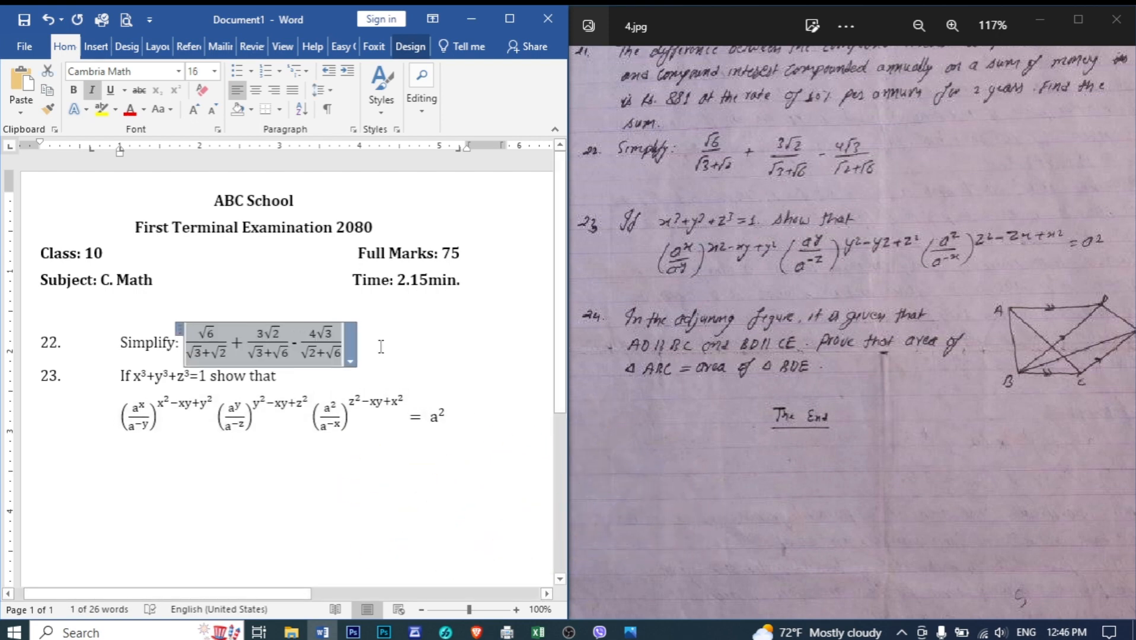
pyautogui.click(465, 378)
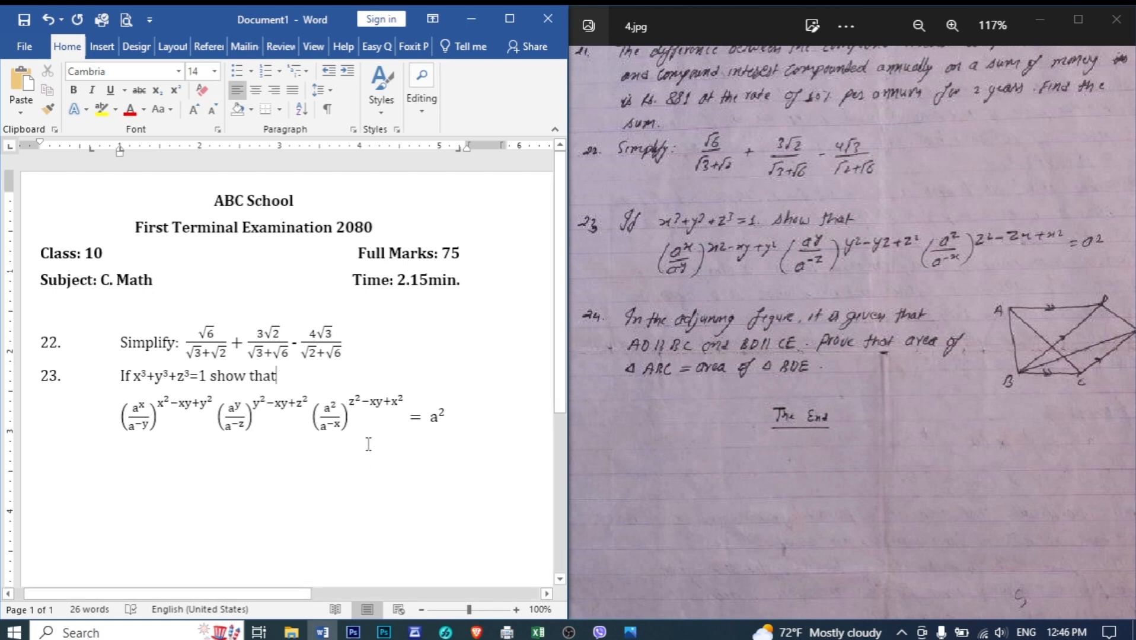
# Step: Switch to the handwritten question photos, go back from 4.jpg to 2.jpg, and examine question 8's fraction and radical expressions up close
pyautogui.click(836, 342)
pyautogui.scroll(-3, 835, 341)
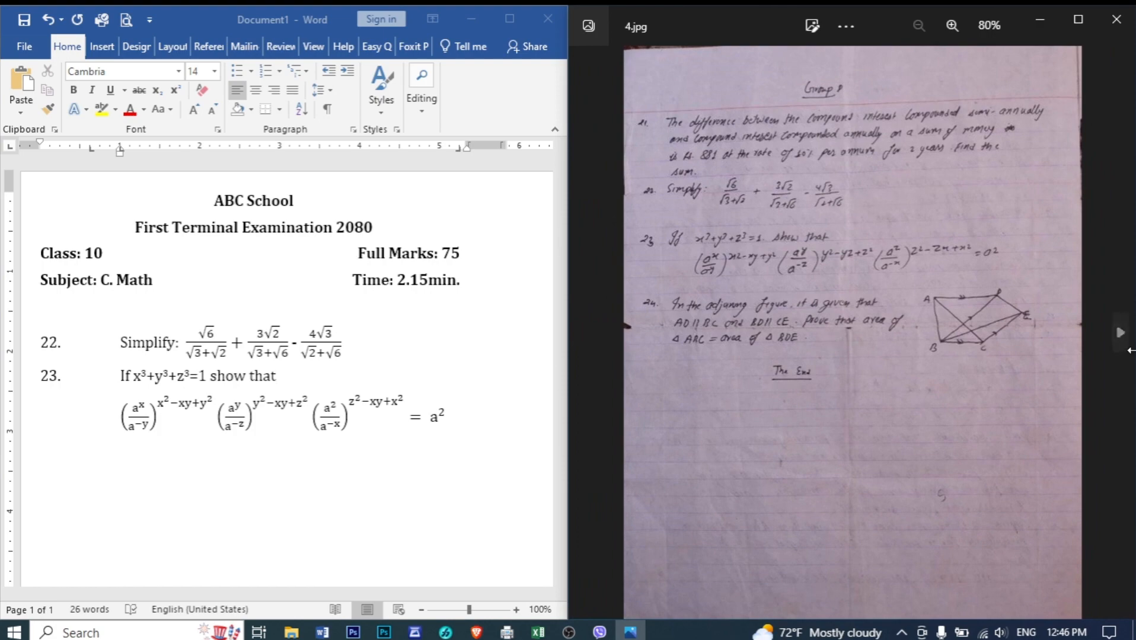
pyautogui.click(580, 338)
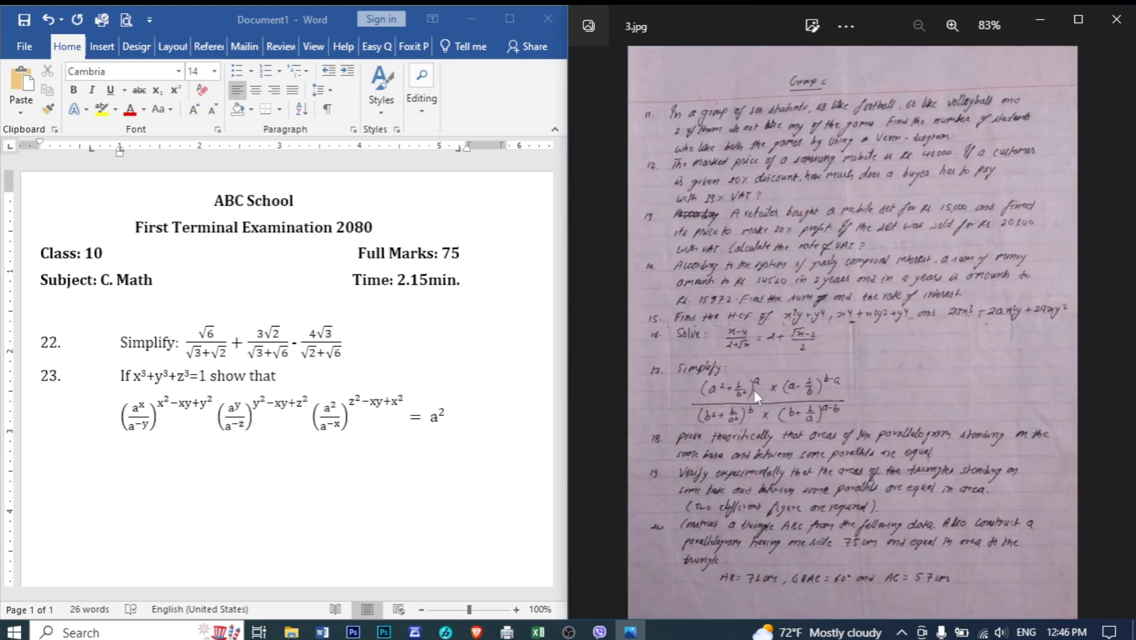
pyautogui.click(587, 335)
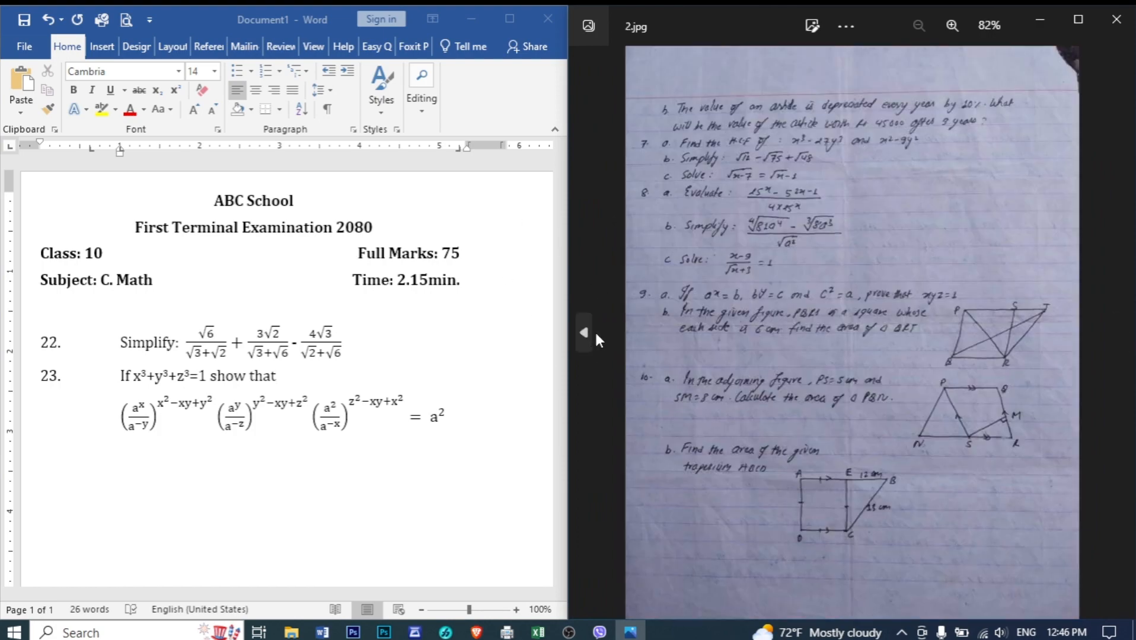
pyautogui.scroll(5, 806, 249)
pyautogui.moveTo(810, 255); pyautogui.dragTo(947, 346)
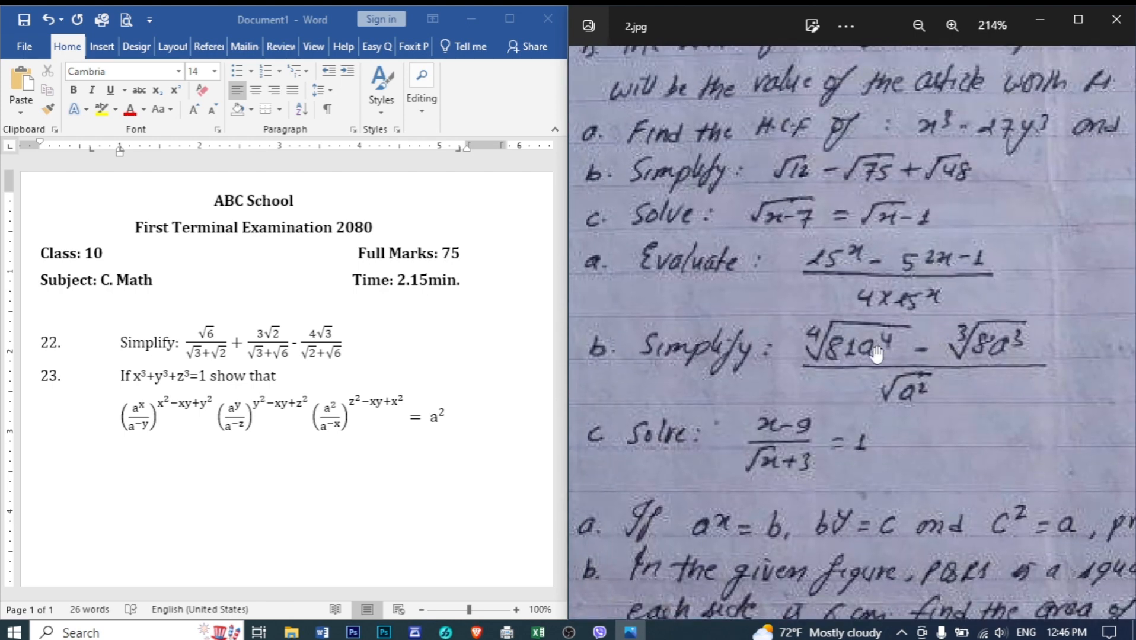
pyautogui.scroll(-3, 824, 432)
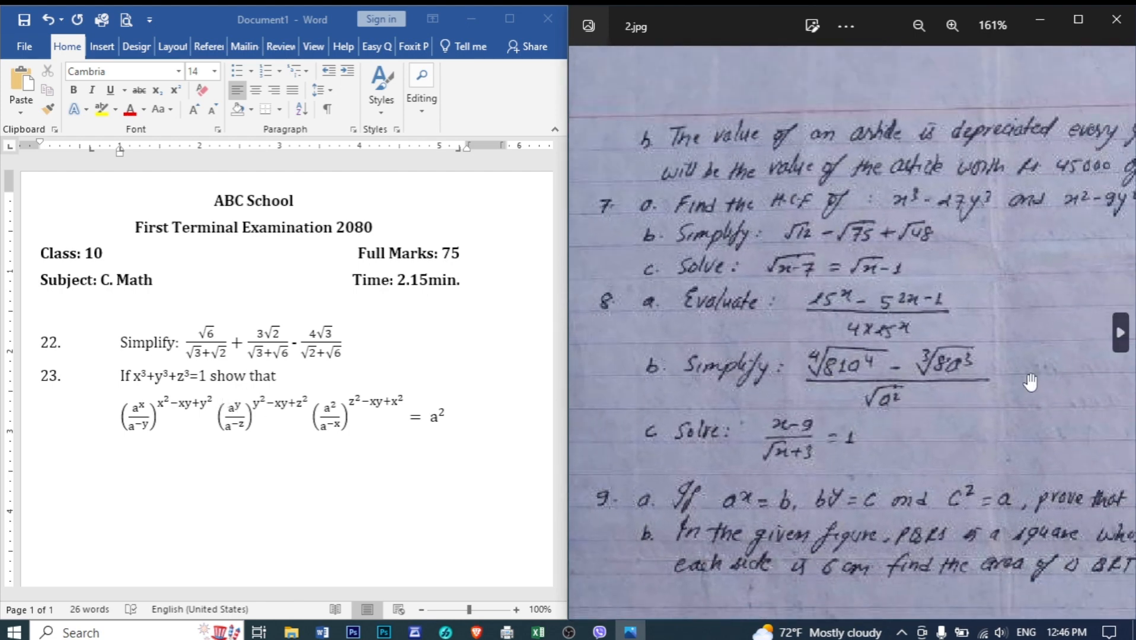
pyautogui.scroll(-4, 791, 375)
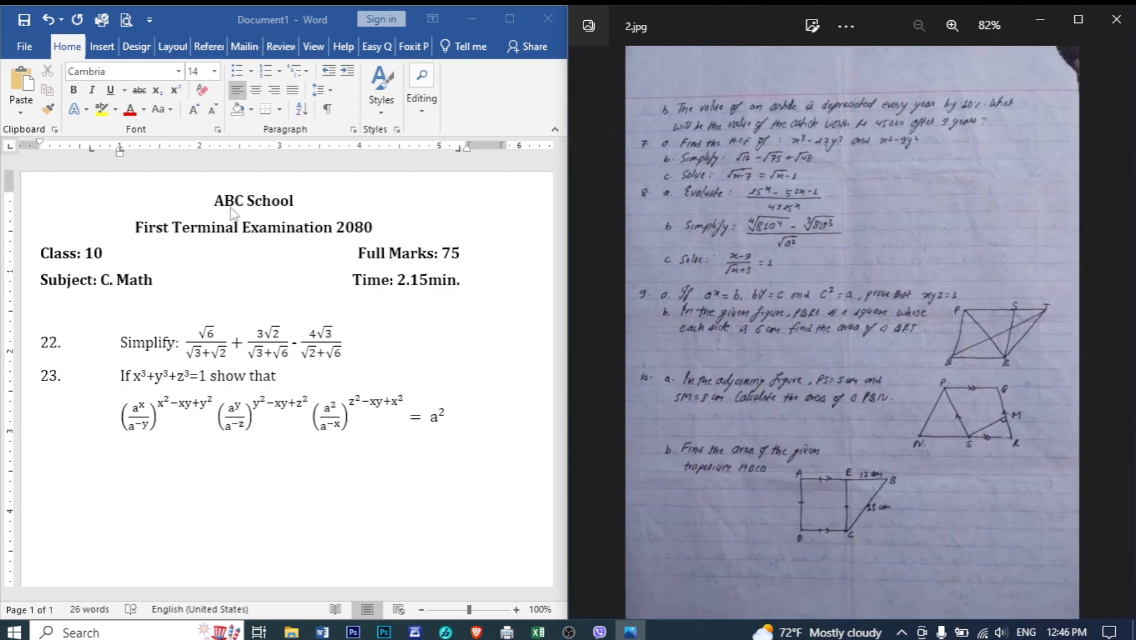